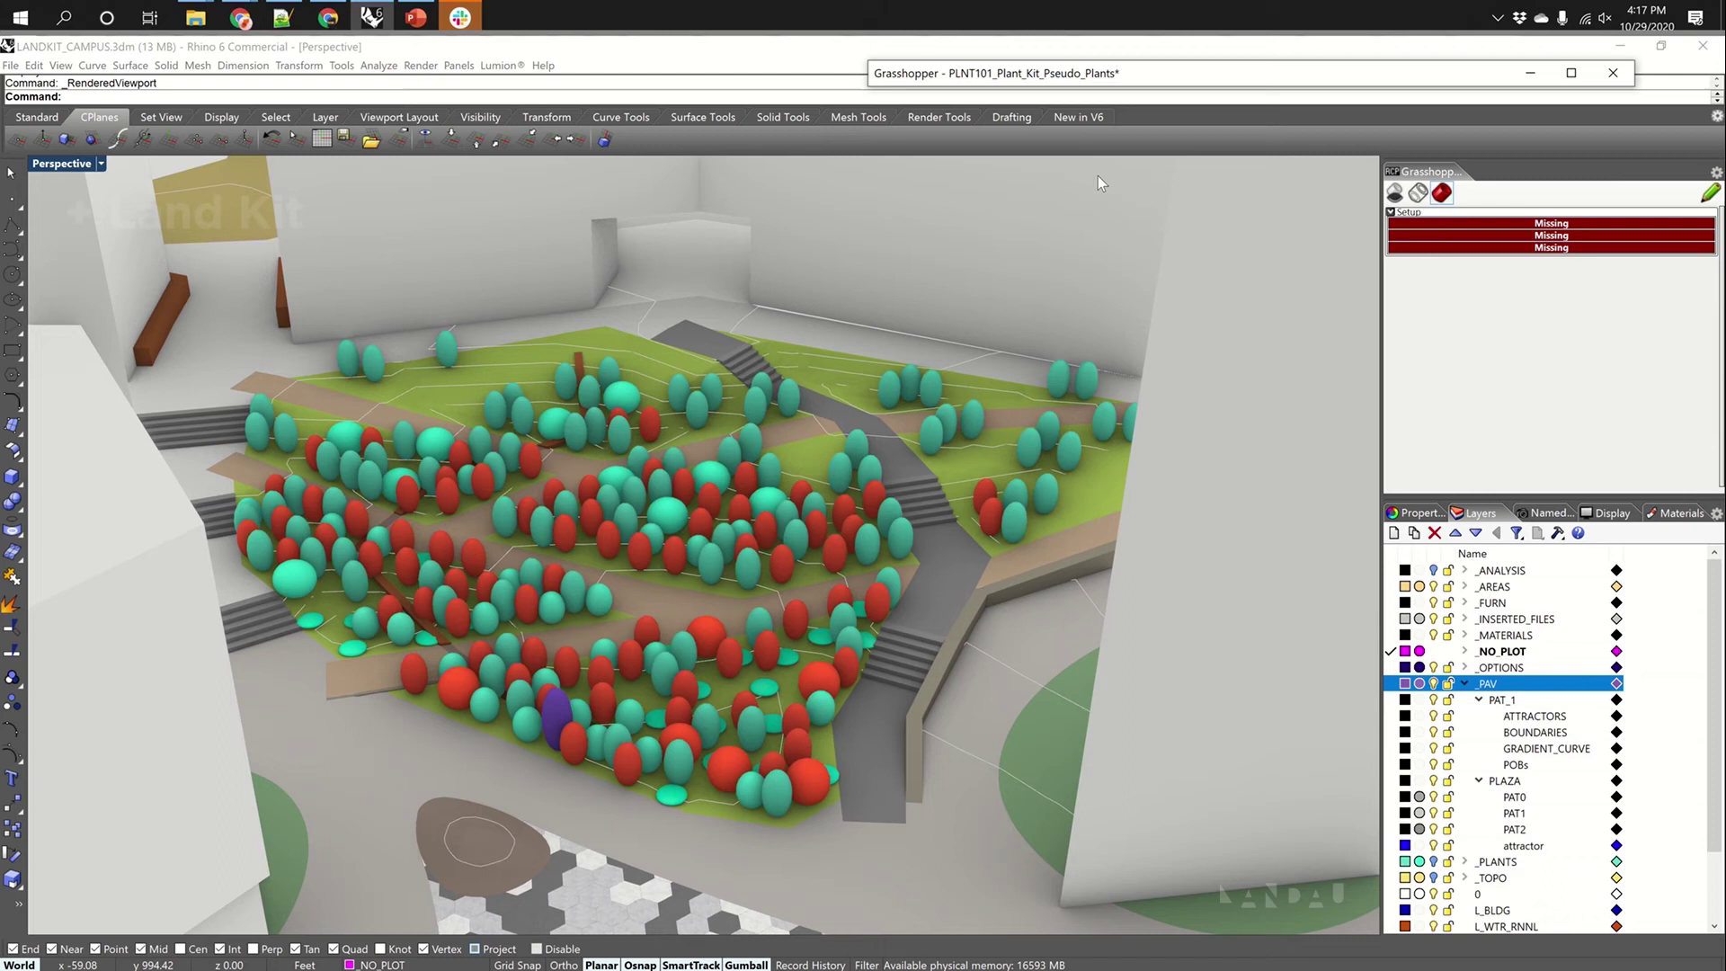
# Orbit the rendered Perspective view over the campus planting beds and their pseudo-plants
pyautogui.moveTo(1023, 503); pyautogui.dragTo(901, 525, button='right')
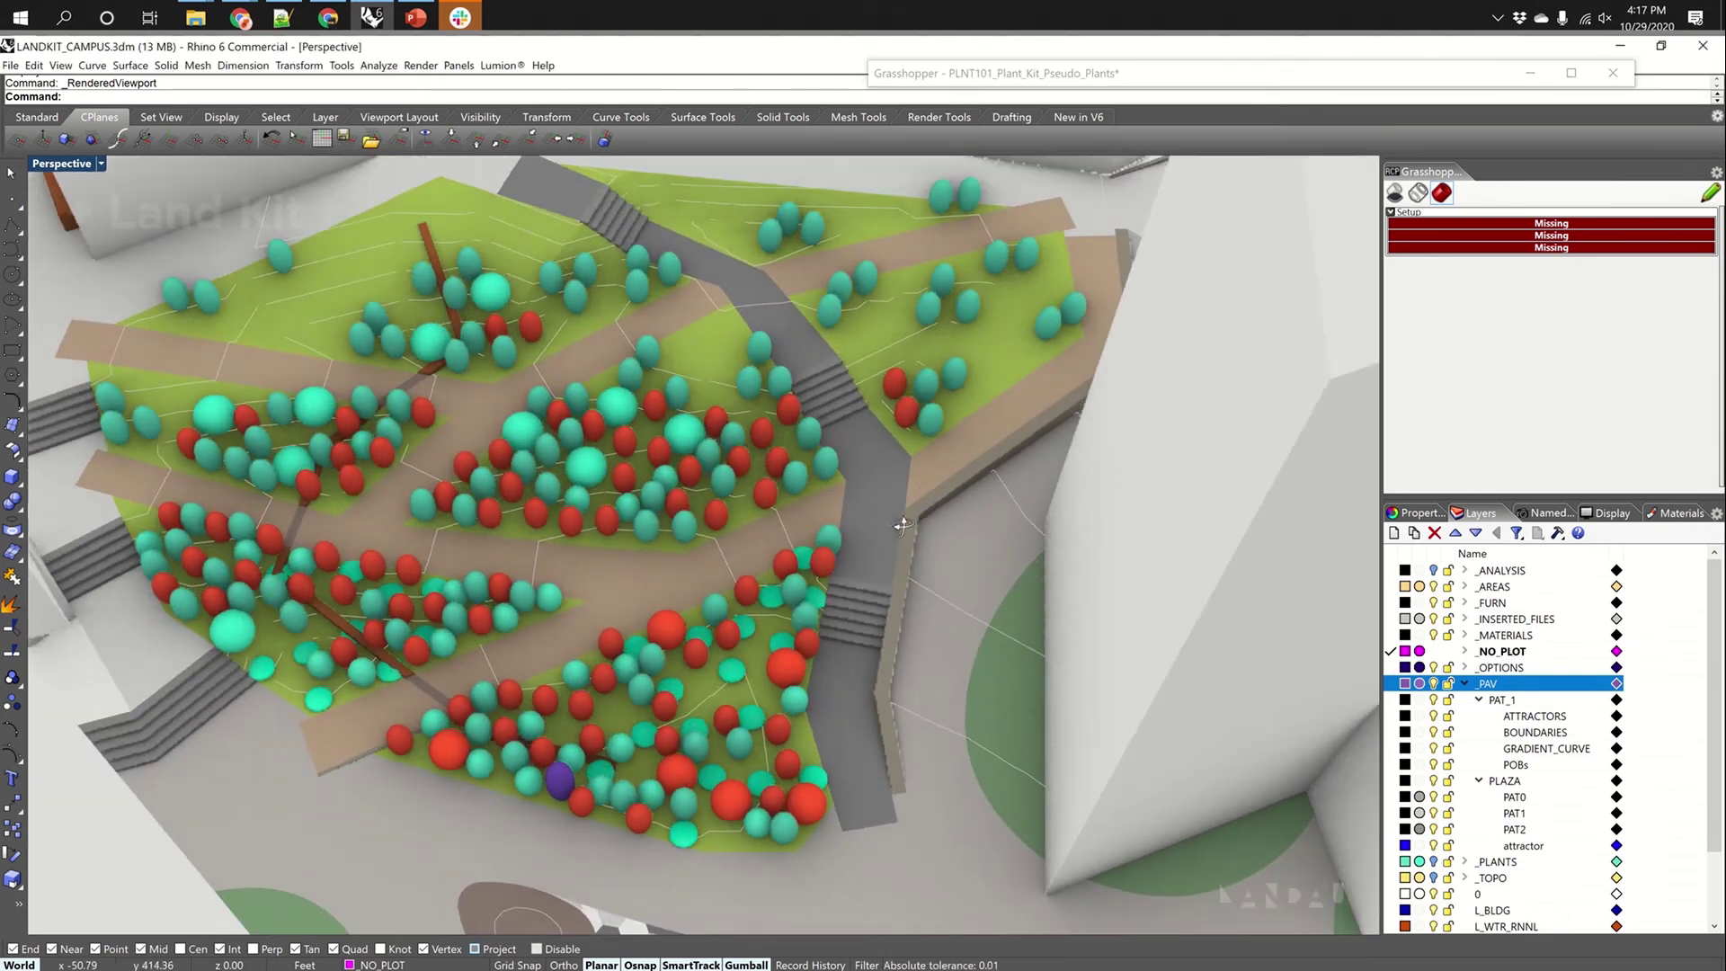
# Restore the collapsed Grasshopper window and zoom into the PSEUDO PLANTS group
pyautogui.doubleClick(1322, 74)
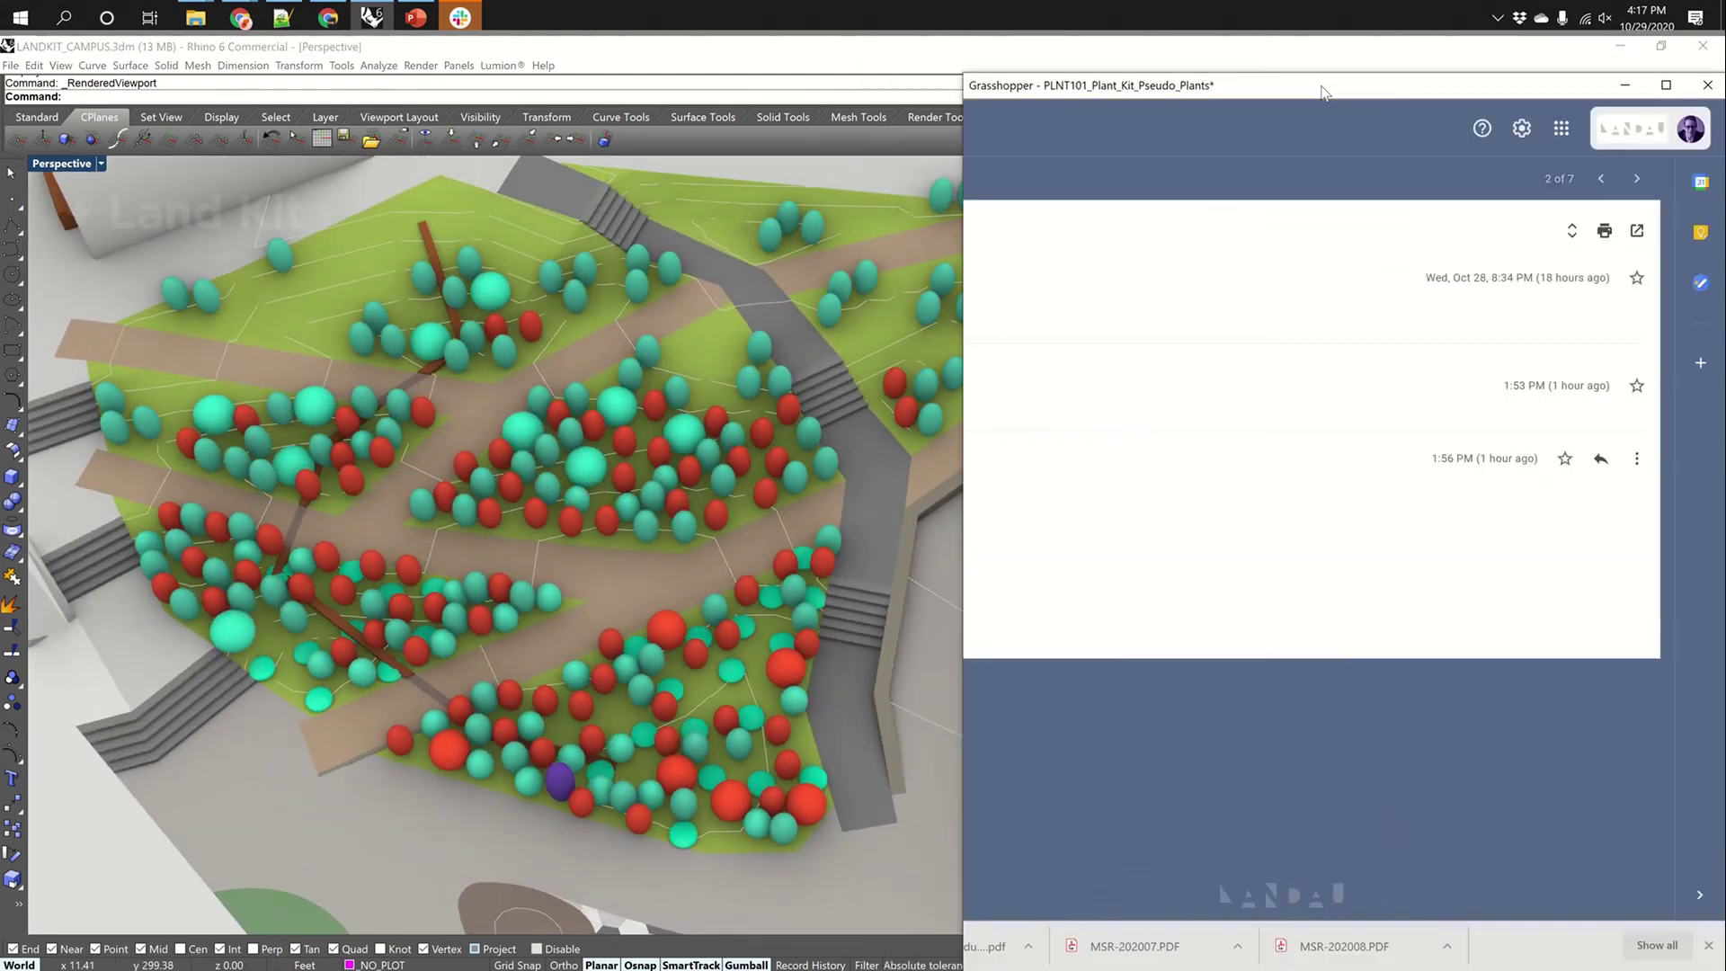
pyautogui.scroll(-2, 1200, 539)
pyautogui.scroll(1, 1303, 491)
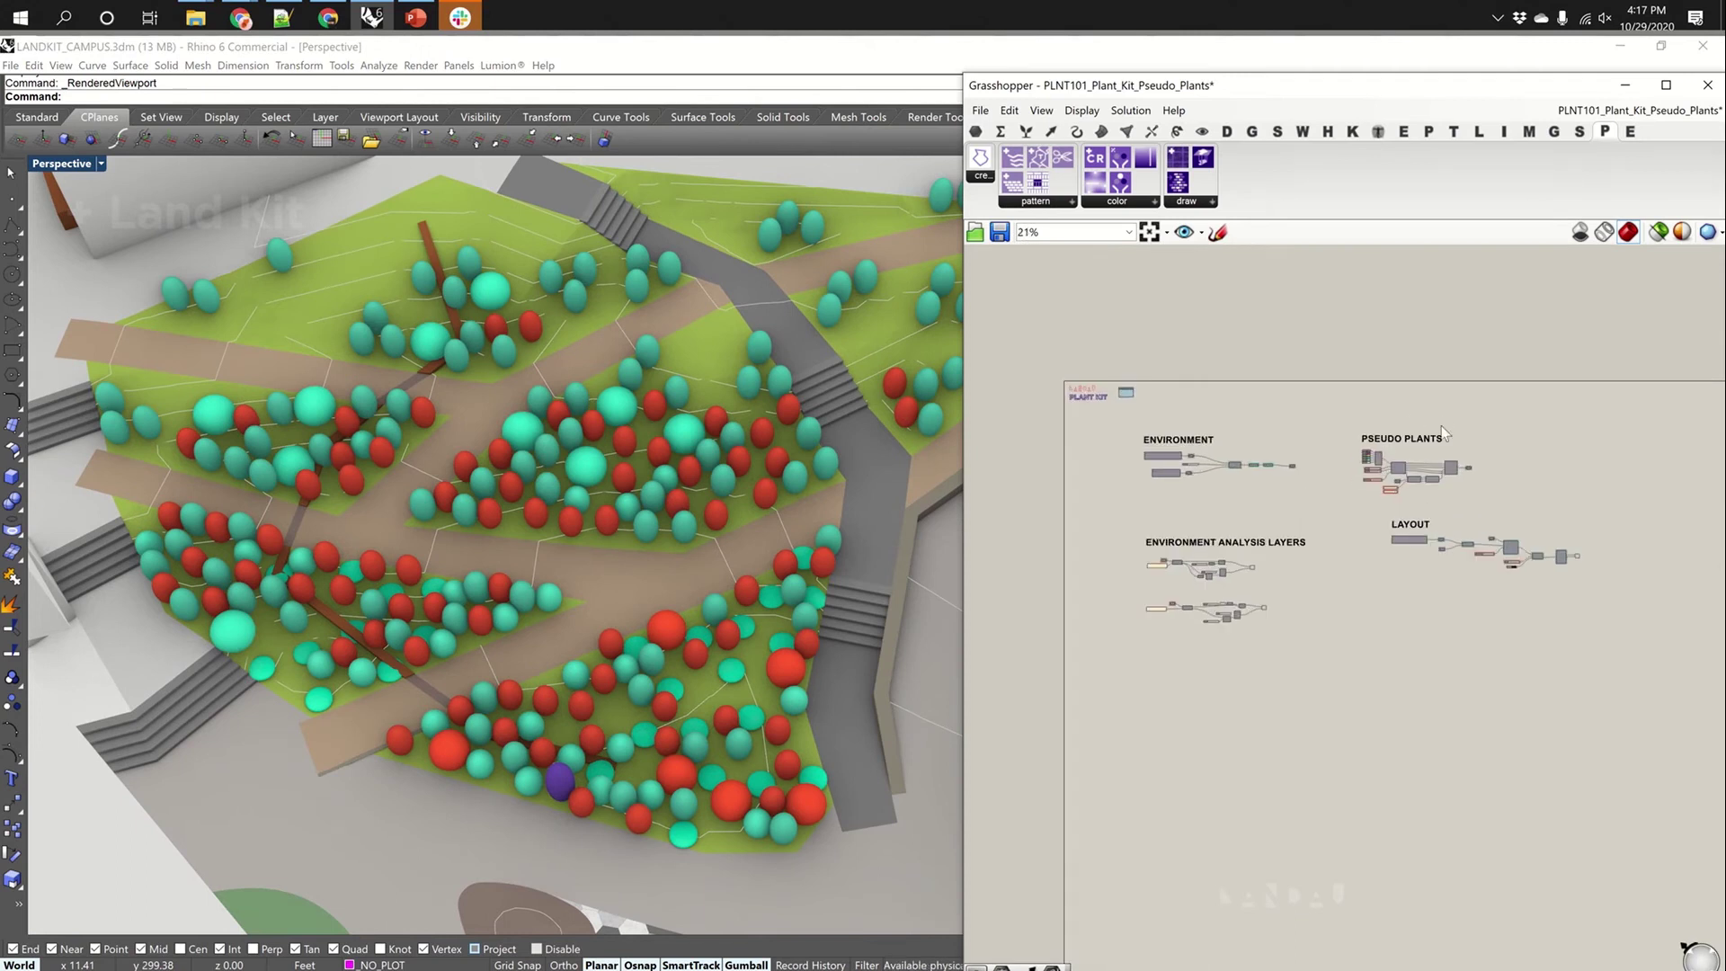
pyautogui.scroll(5, 1435, 454)
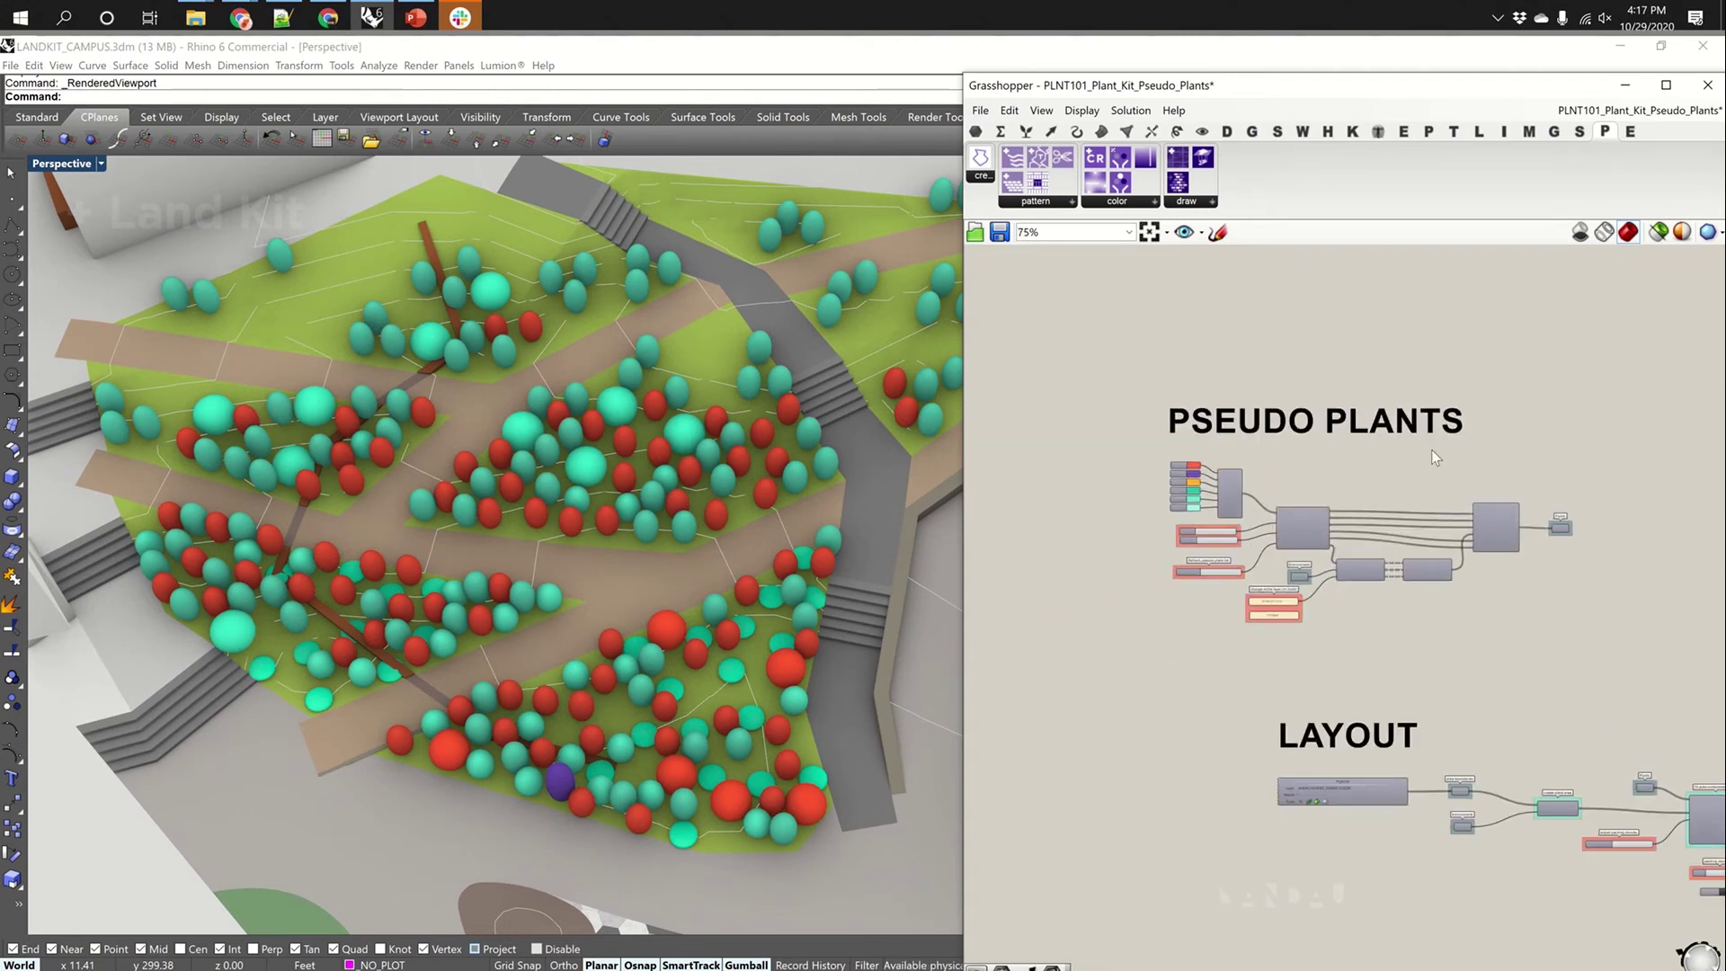
pyautogui.scroll(3, 1370, 518)
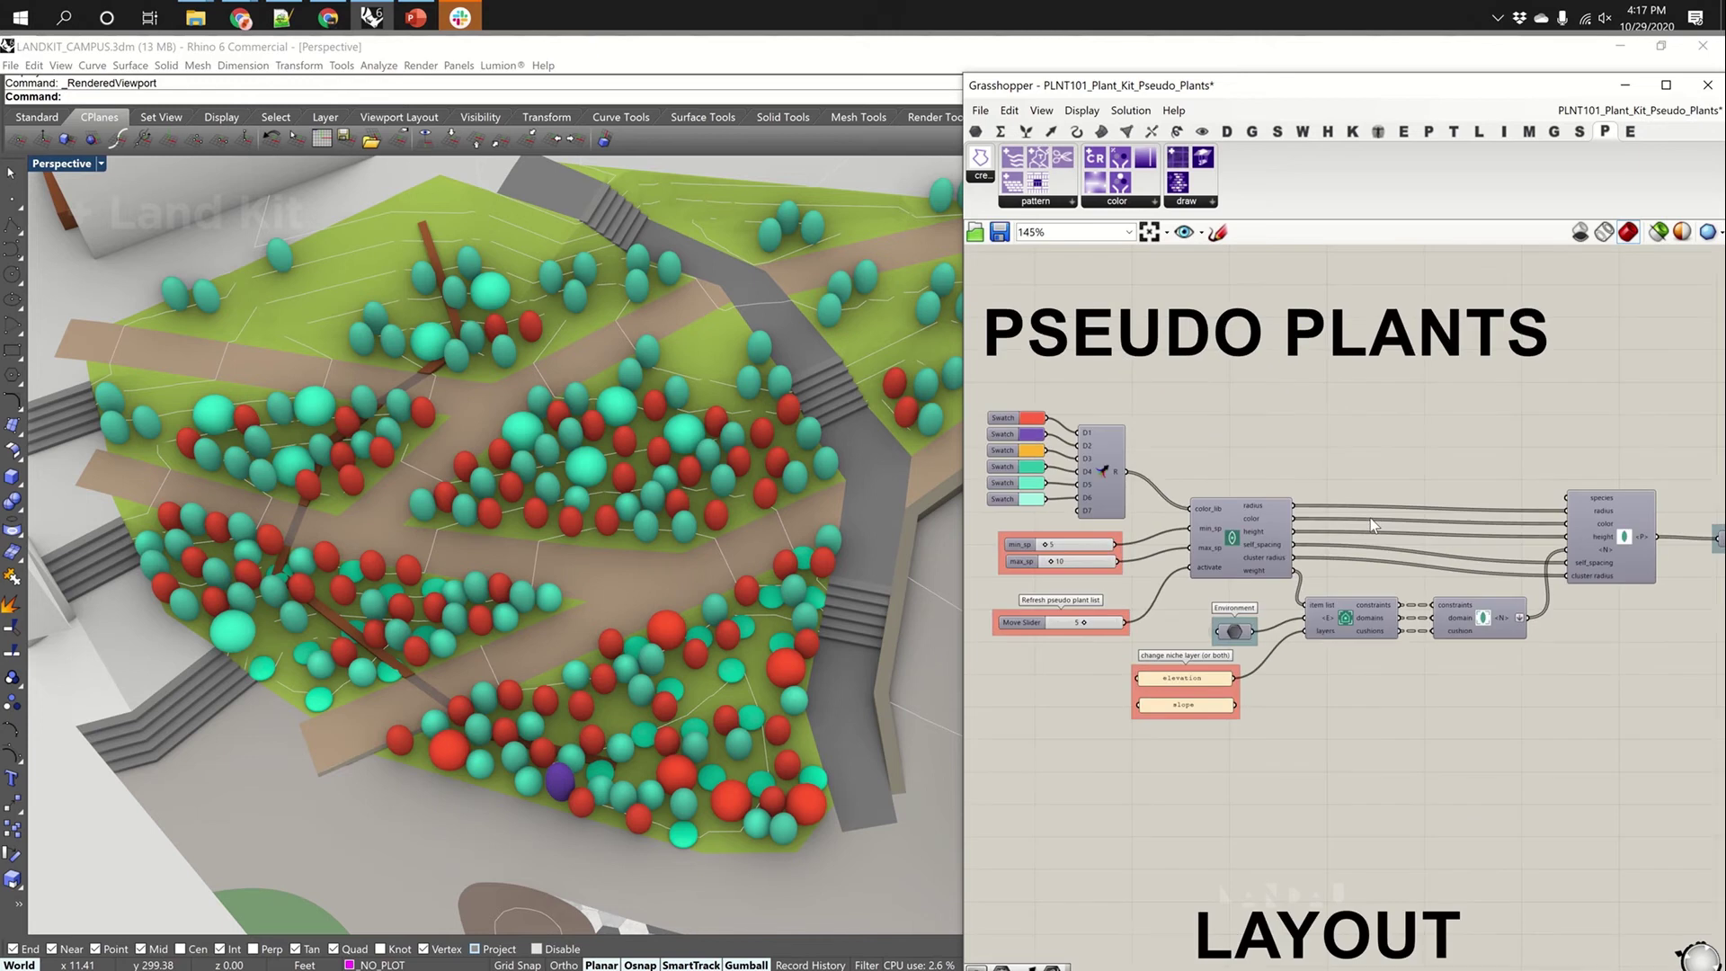
pyautogui.moveTo(1225, 541)
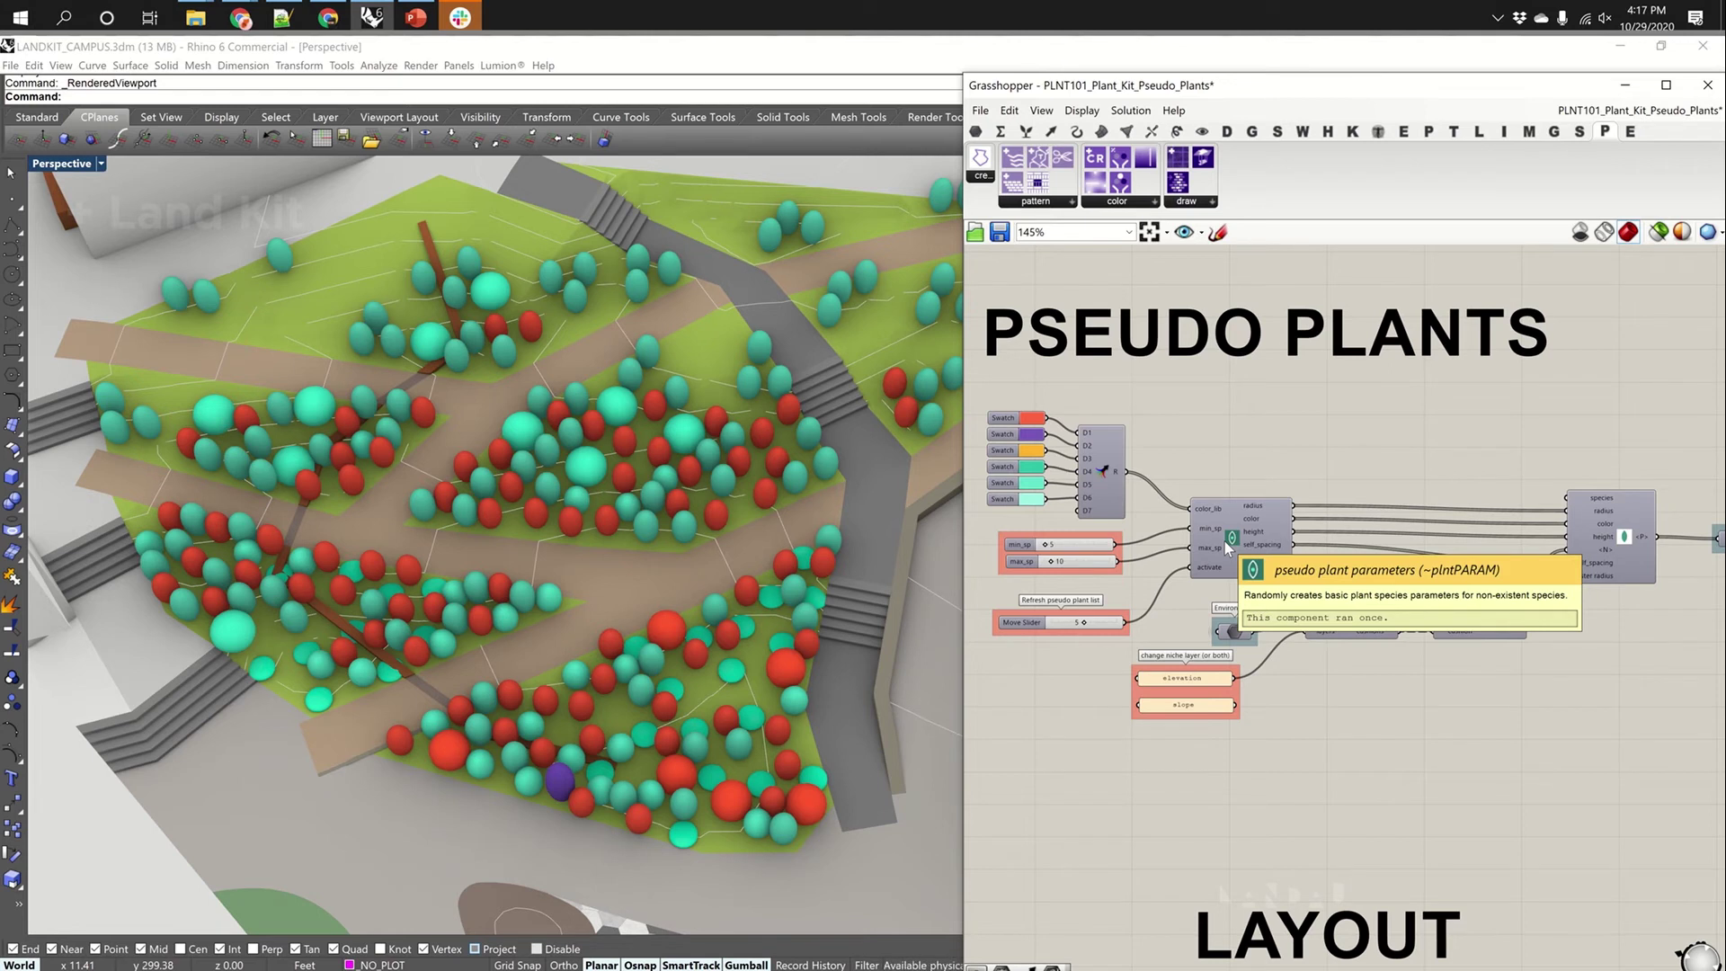
pyautogui.scroll(1, 1117, 552)
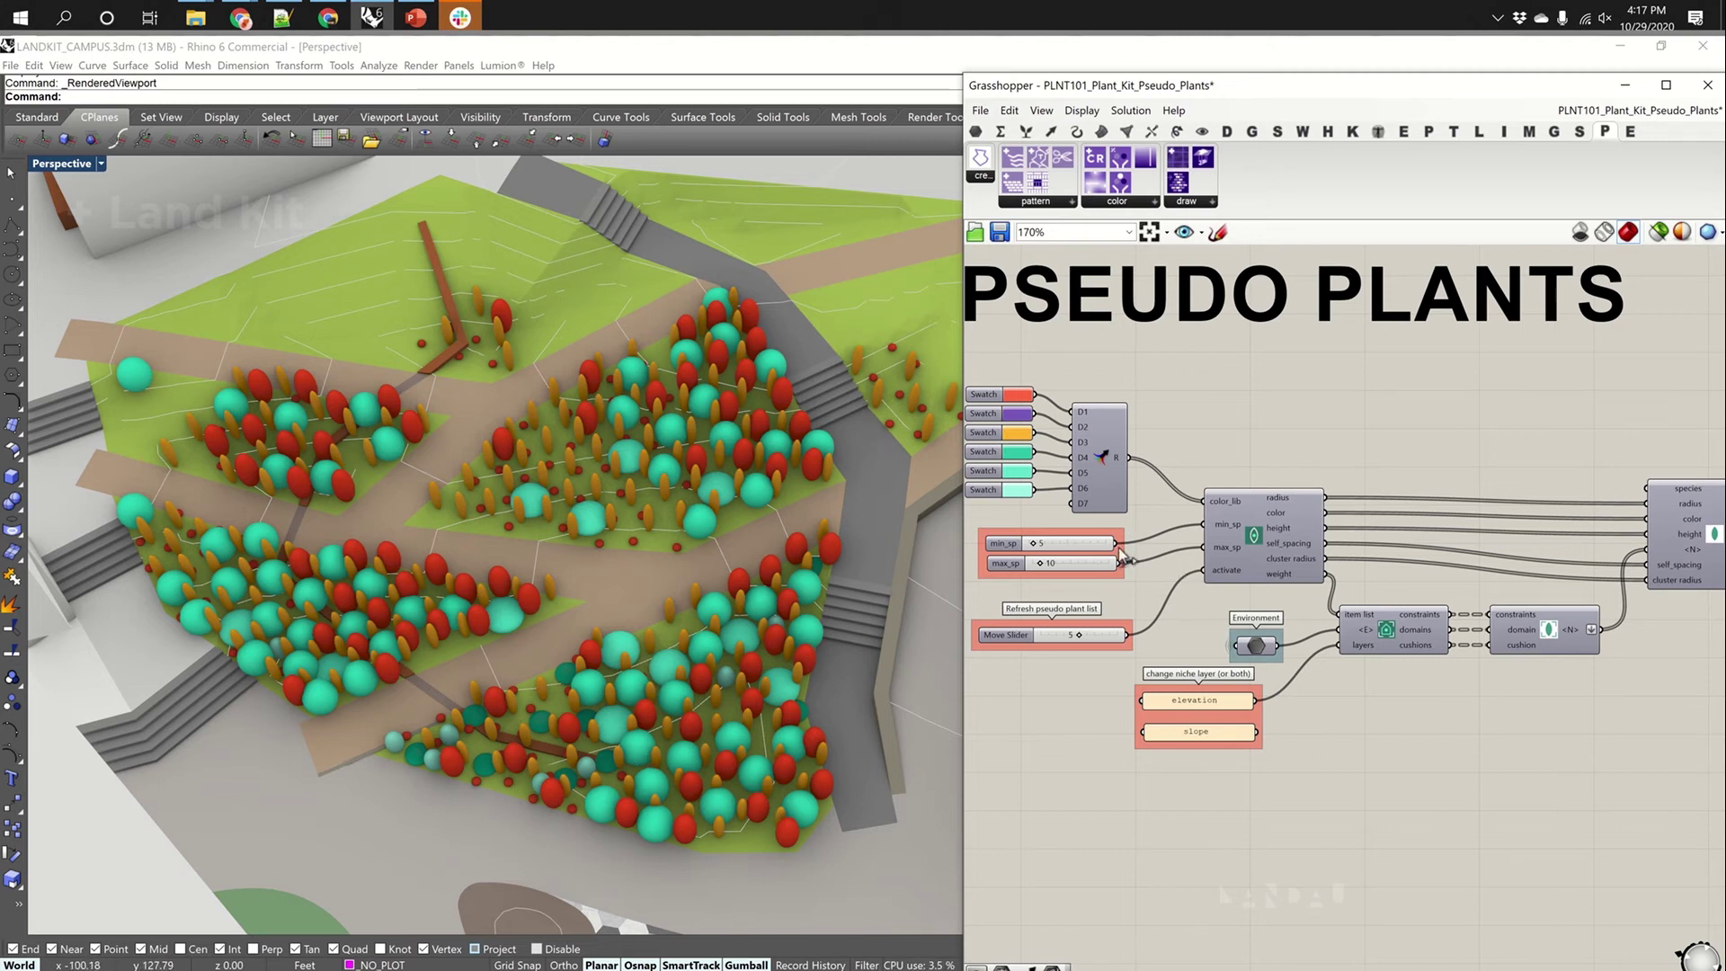
# Wire the min_sp slider into the pseudo plant parameters' min_sp input, then centre the niche nodes
pyautogui.moveTo(1118, 543); pyautogui.dragTo(1198, 532)
pyautogui.moveTo(1198, 532); pyautogui.dragTo(1203, 525)
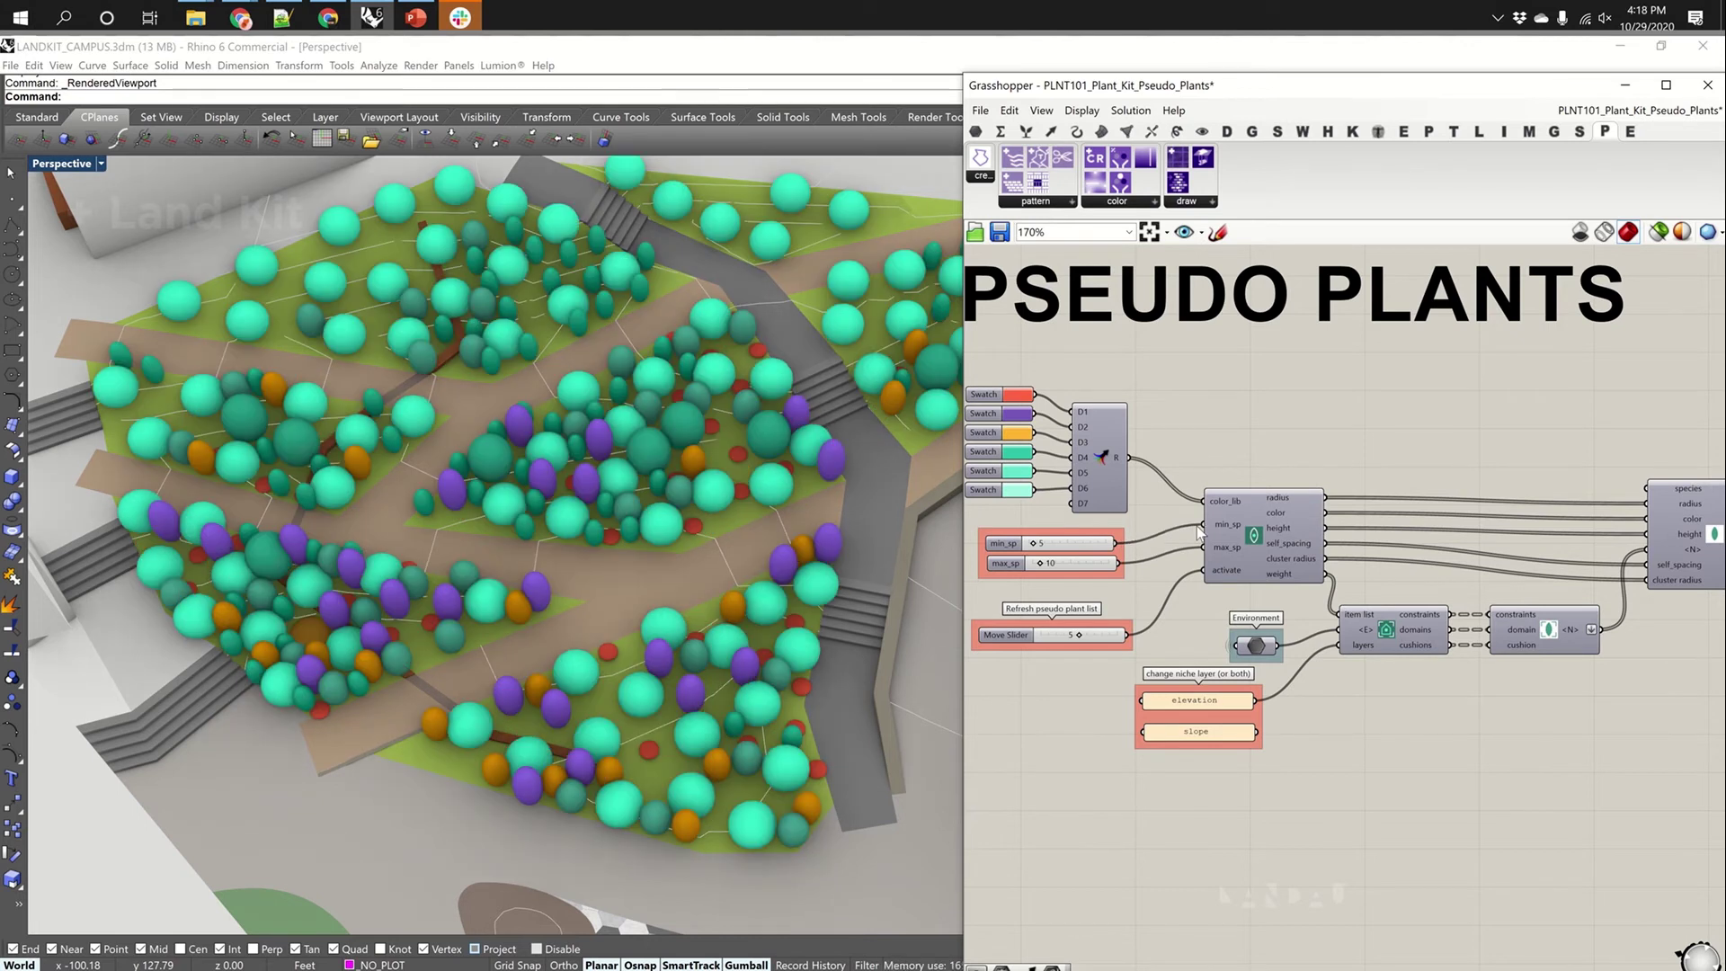
pyautogui.moveTo(1427, 544); pyautogui.dragTo(1294, 453, button='right')
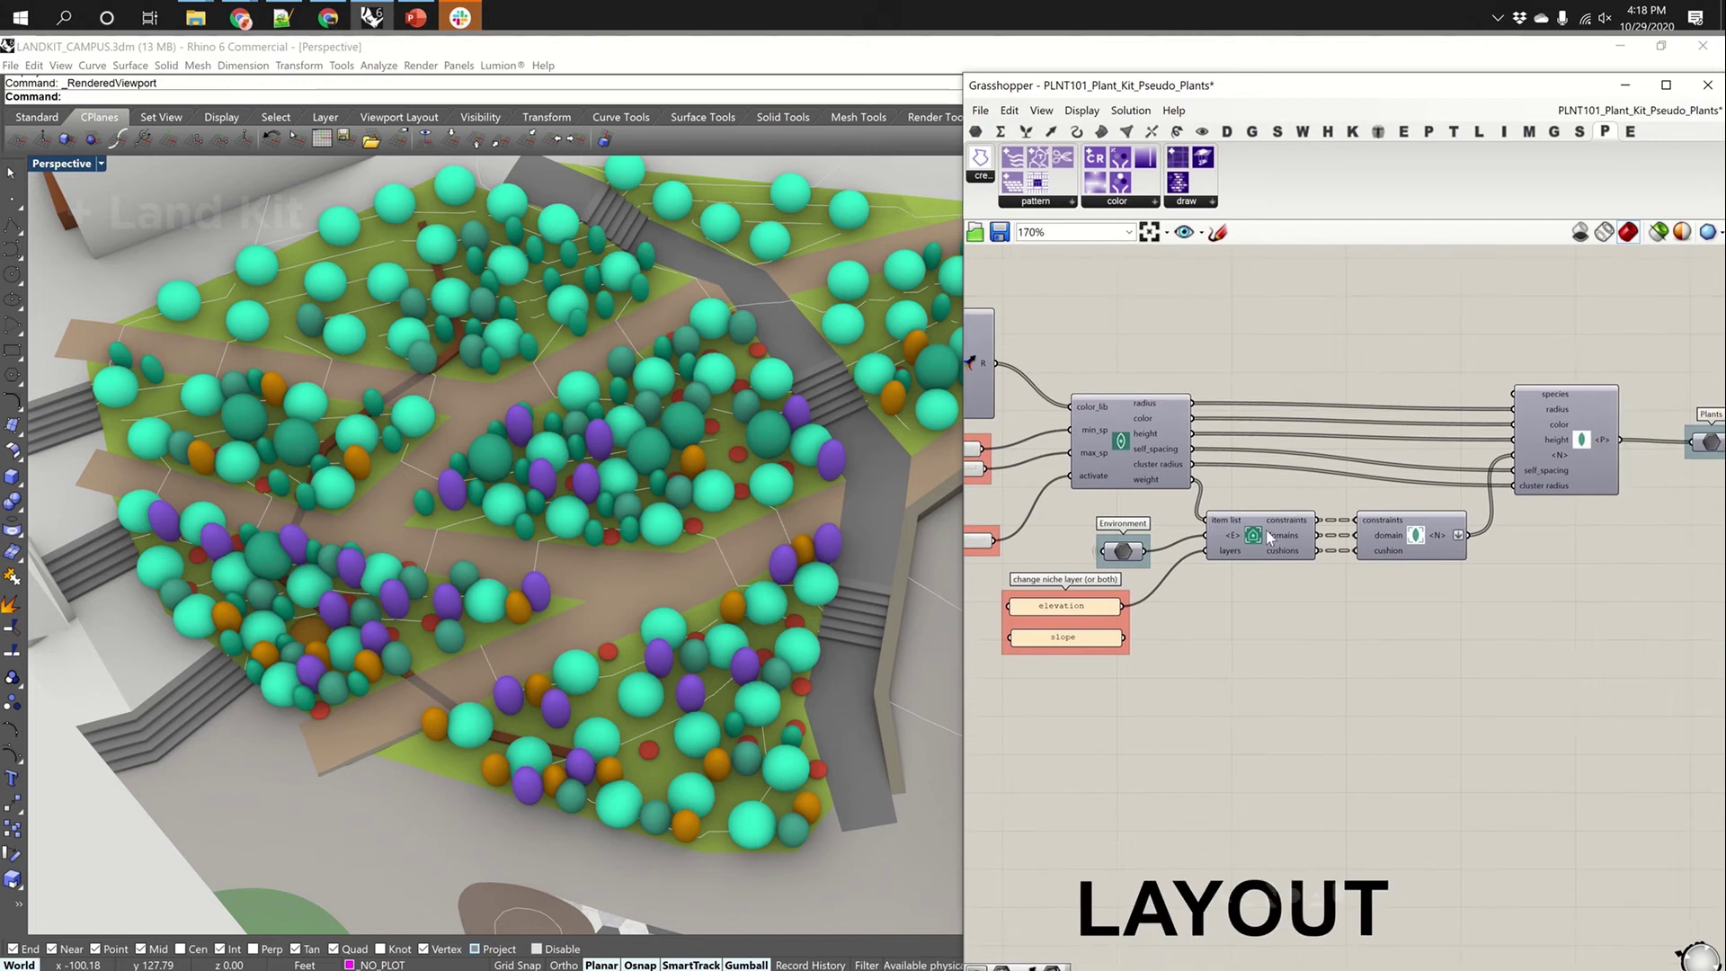
pyautogui.scroll(3, 1269, 538)
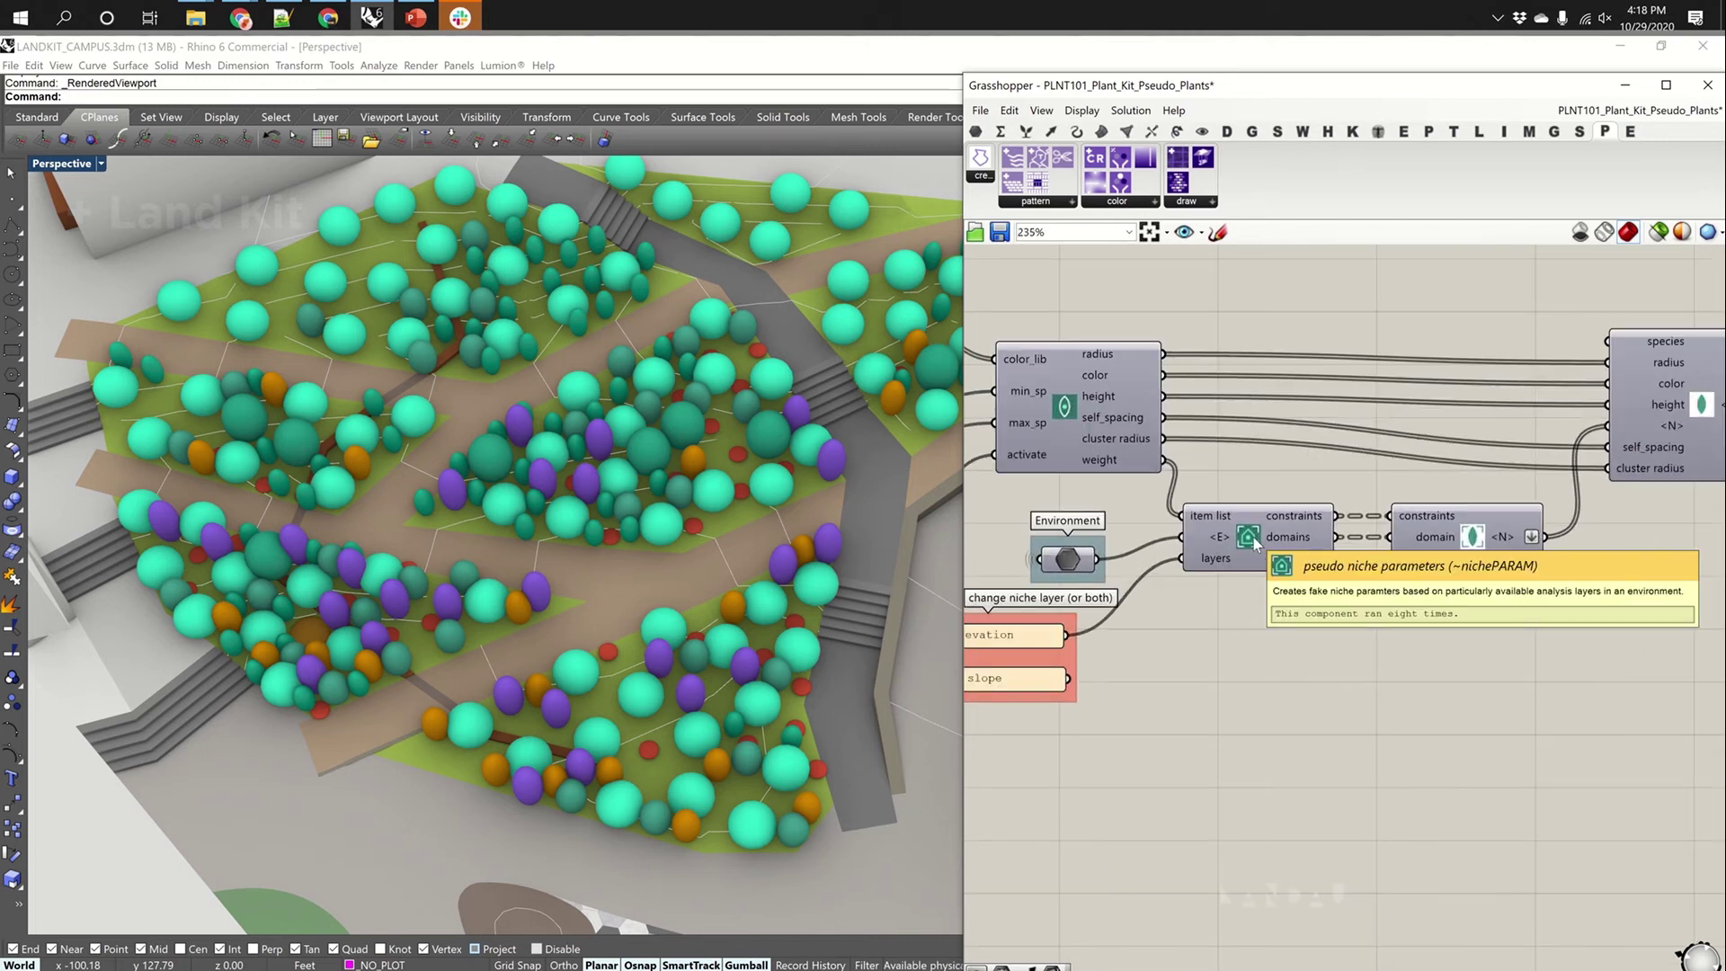
pyautogui.moveTo(1228, 575); pyautogui.dragTo(1350, 499, button='right')
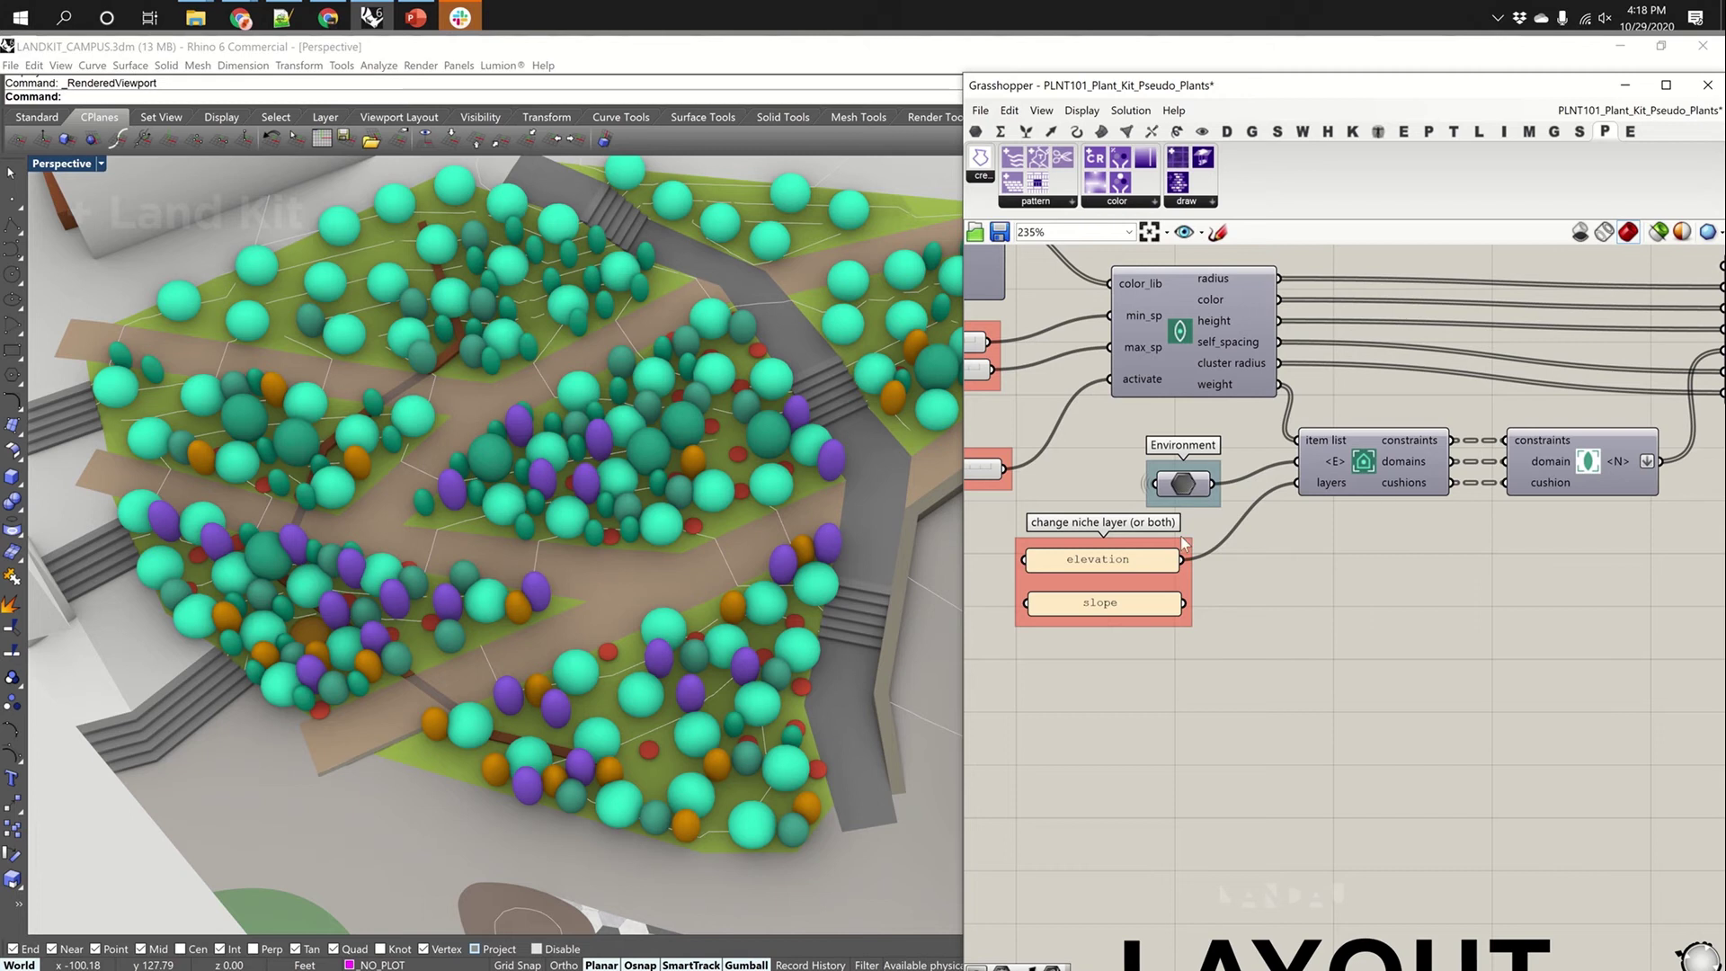
pyautogui.moveTo(1334, 489)
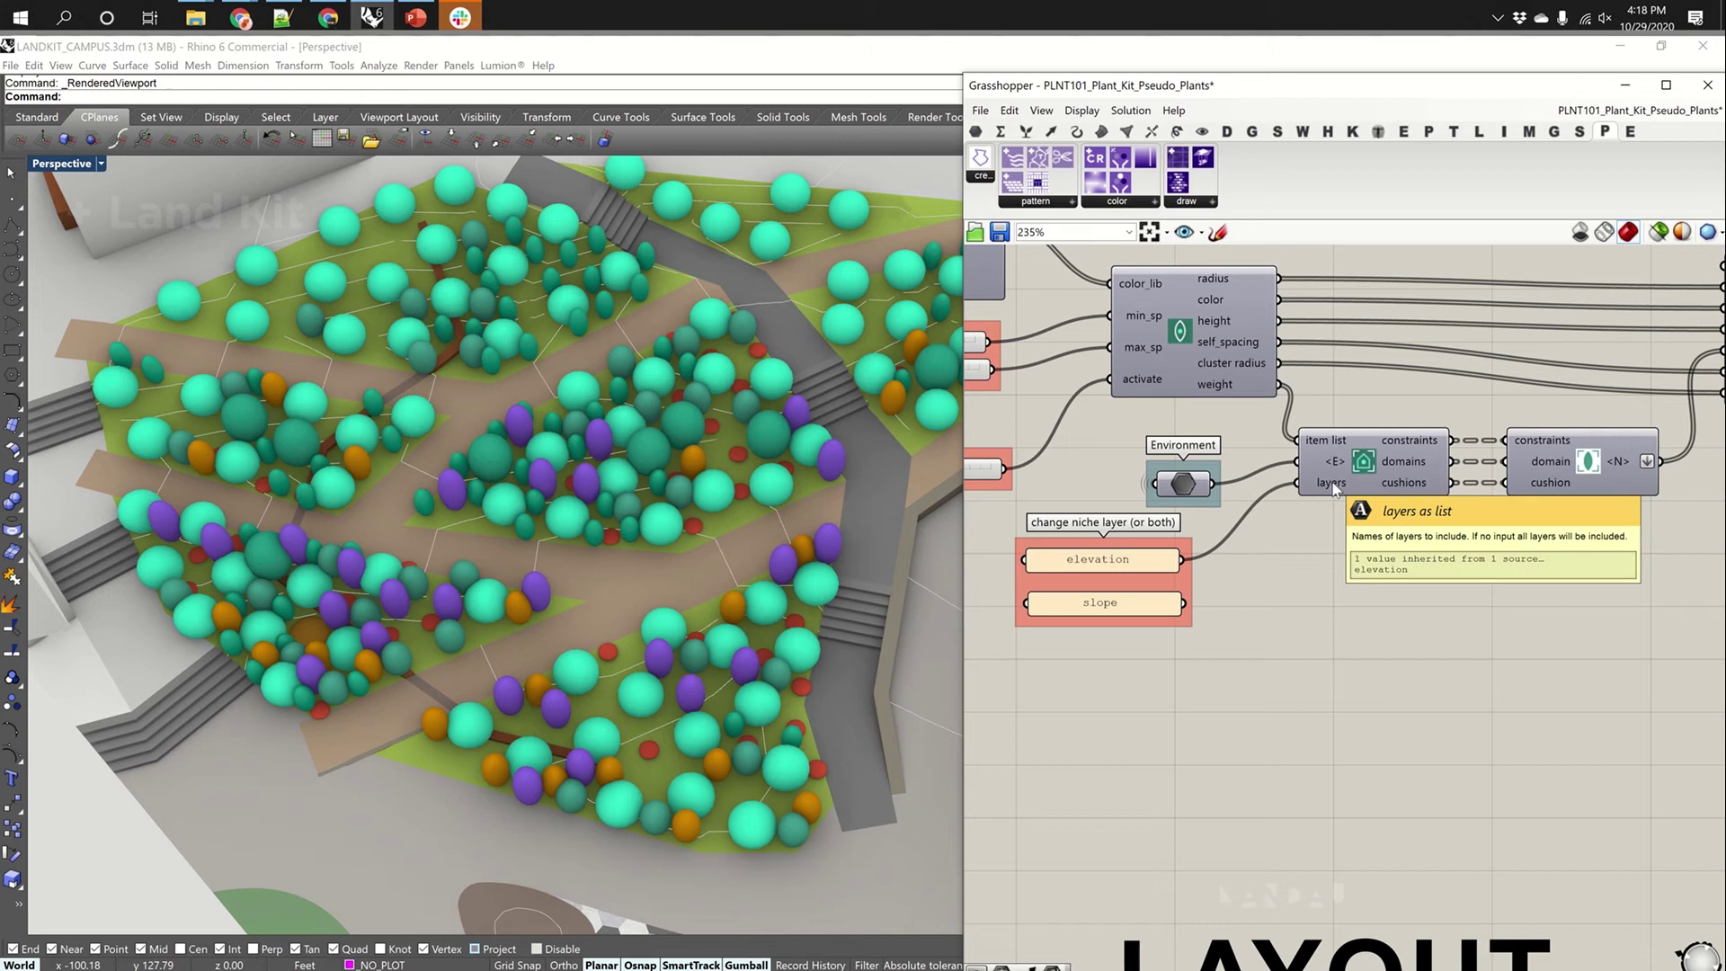
pyautogui.moveTo(1606, 466); pyautogui.dragTo(1255, 509, button='right')
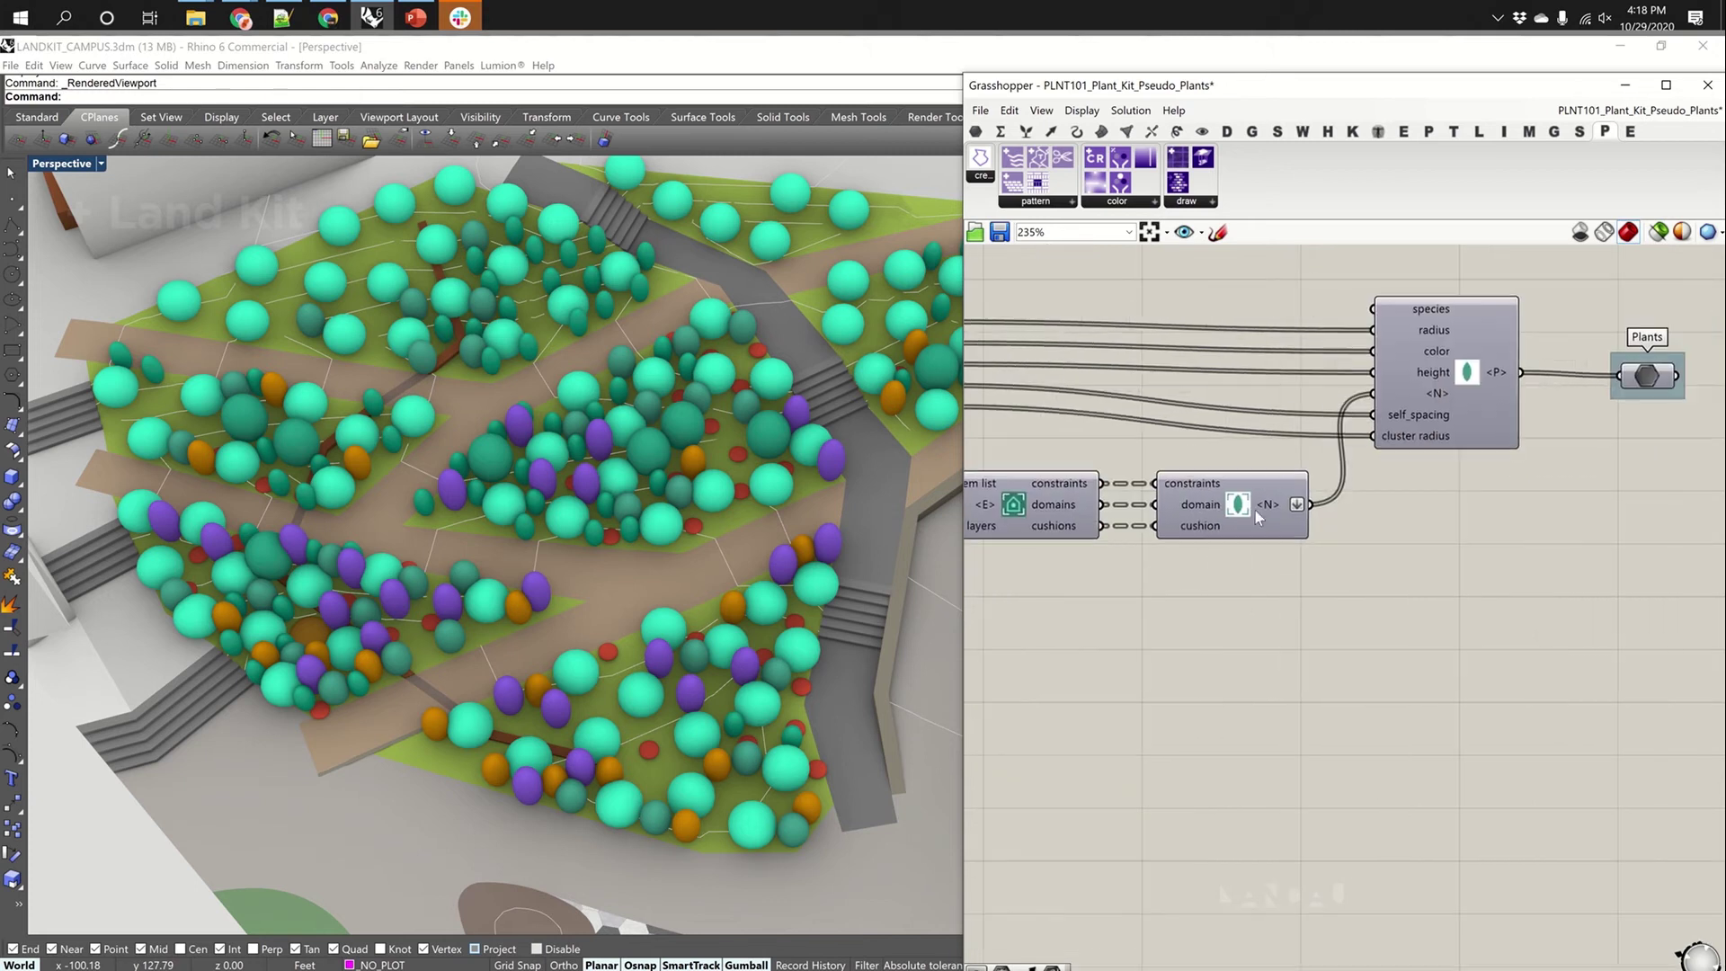
pyautogui.moveTo(1270, 503)
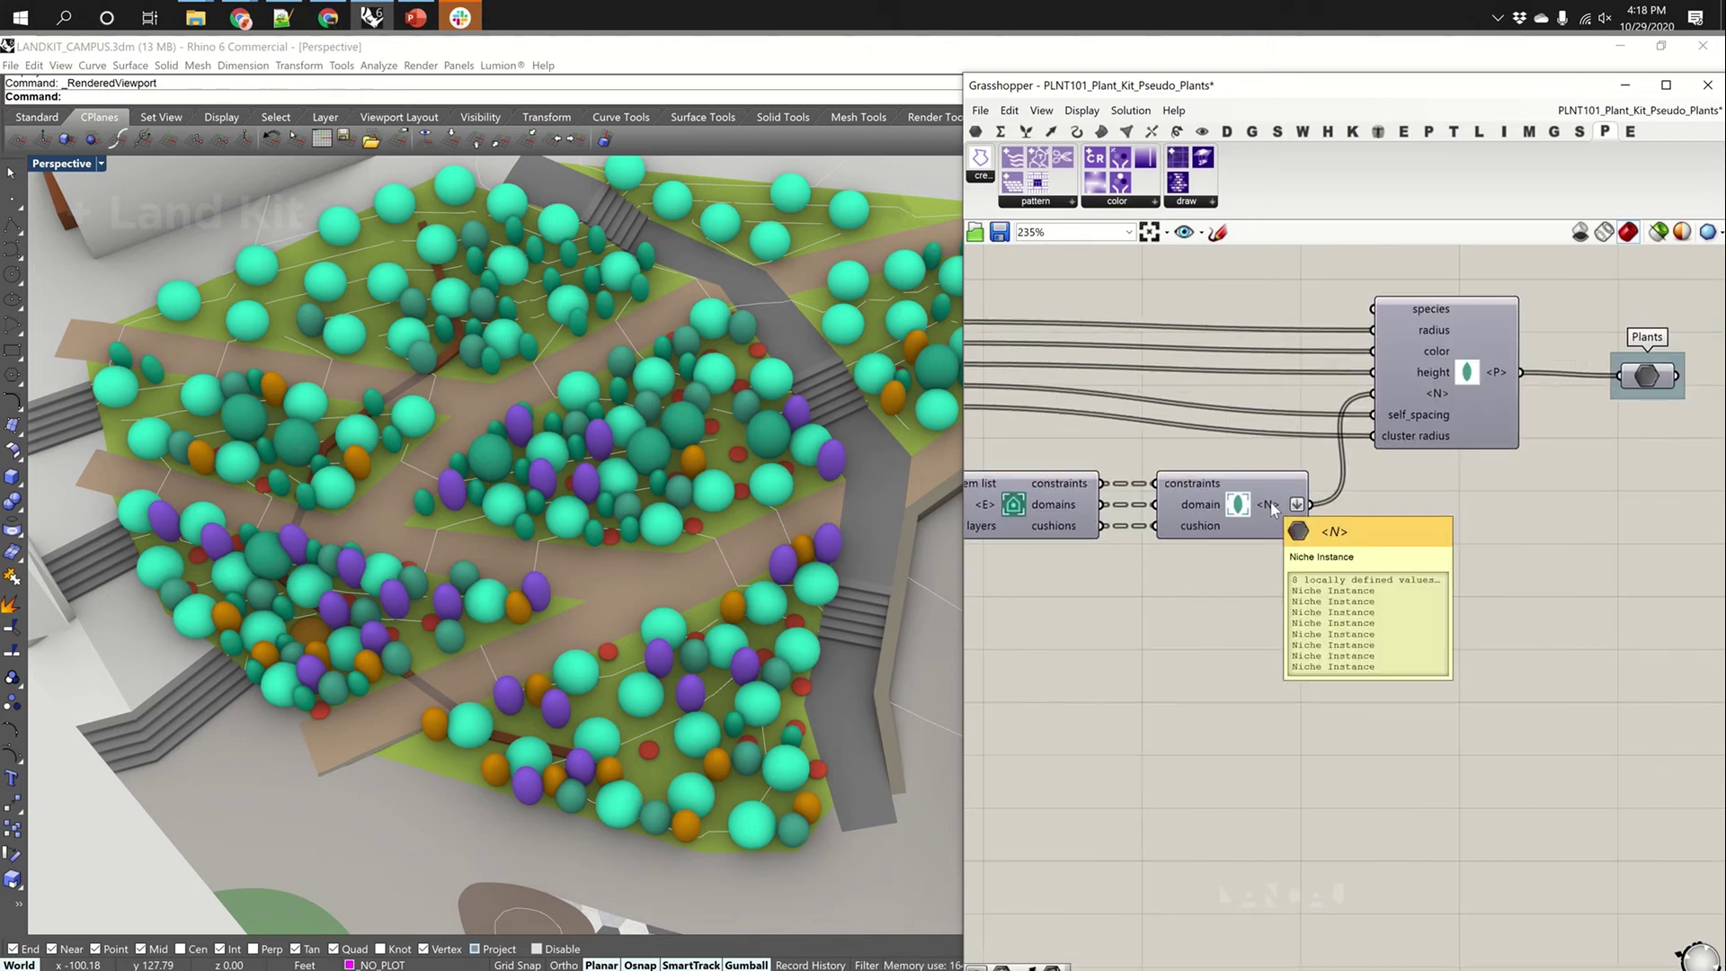
pyautogui.moveTo(1473, 375); pyautogui.dragTo(1476, 382)
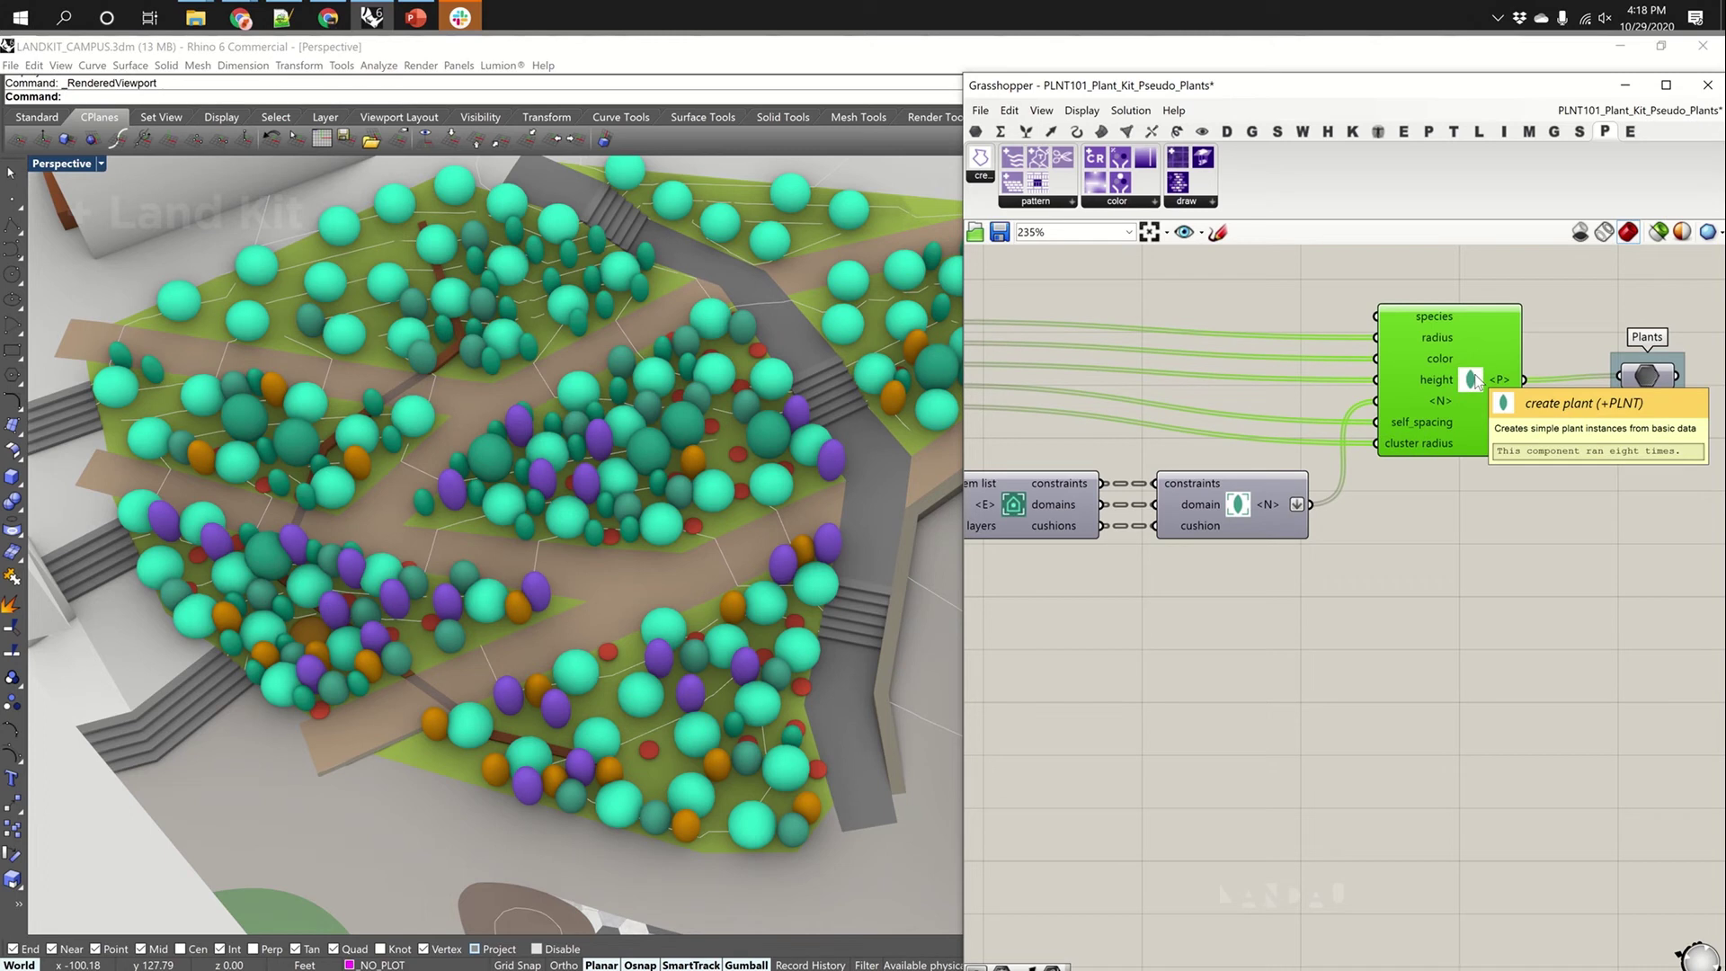
pyautogui.moveTo(1503, 379)
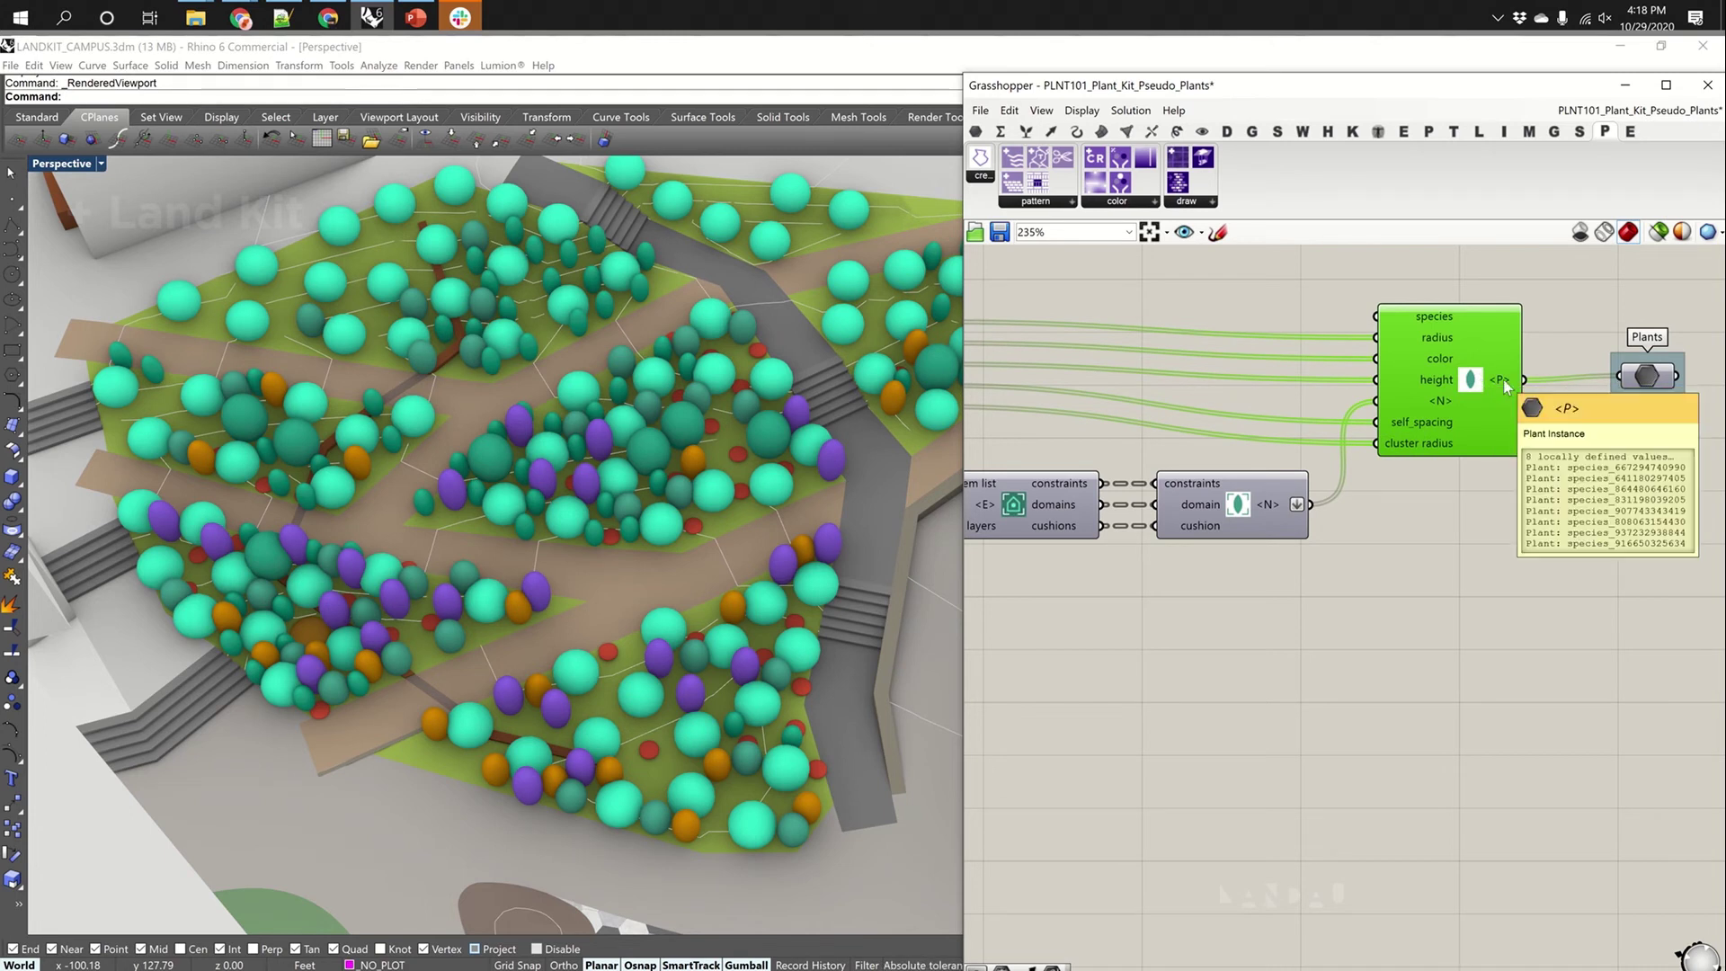
pyautogui.moveTo(1503, 380); pyautogui.dragTo(1291, 378, button='right')
pyautogui.scroll(-4, 1457, 347)
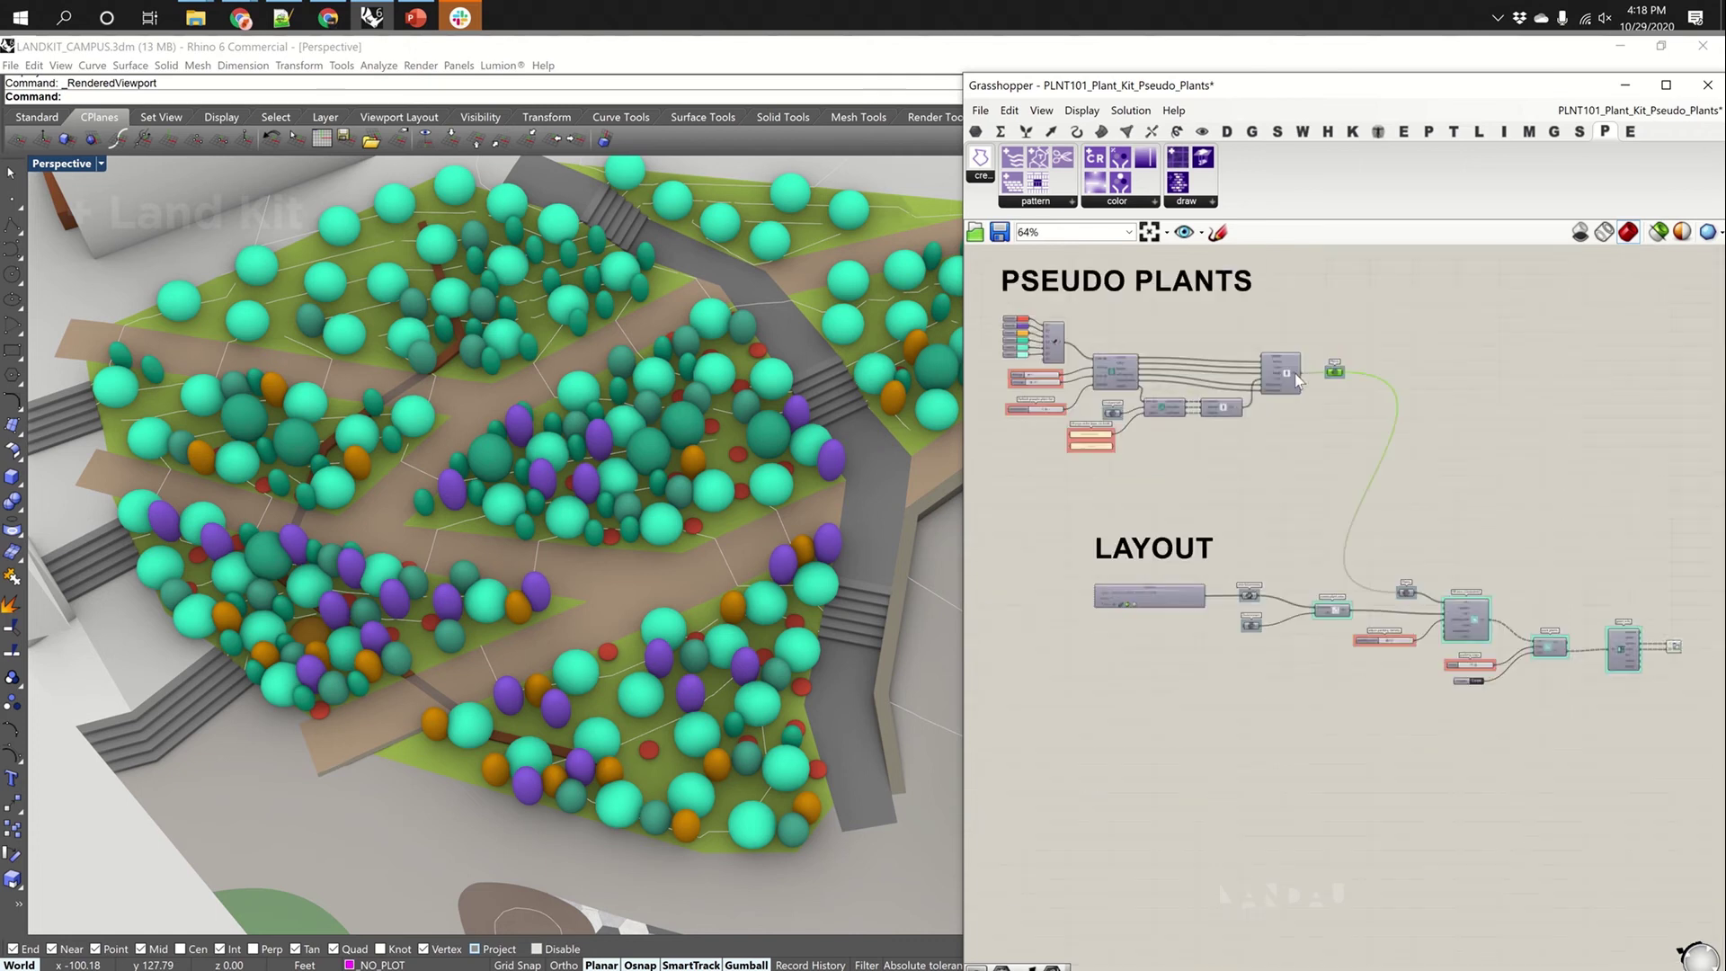
pyautogui.scroll(5, 1336, 580)
pyautogui.moveTo(1337, 580); pyautogui.dragTo(1444, 526, button='right')
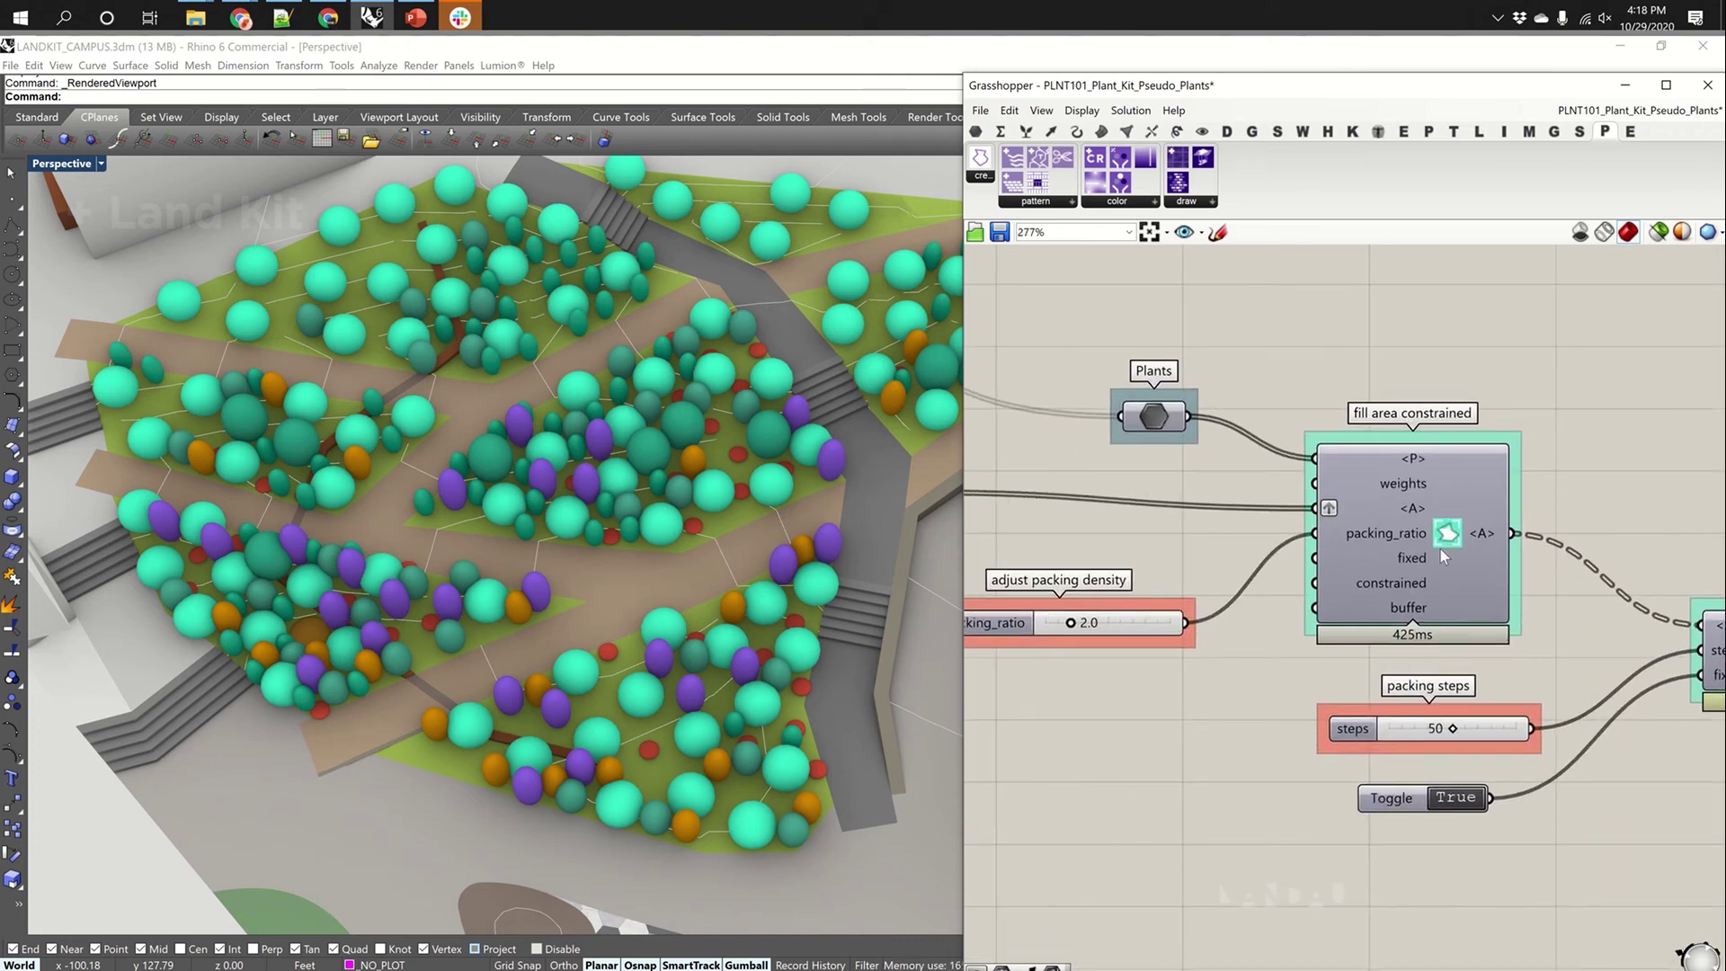
pyautogui.scroll(-3, 703, 641)
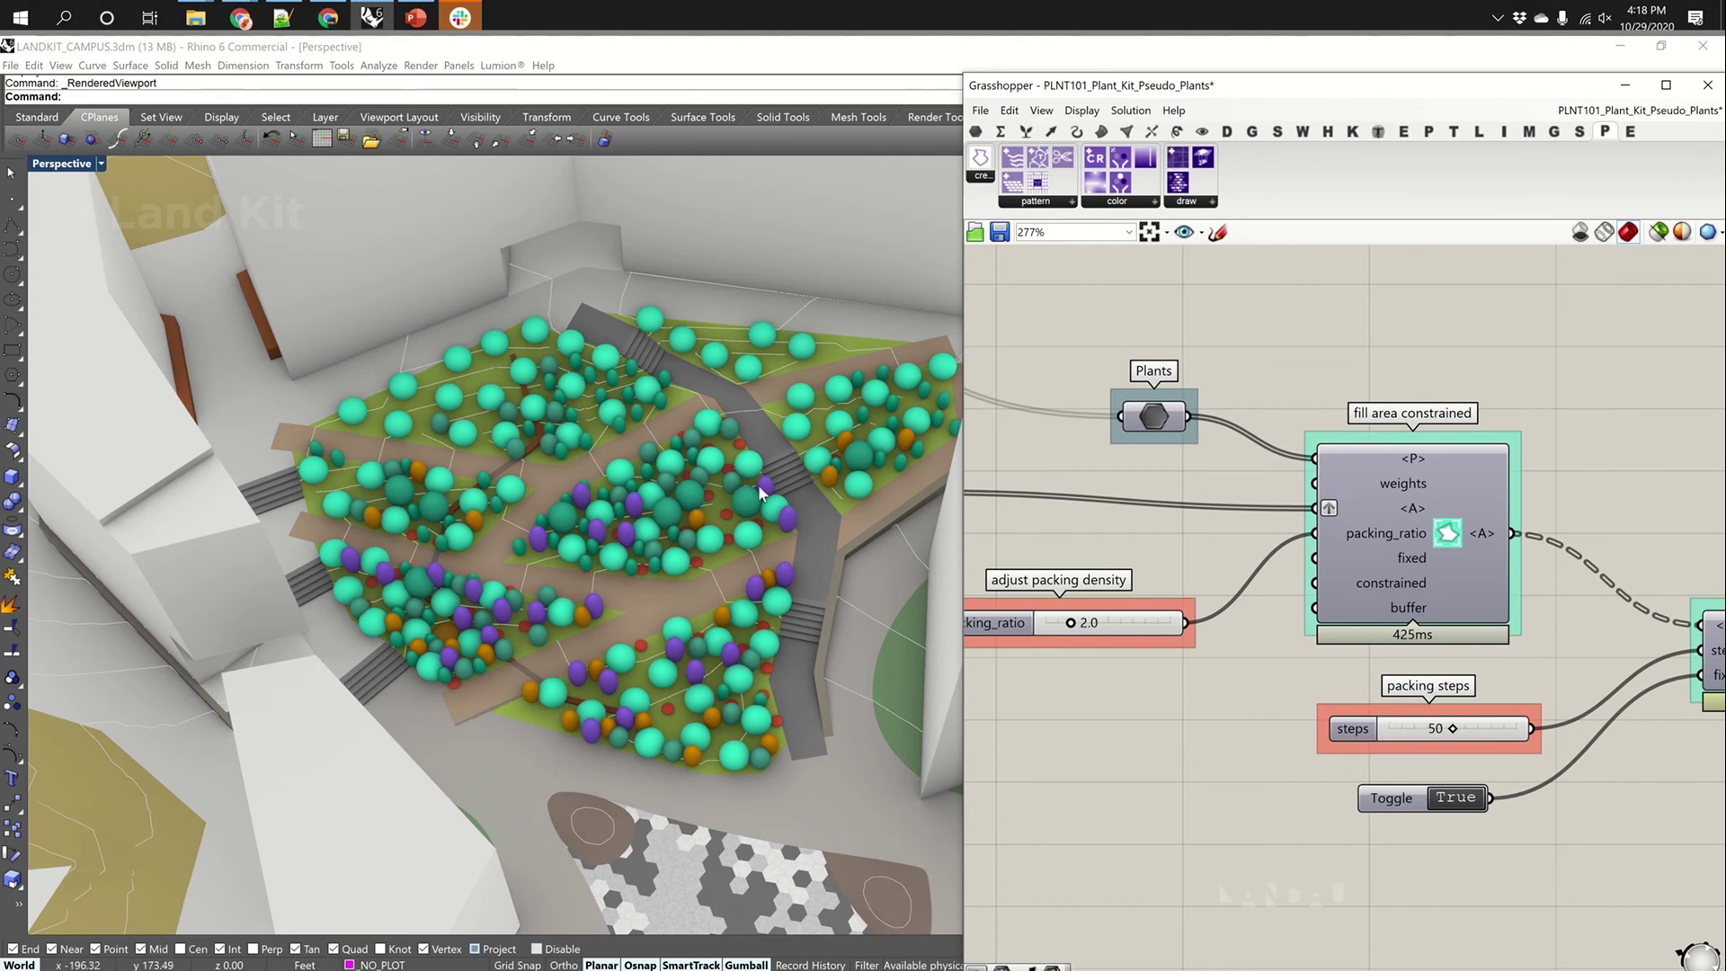
pyautogui.scroll(-3, 645, 399)
pyautogui.moveTo(646, 400)
pyautogui.keyDown('shift'); pyautogui.mouseDown(button='right')
pyautogui.moveTo(726, 379)
pyautogui.moveTo(729, 361)
pyautogui.mouseUp(button='right'); pyautogui.keyUp('shift')
# Select the area boundaries node and trace it back to its feeding Geometry Pipeline
pyautogui.scroll(-3, 1371, 412)
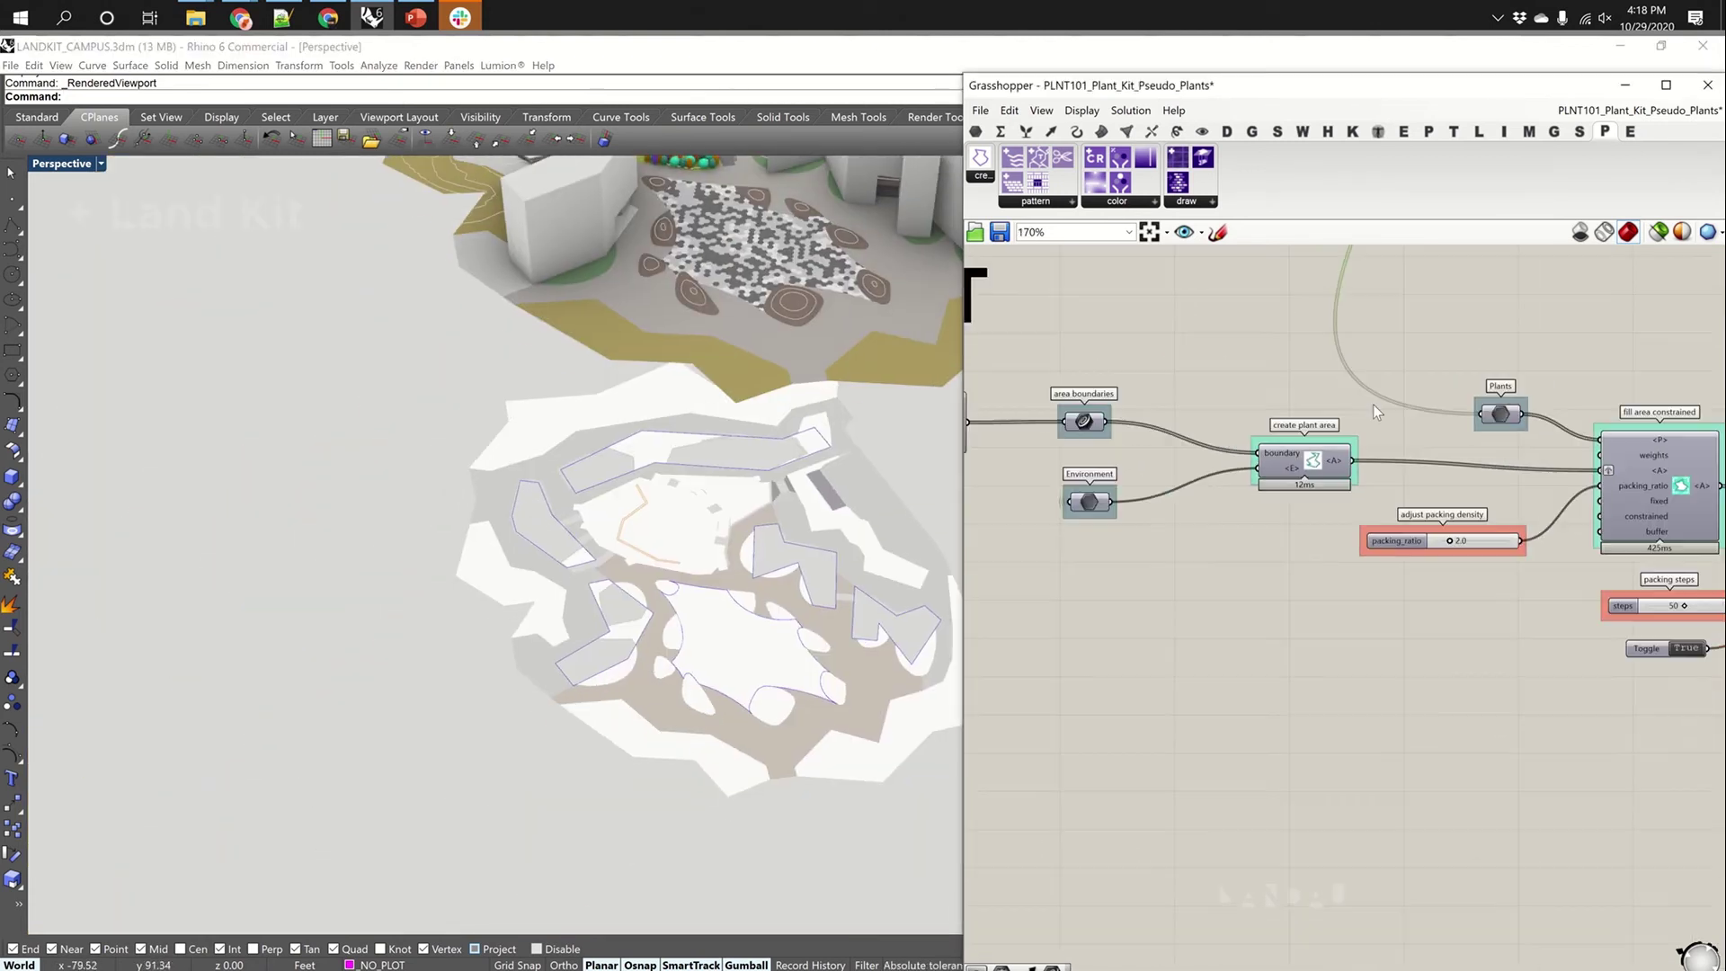
pyautogui.moveTo(1371, 412); pyautogui.dragTo(1299, 500, button='right')
pyautogui.scroll(3, 1205, 553)
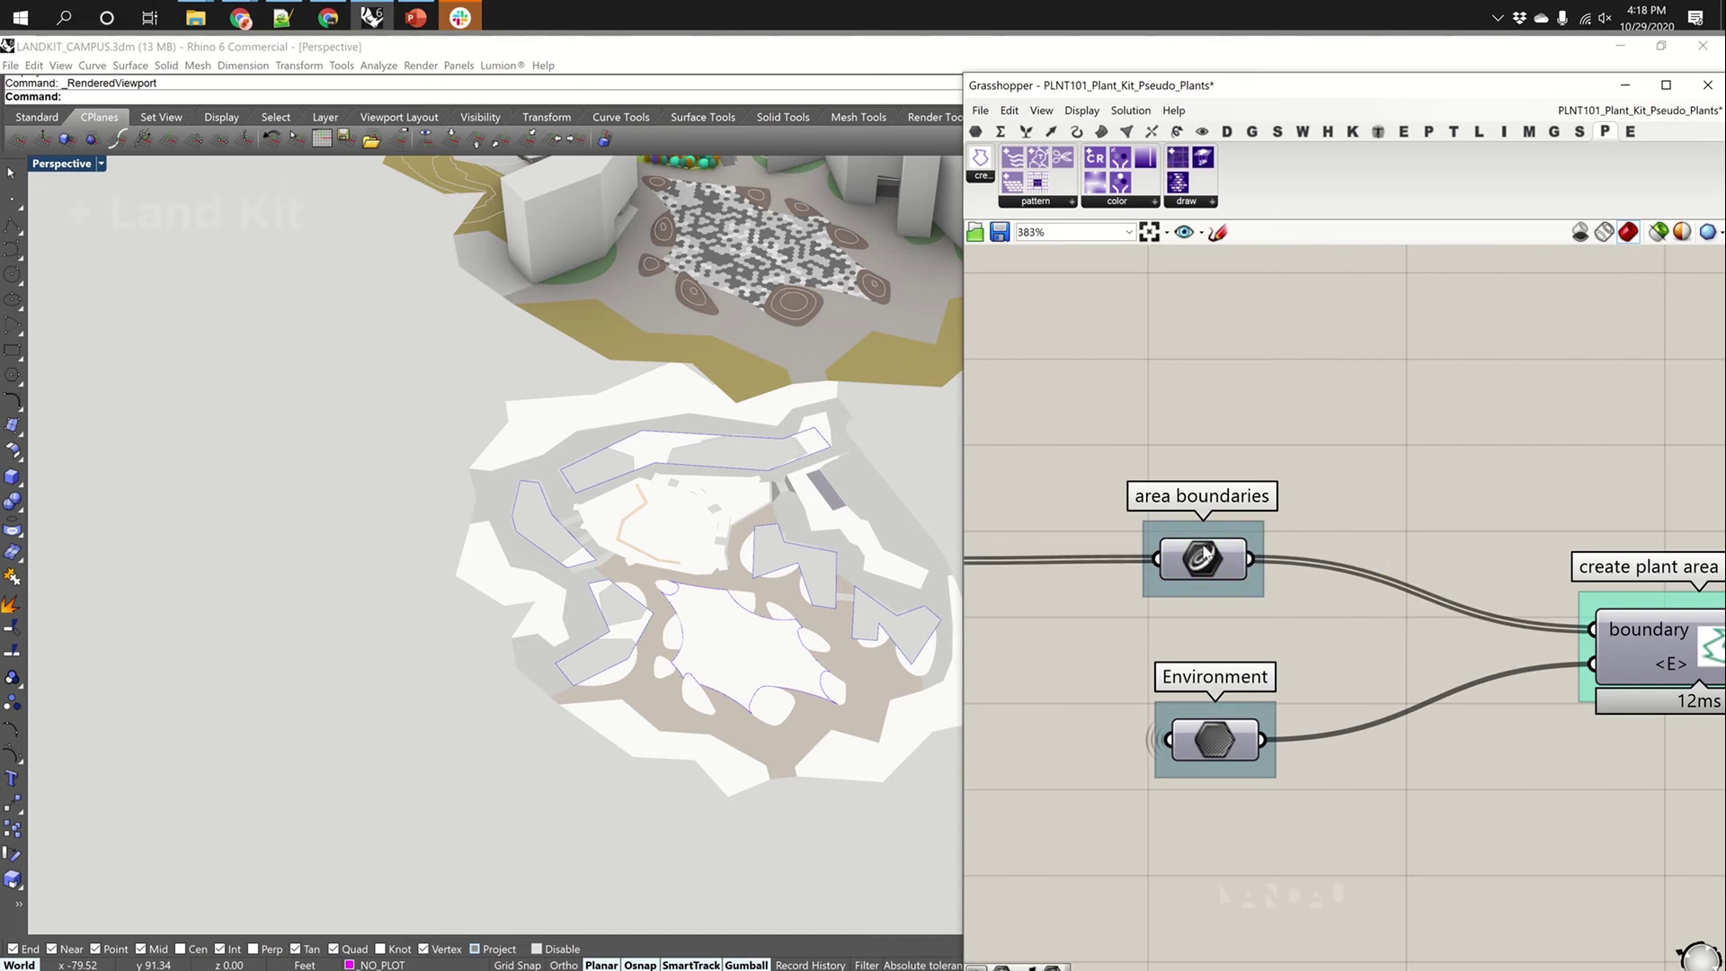
pyautogui.click(1205, 553)
pyautogui.scroll(2, 1305, 474)
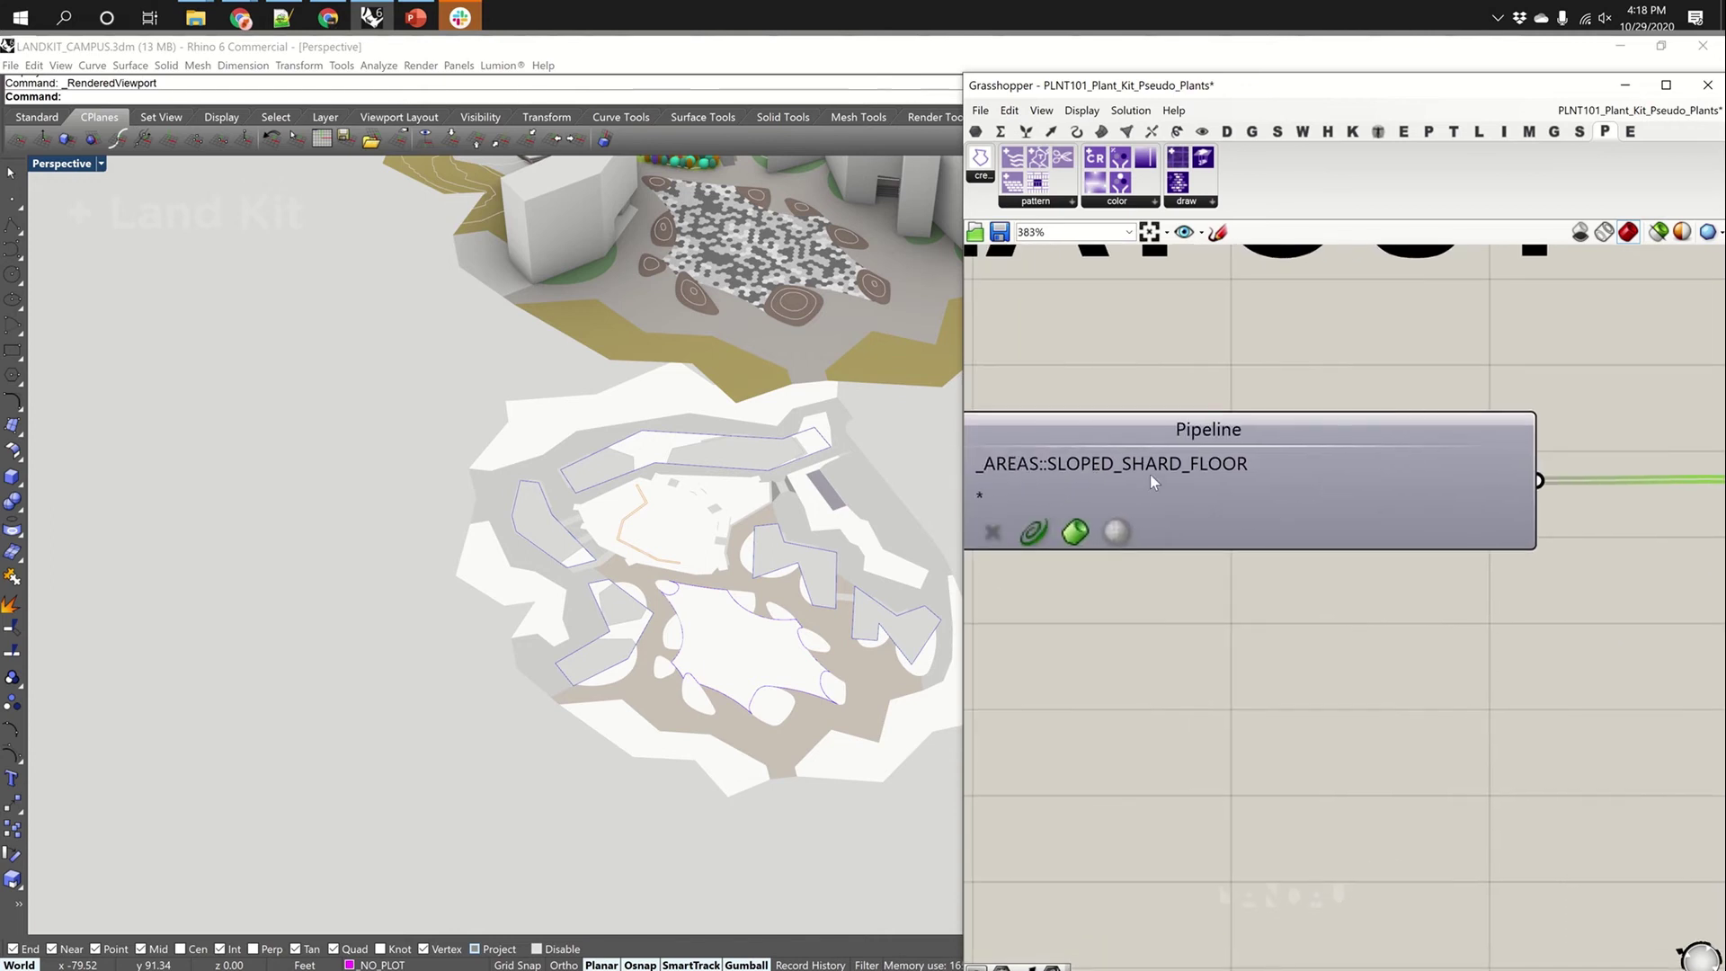
pyautogui.moveTo(1199, 467); pyautogui.dragTo(1025, 470, button='right')
# Preview the area boundary bed outlines in the Rhino model
pyautogui.click(1494, 502)
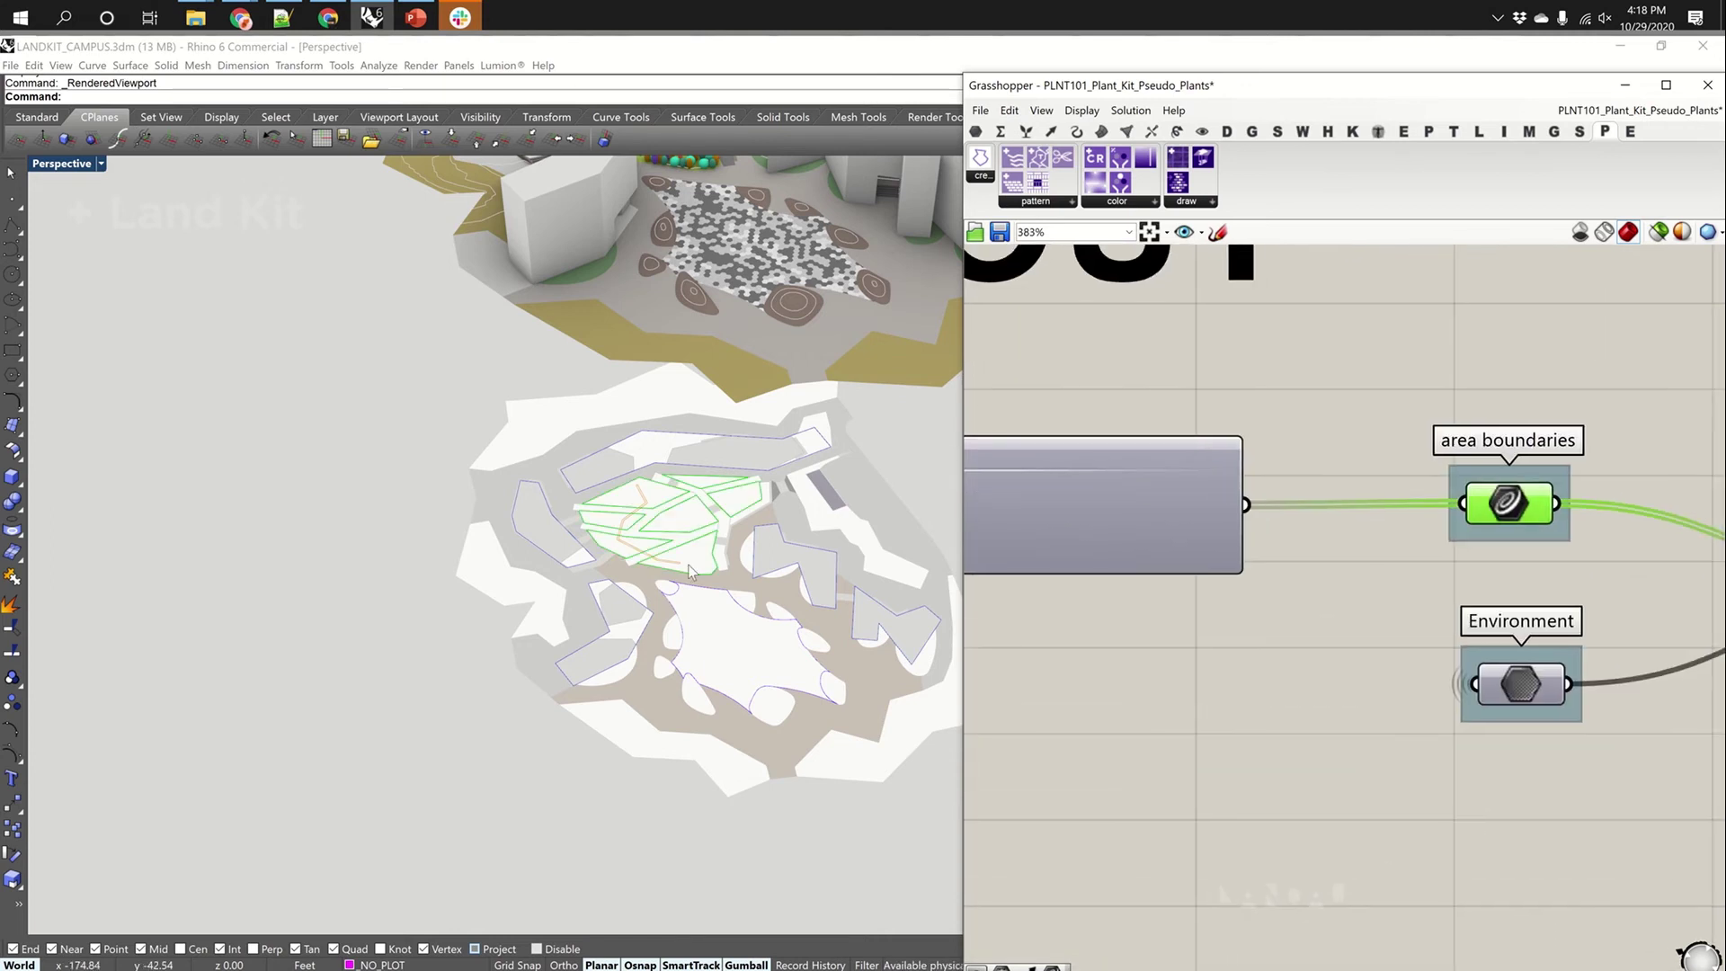
pyautogui.scroll(5, 638, 531)
pyautogui.scroll(-2, 746, 419)
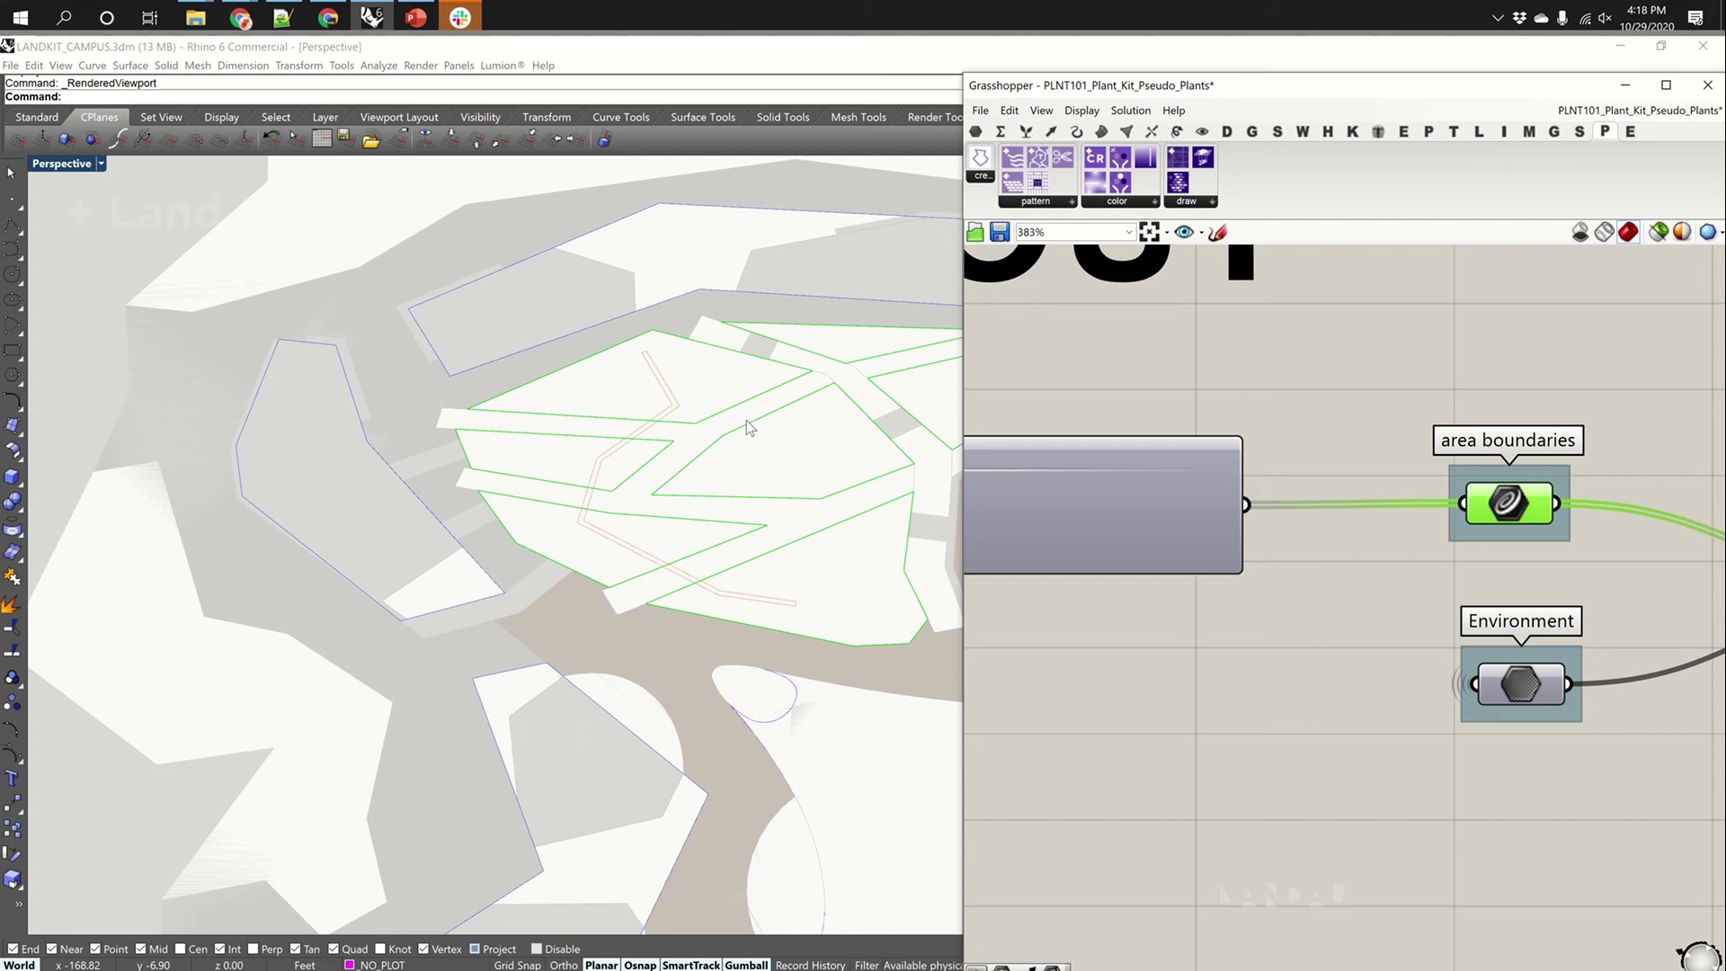
pyautogui.moveTo(747, 419); pyautogui.dragTo(795, 521, button='right')
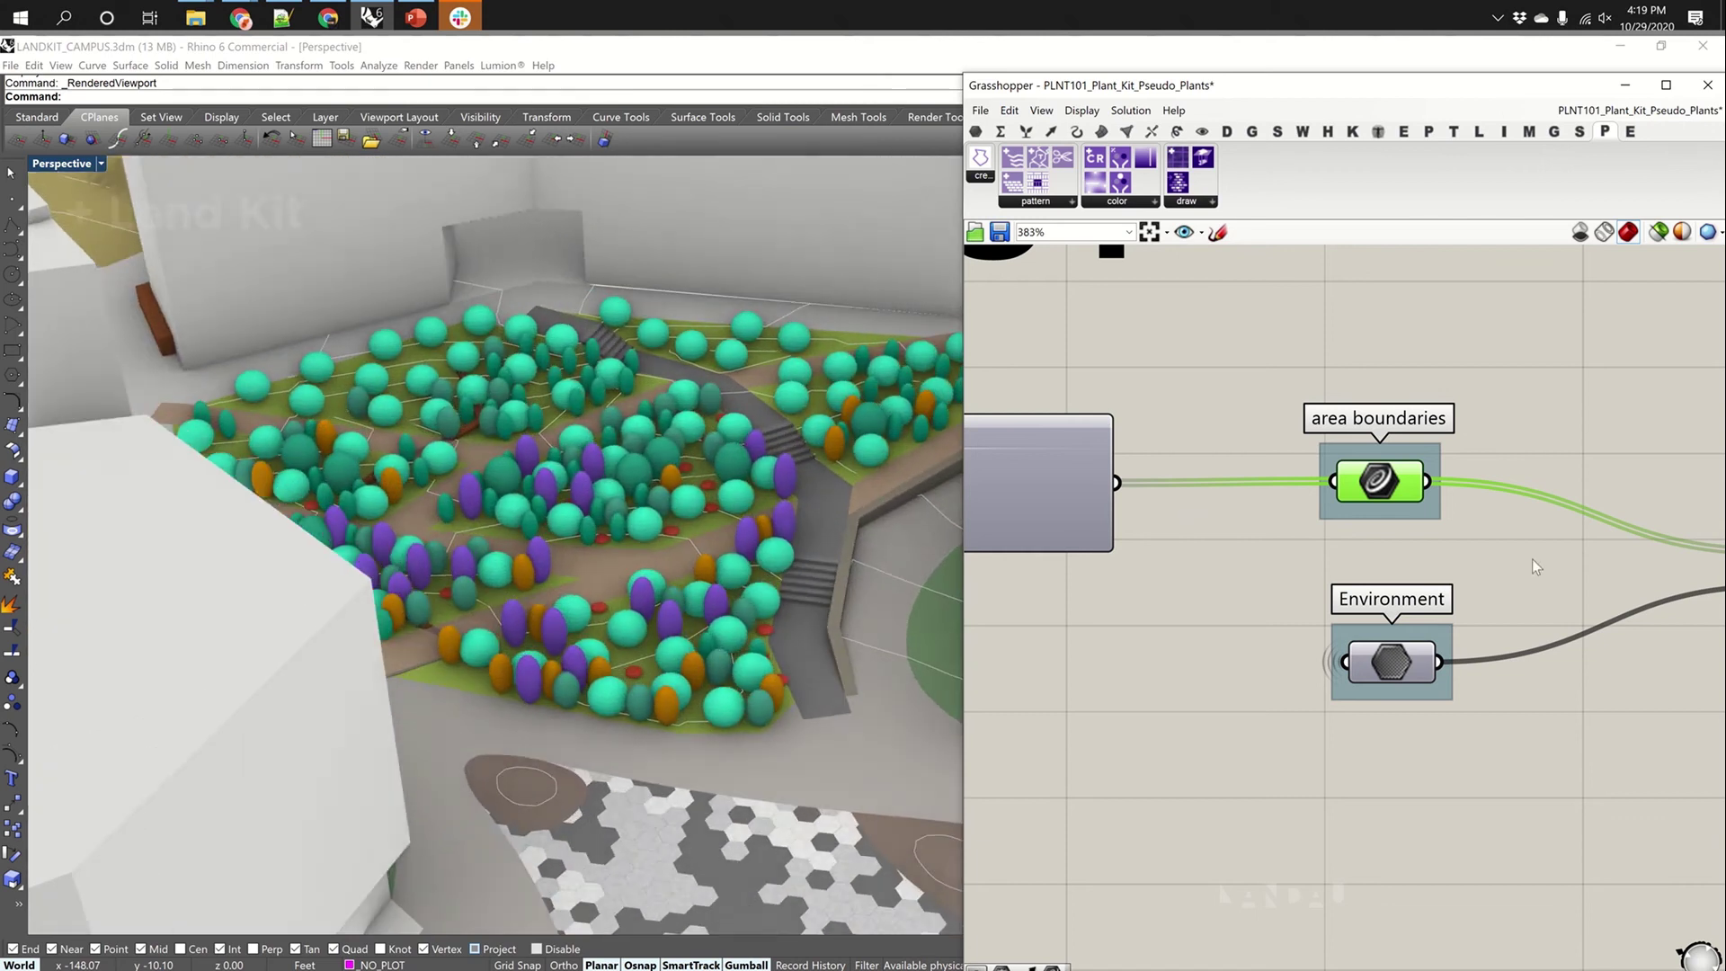
# Zoom onto create plant area, then frame fill area constrained with ratio 2.0 and 50 steps
pyautogui.moveTo(1532, 559); pyautogui.dragTo(1199, 542, button='right')
pyautogui.scroll(3, 1432, 541)
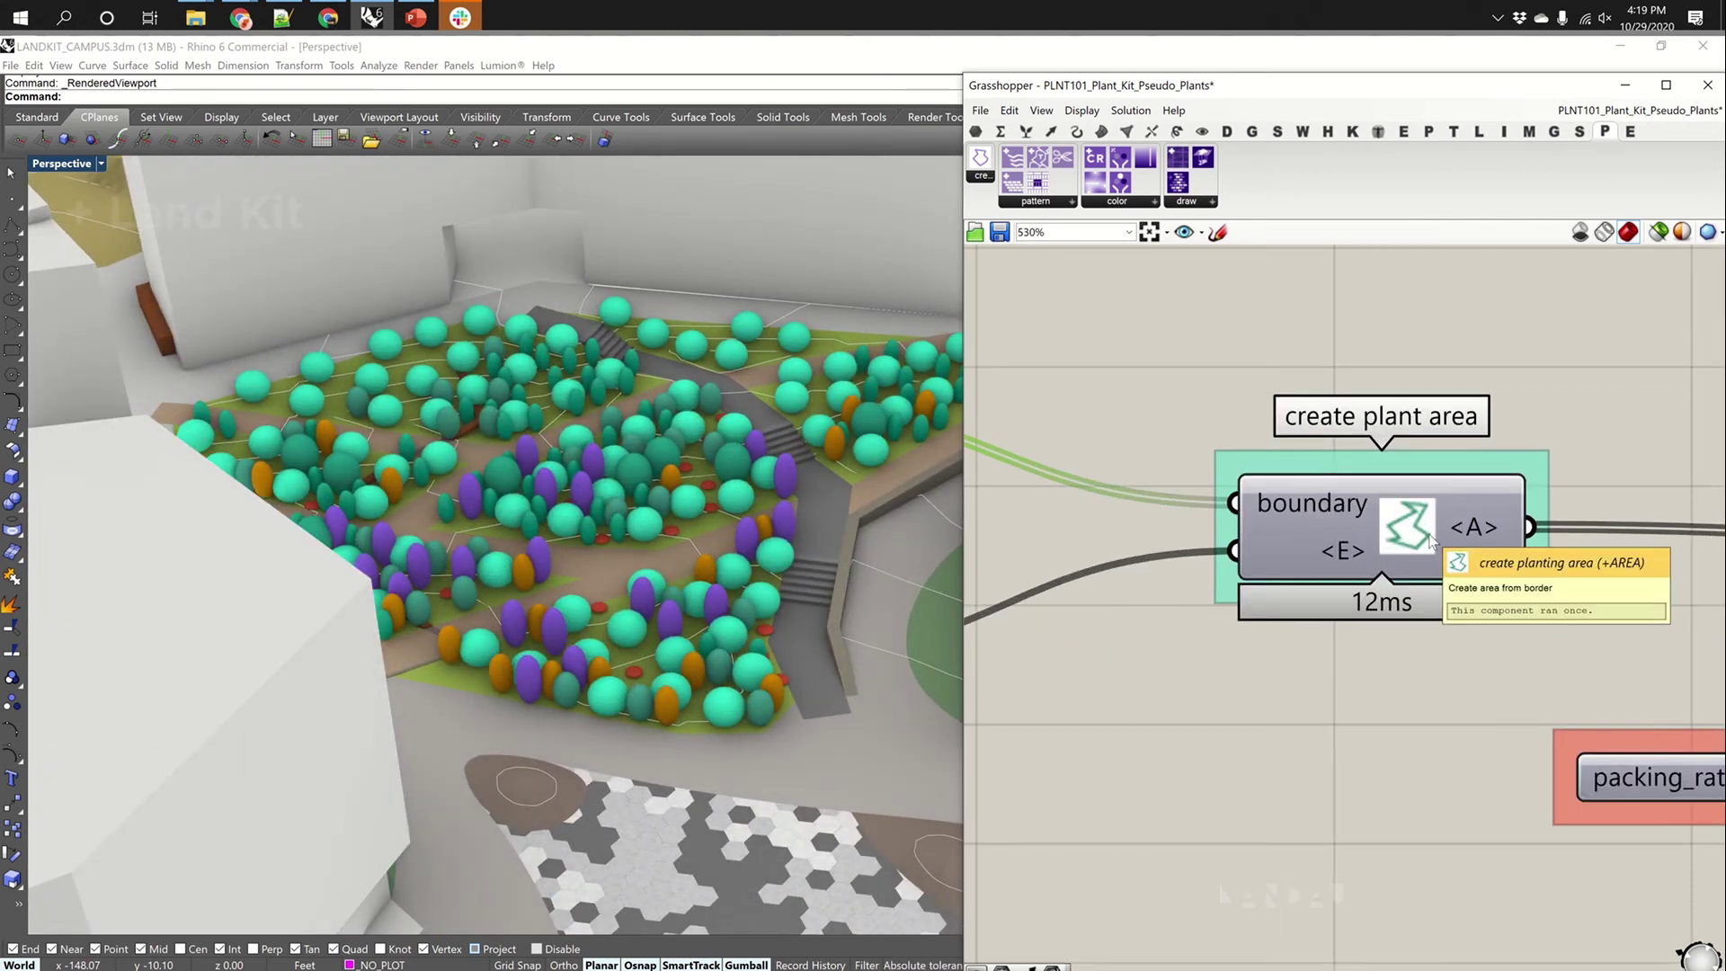
pyautogui.moveTo(1431, 541); pyautogui.dragTo(1168, 530, button='right')
pyautogui.scroll(-2, 1175, 477)
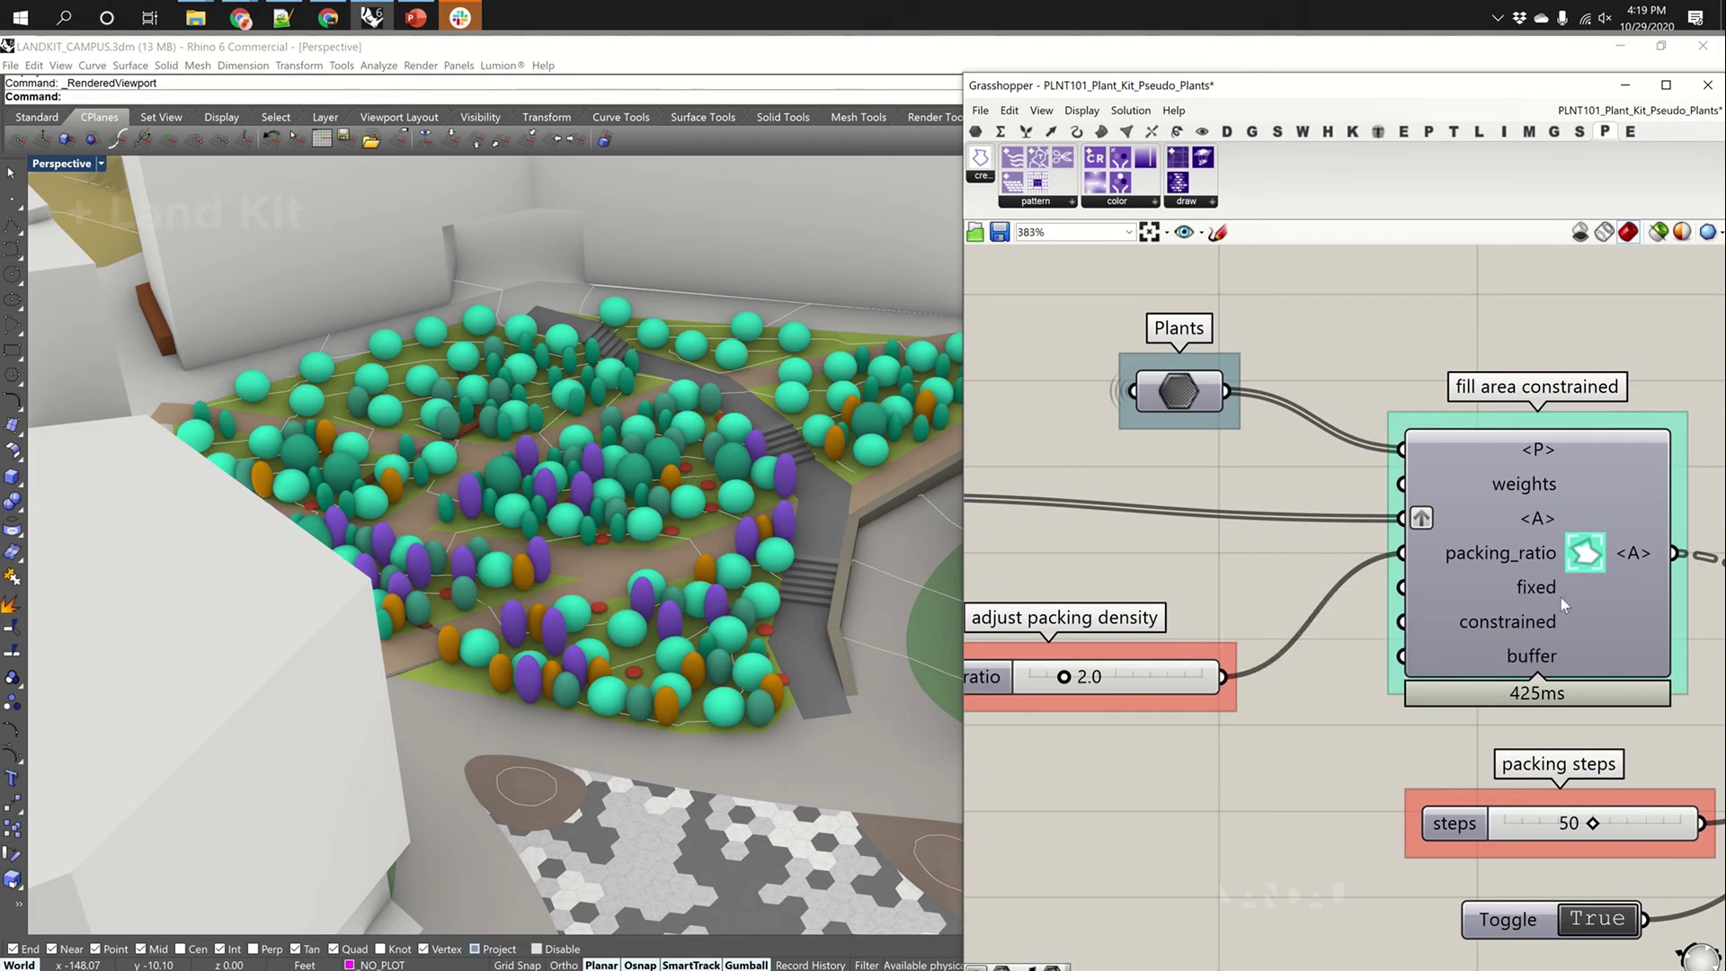
pyautogui.moveTo(1262, 648); pyautogui.dragTo(1298, 628, button='right')
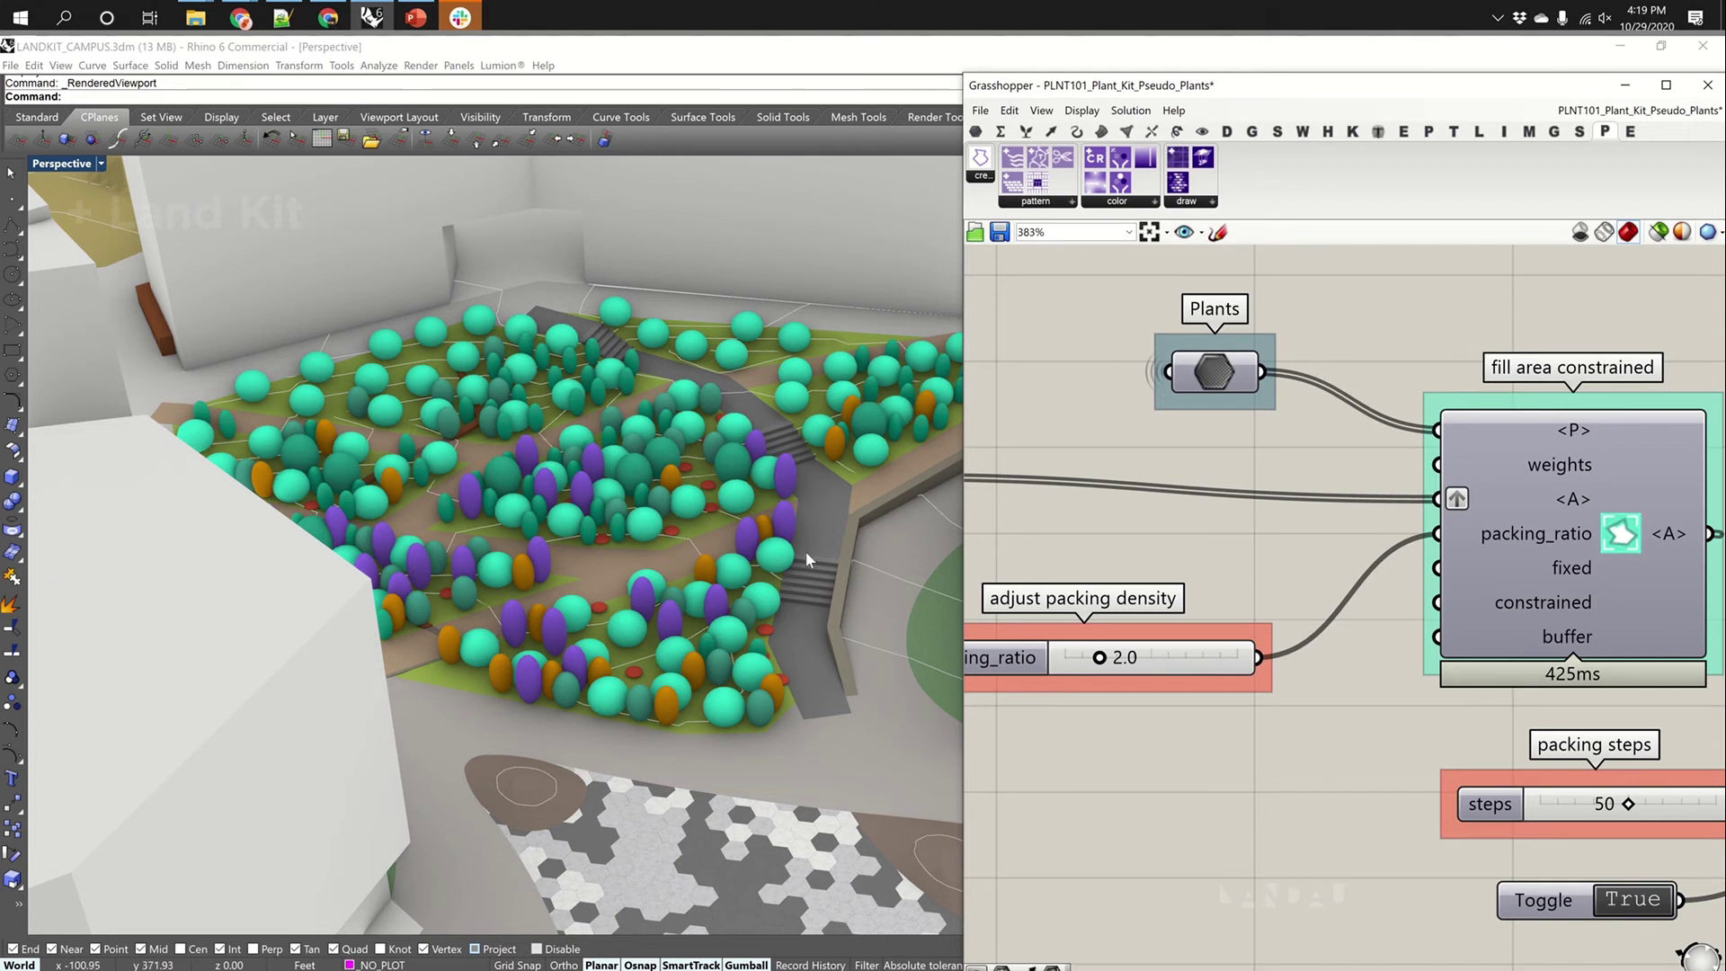
# Orbit the Perspective view to a more top-down angle over the densely planted beds
pyautogui.moveTo(944, 611); pyautogui.dragTo(805, 625, button='right')
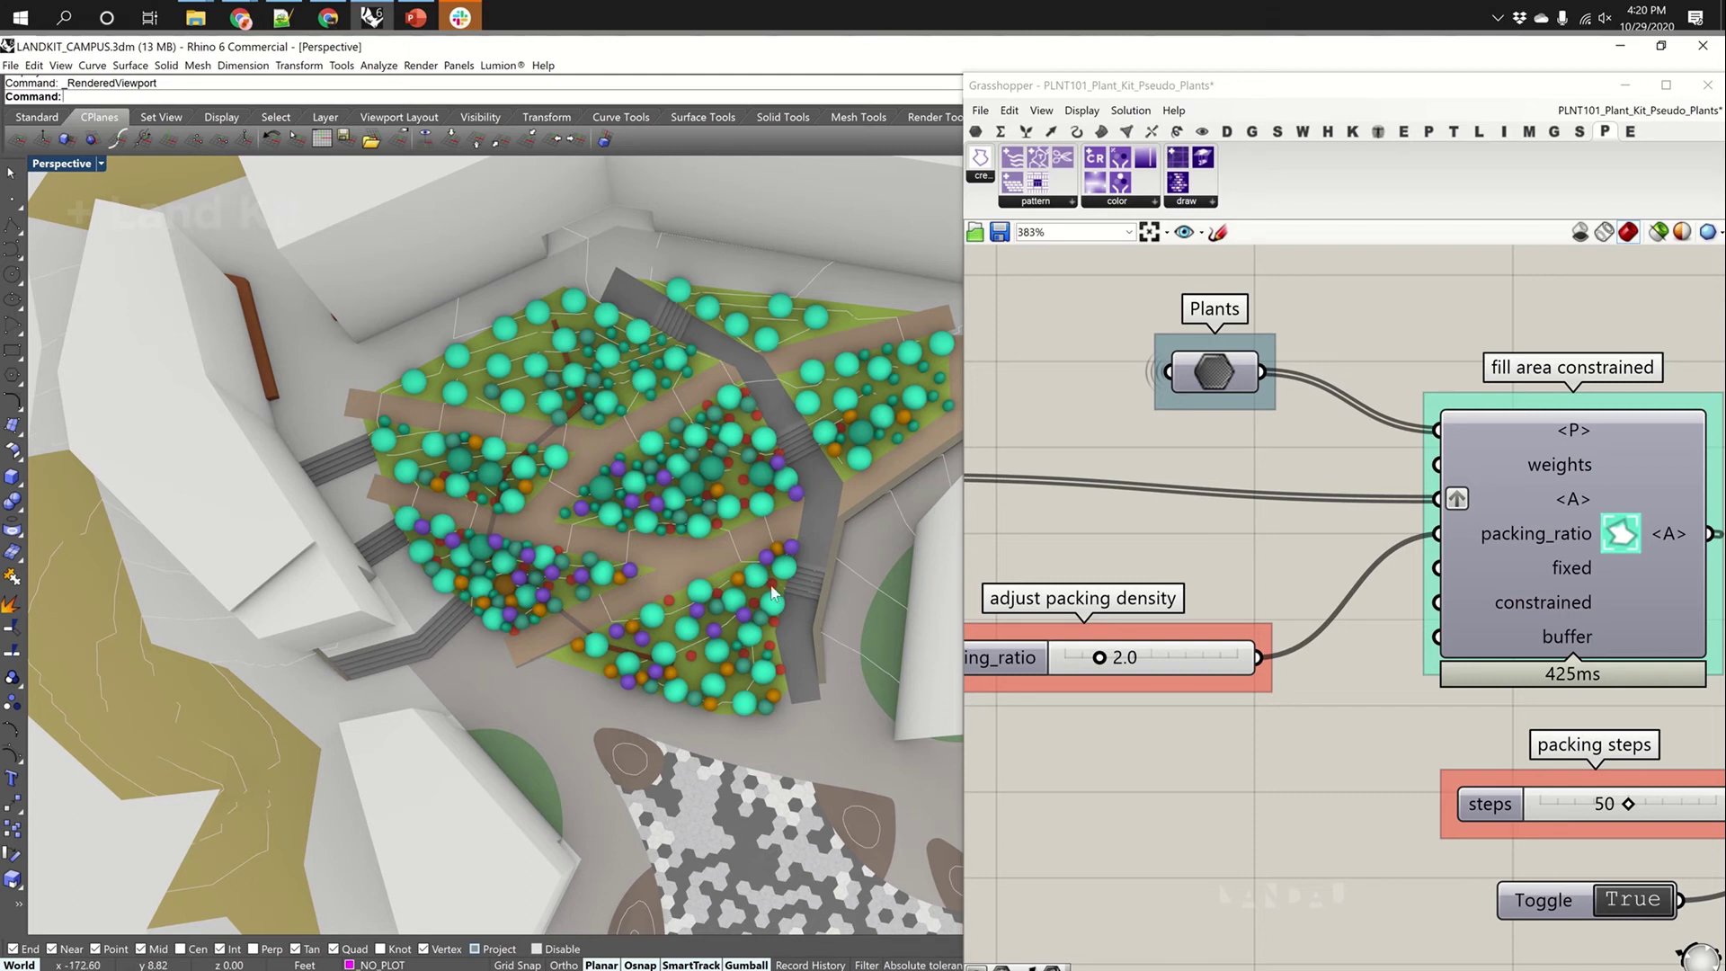
# Frame the ENVIRONMENT group's boundary and topo mesh inputs, then focus the Rhino site view
pyautogui.scroll(-10, 1259, 503)
pyautogui.scroll(-3, 1437, 525)
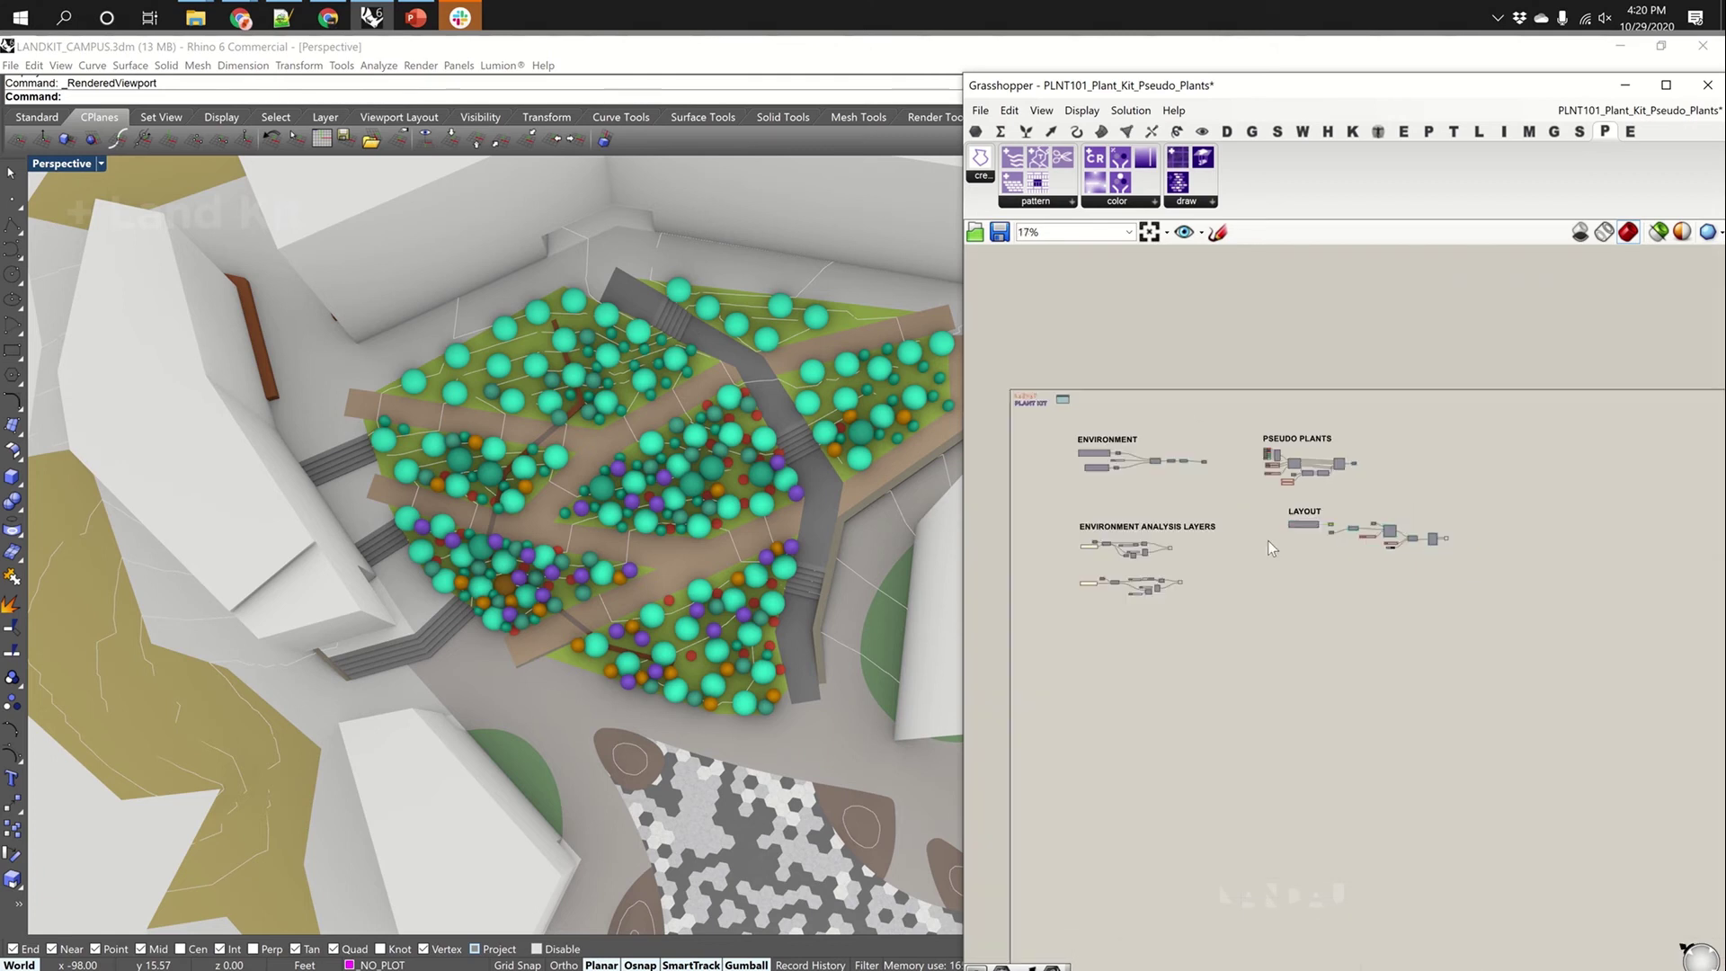
pyautogui.scroll(10, 1302, 473)
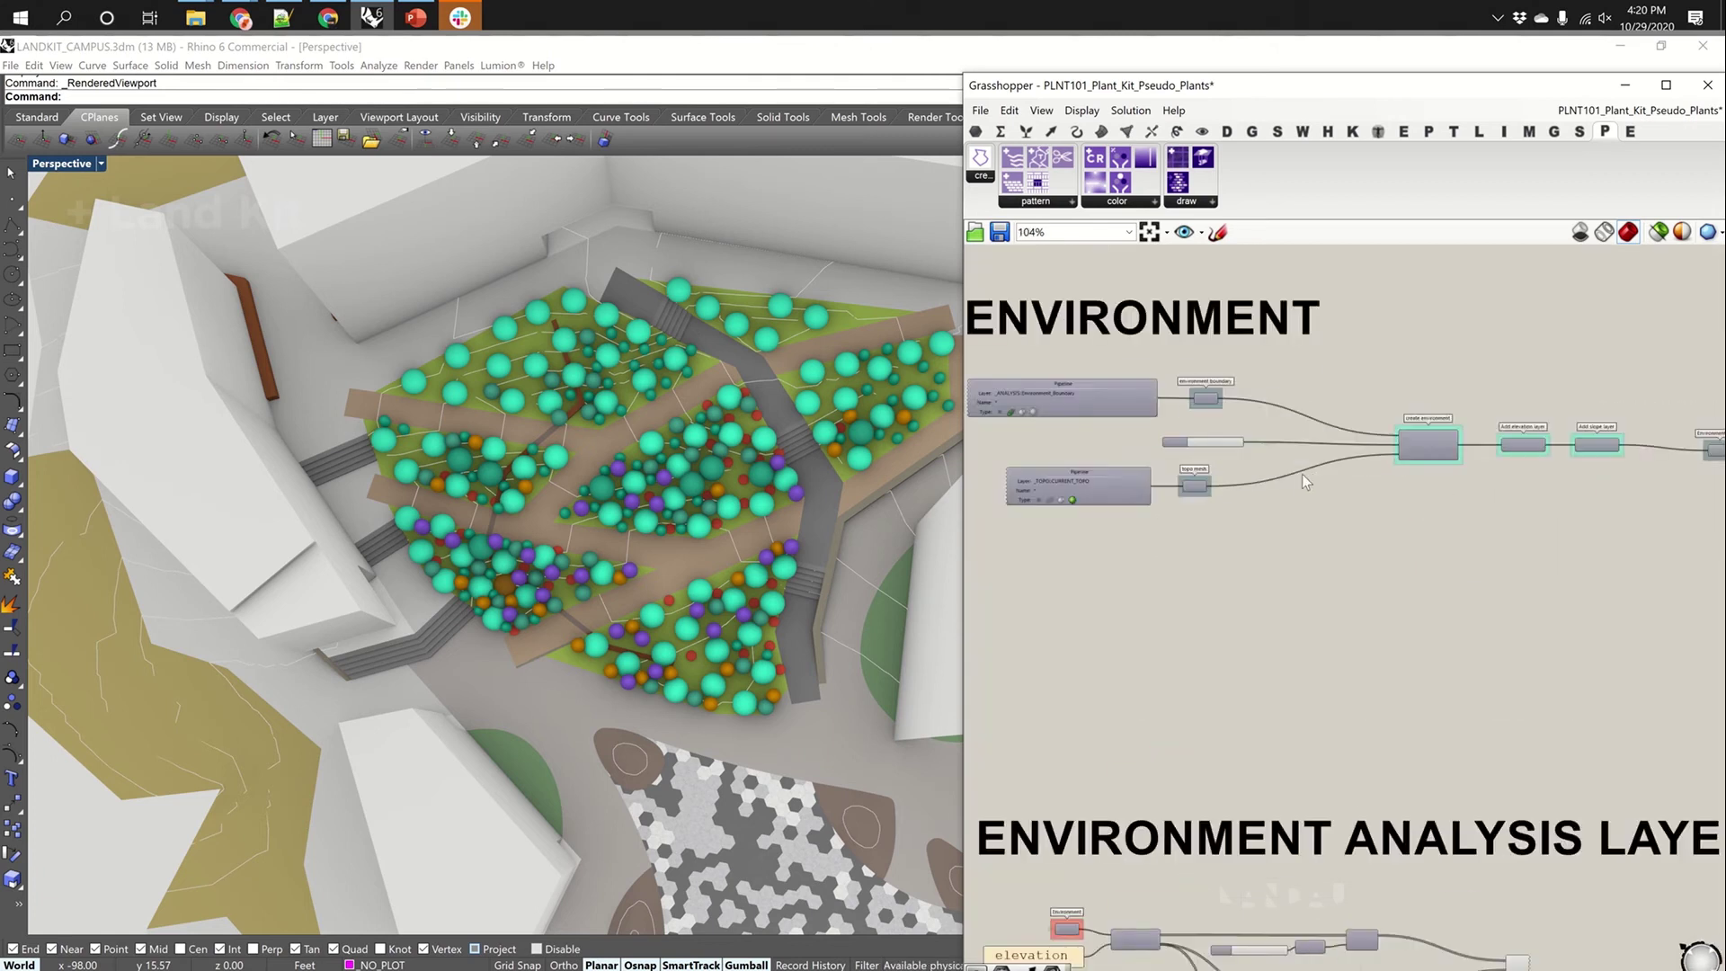
pyautogui.moveTo(1204, 445); pyautogui.dragTo(1320, 449, button='right')
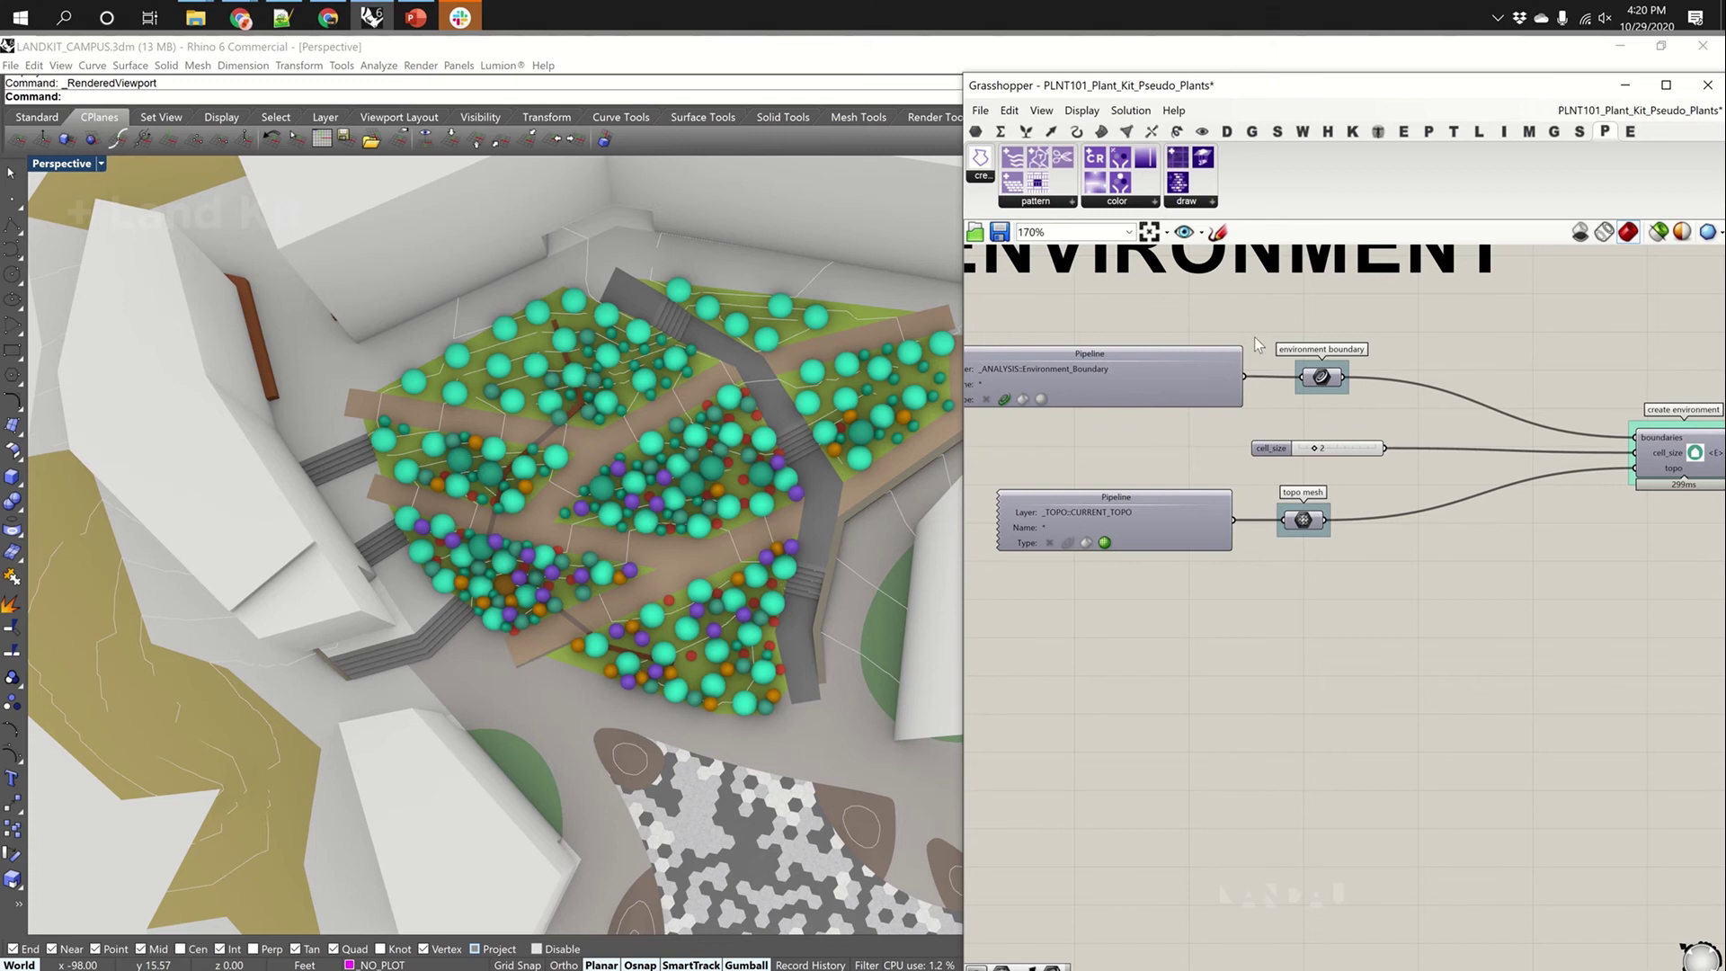
pyautogui.click(739, 532)
pyautogui.moveTo(739, 533); pyautogui.dragTo(732, 536, button='right')
# Switch Rhino from Front view to the Top plan view of the site
pyautogui.hotkey('ctrl', 'F2')
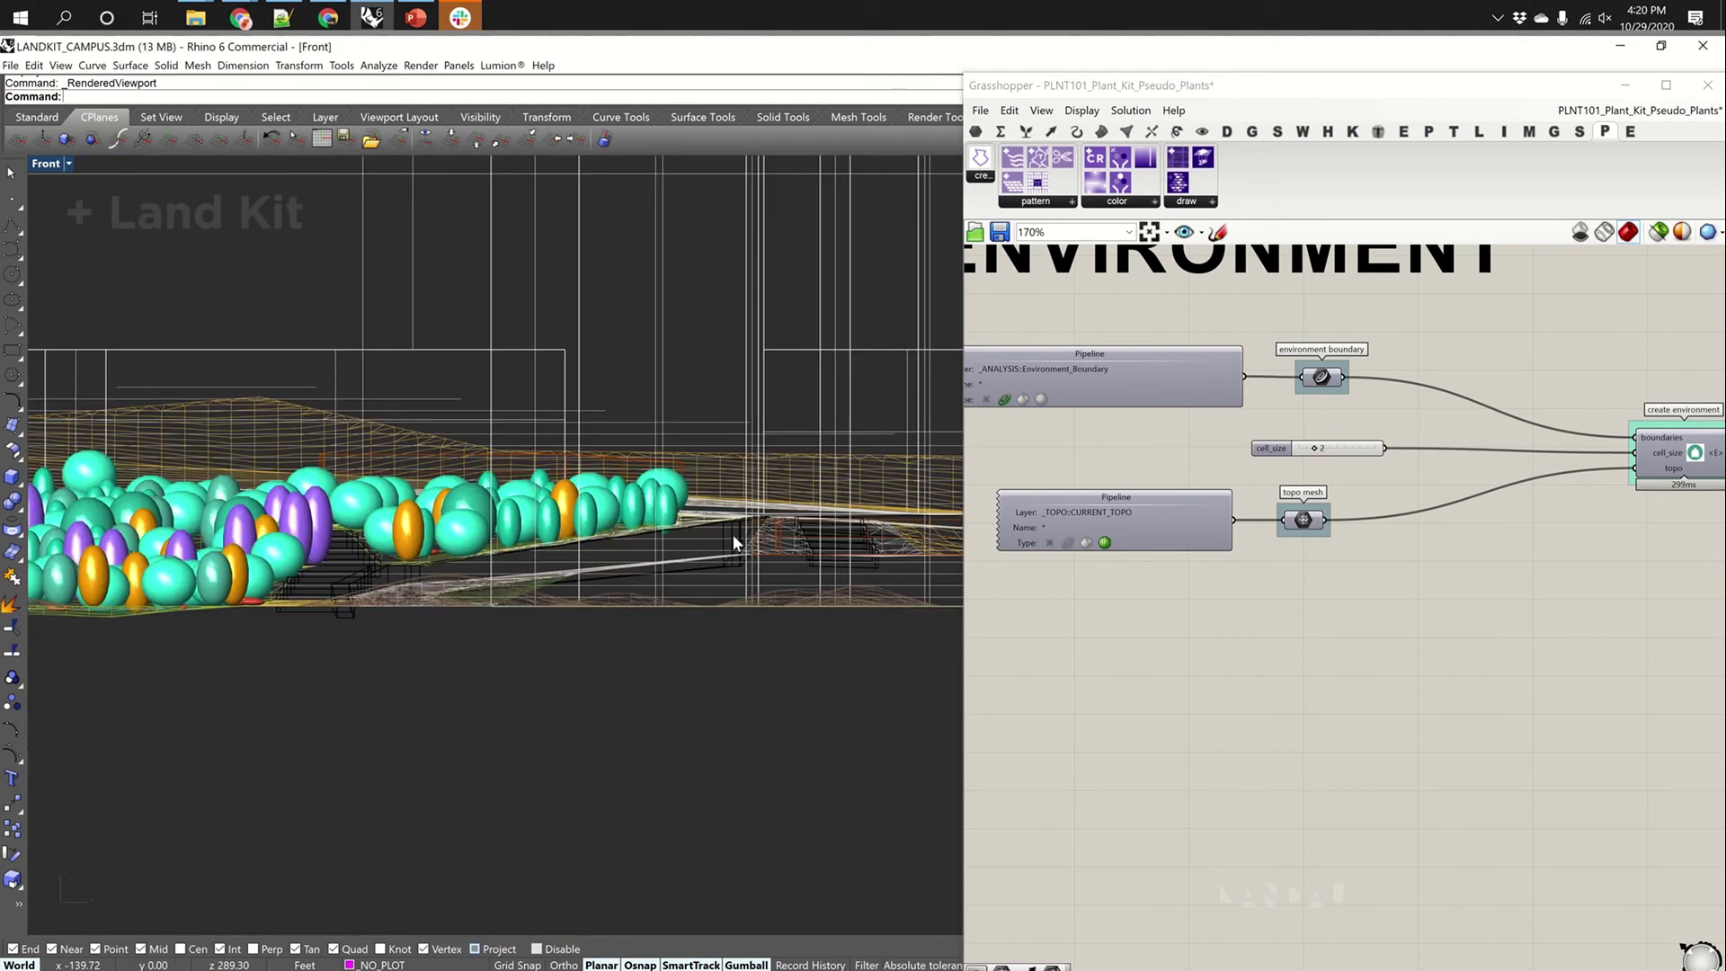
pyautogui.hotkey('ctrl', 'F1')
pyautogui.scroll(-6, 732, 534)
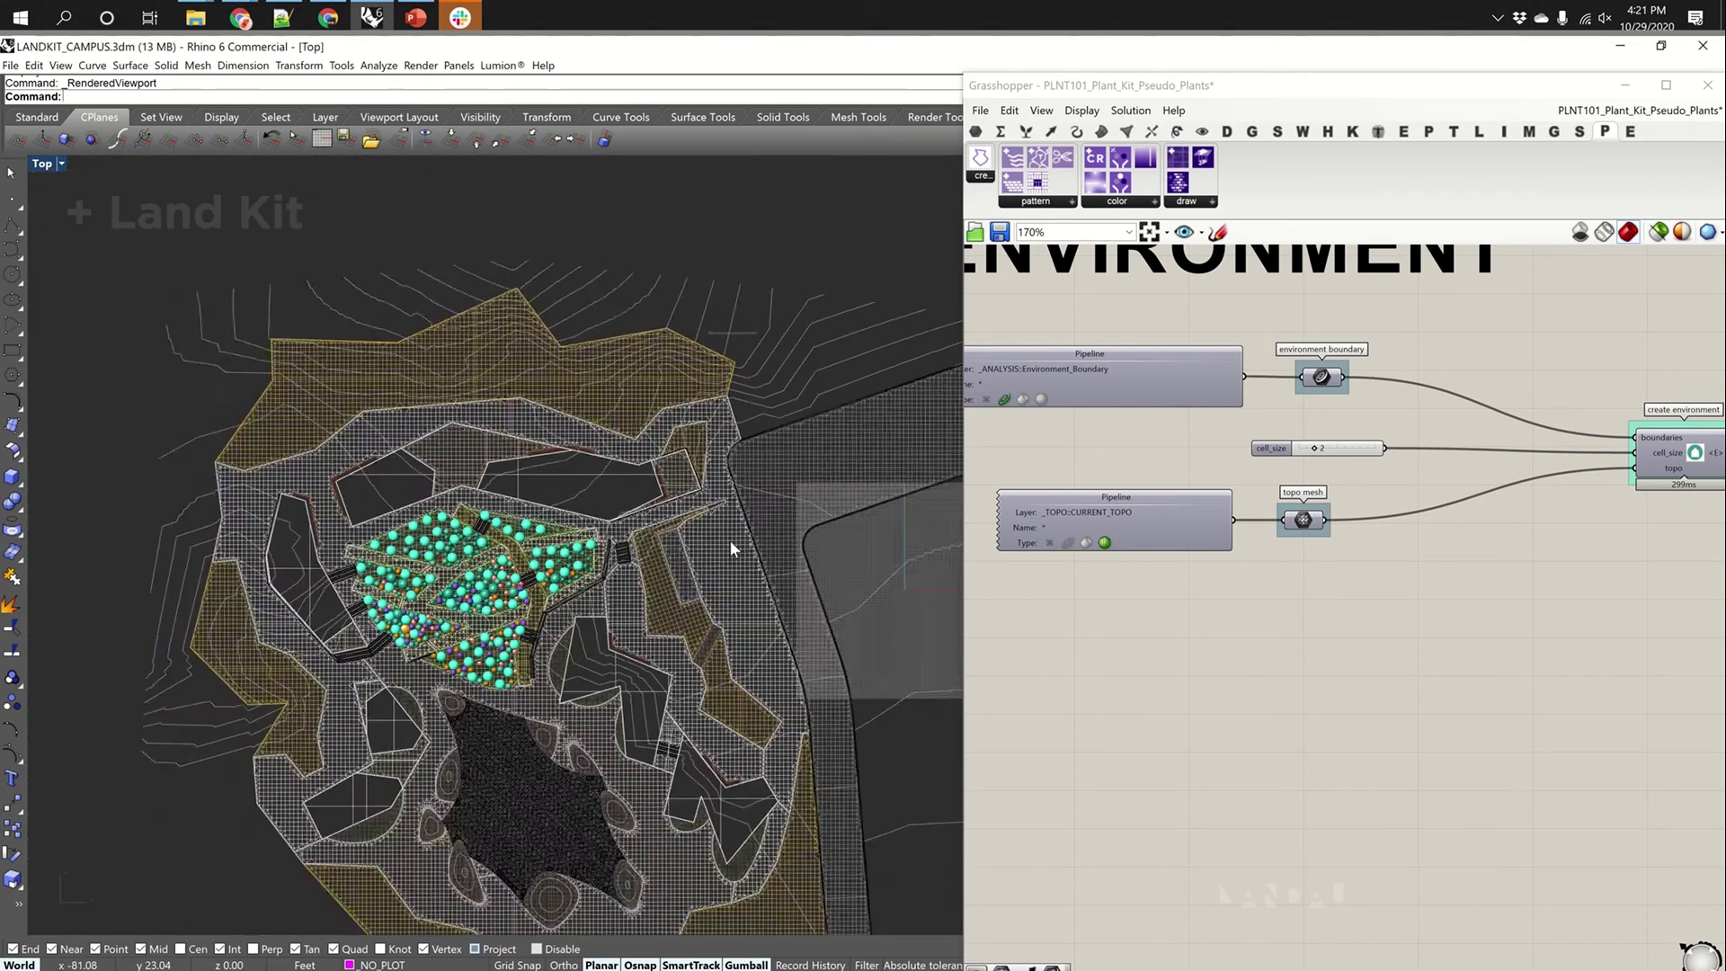
# Select environment boundary and frame the site plan between the elevation and slope maps
pyautogui.click(1322, 377)
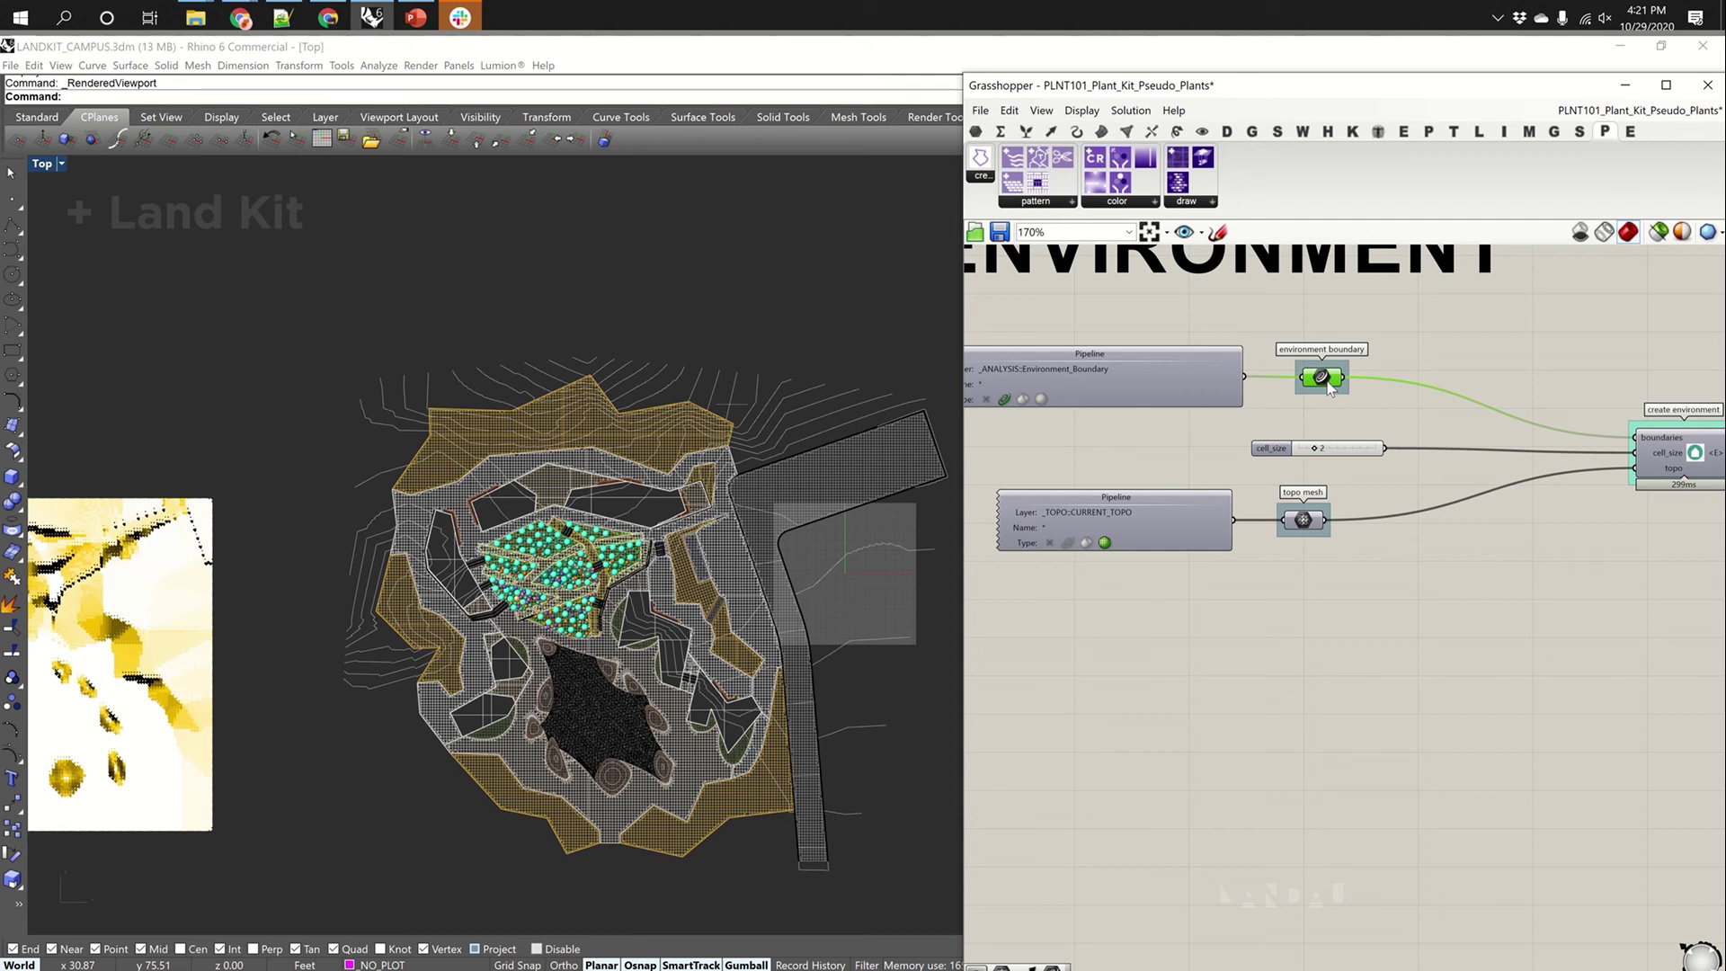
pyautogui.scroll(2, 489, 877)
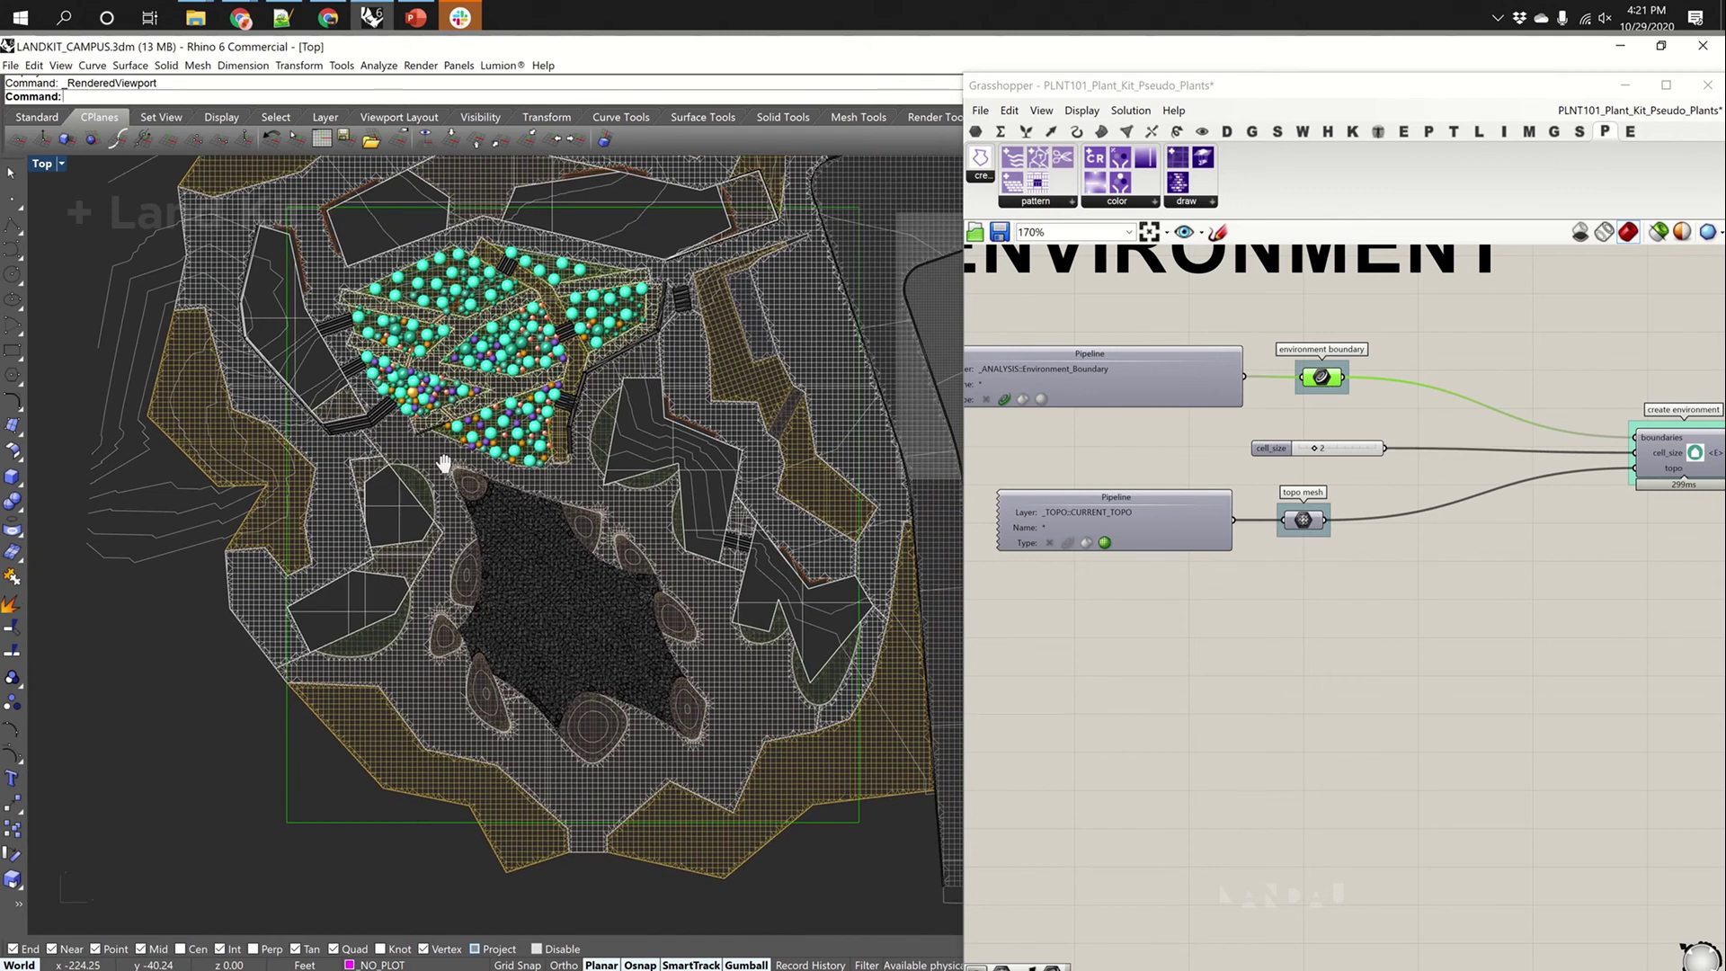
pyautogui.scroll(2, 427, 876)
pyautogui.scroll(-1, 662, 791)
pyautogui.scroll(-2, 663, 792)
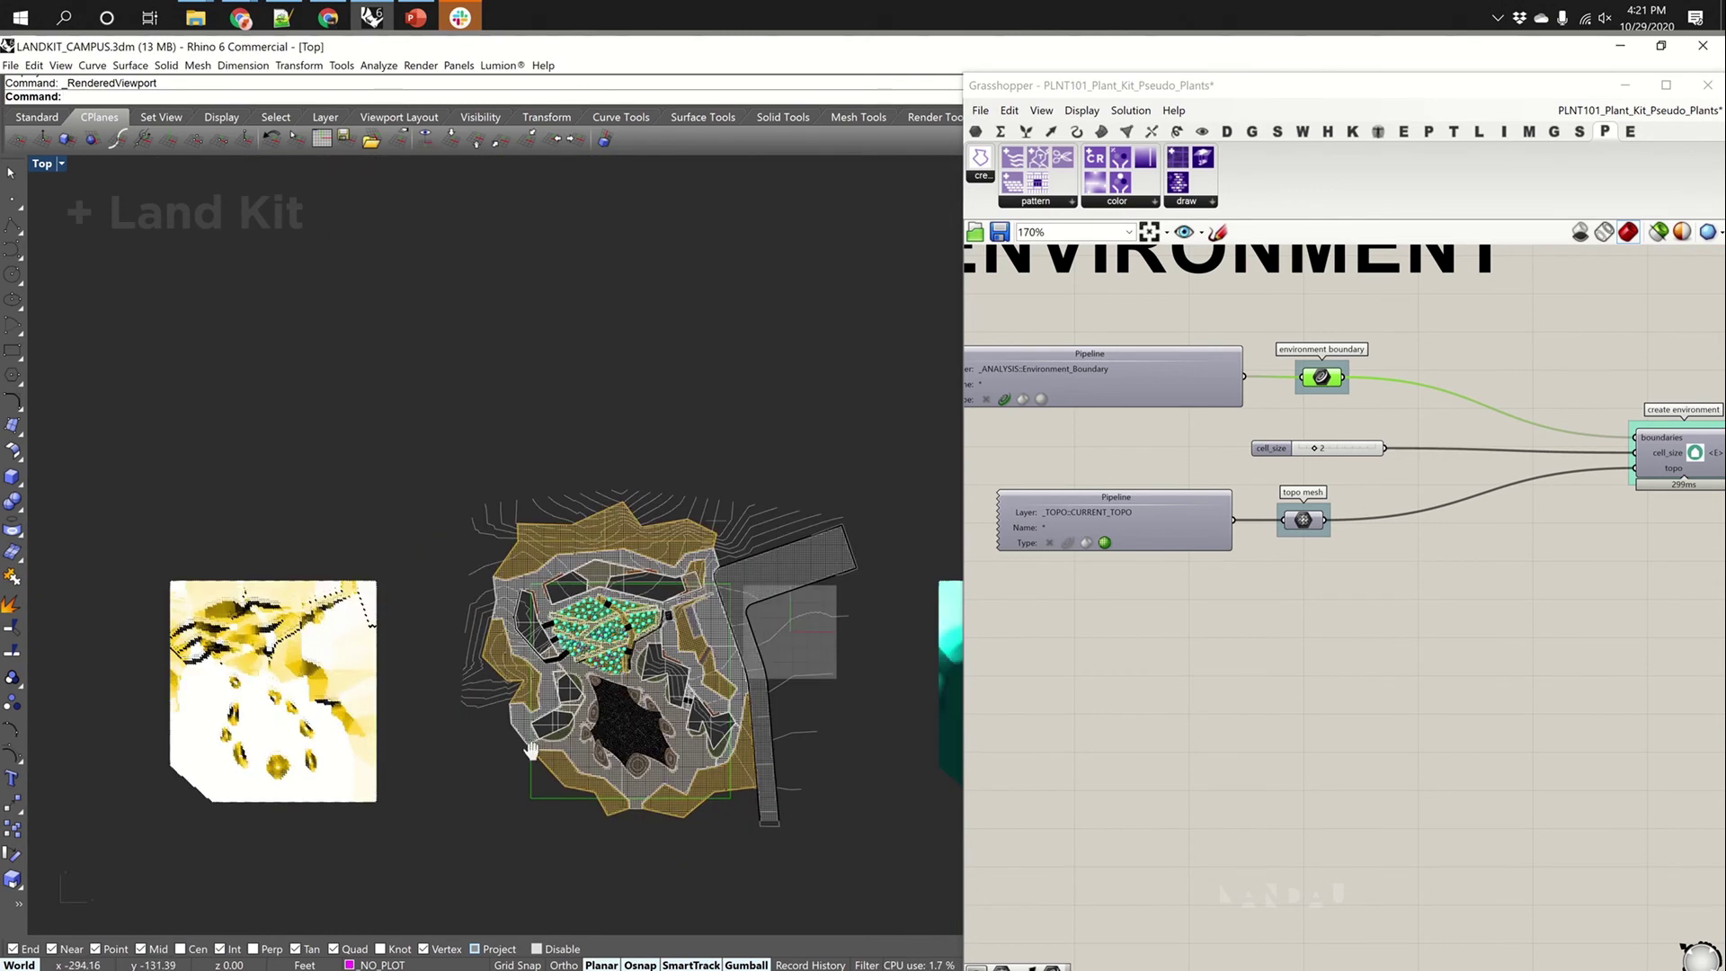
pyautogui.moveTo(1459, 472); pyautogui.dragTo(1199, 469, button='right')
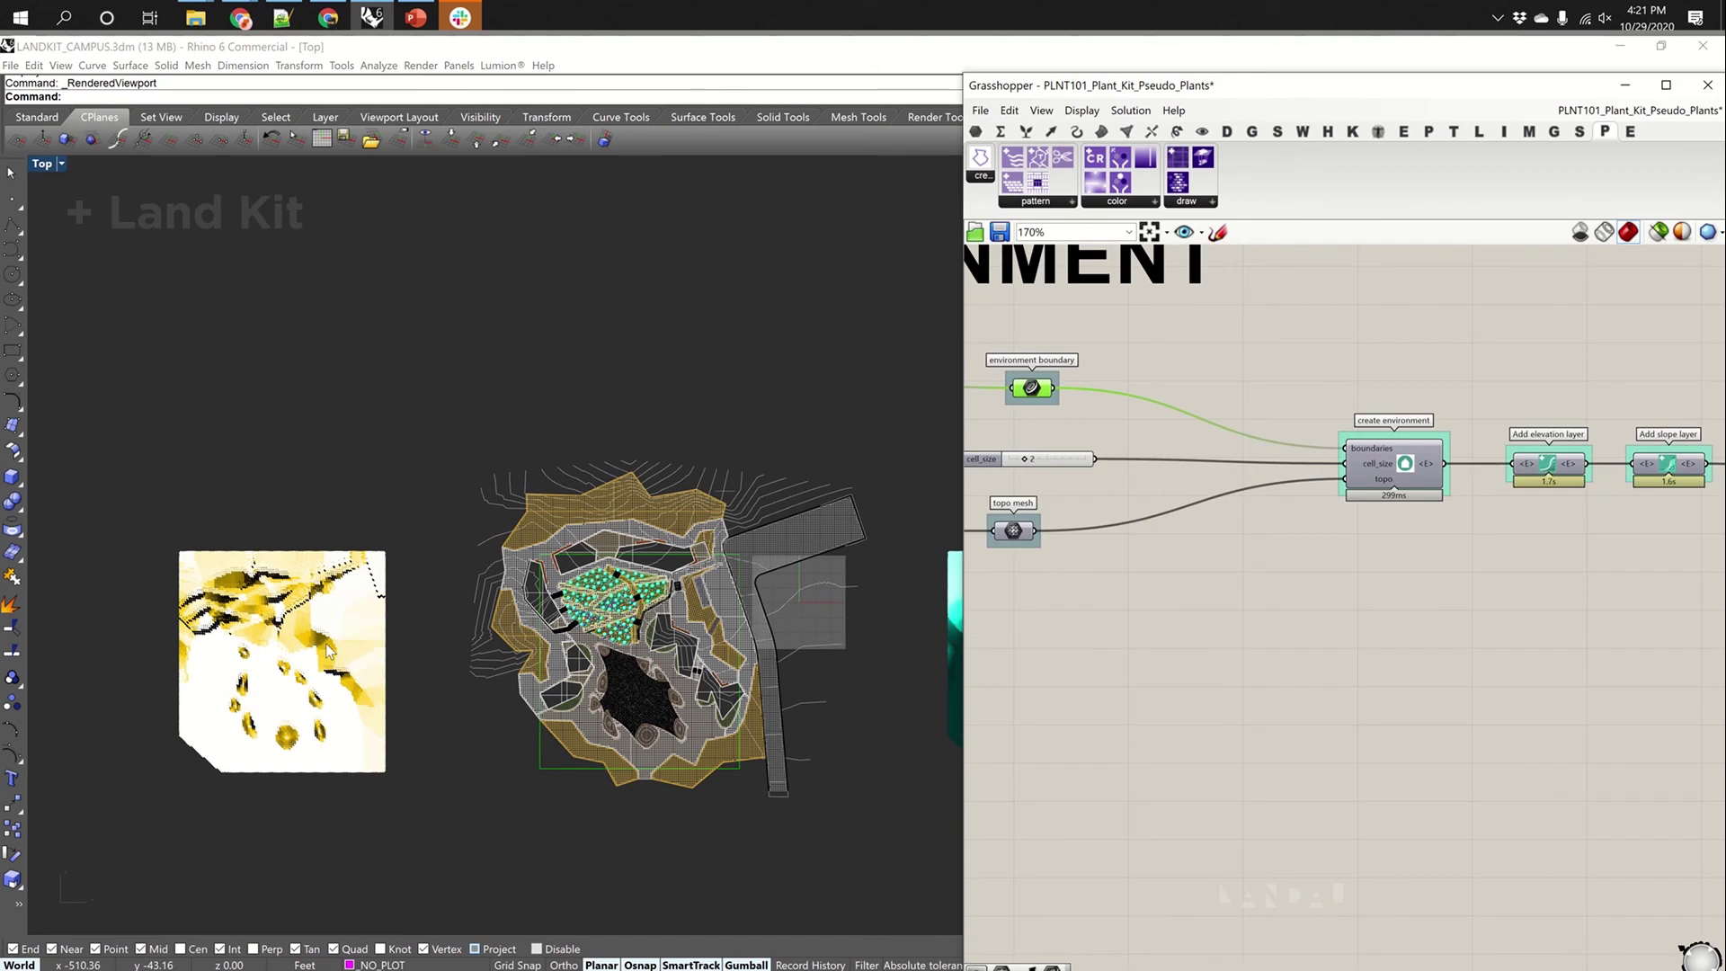
pyautogui.moveTo(670, 634); pyautogui.dragTo(526, 588, button='right')
pyautogui.scroll(-2, 526, 589)
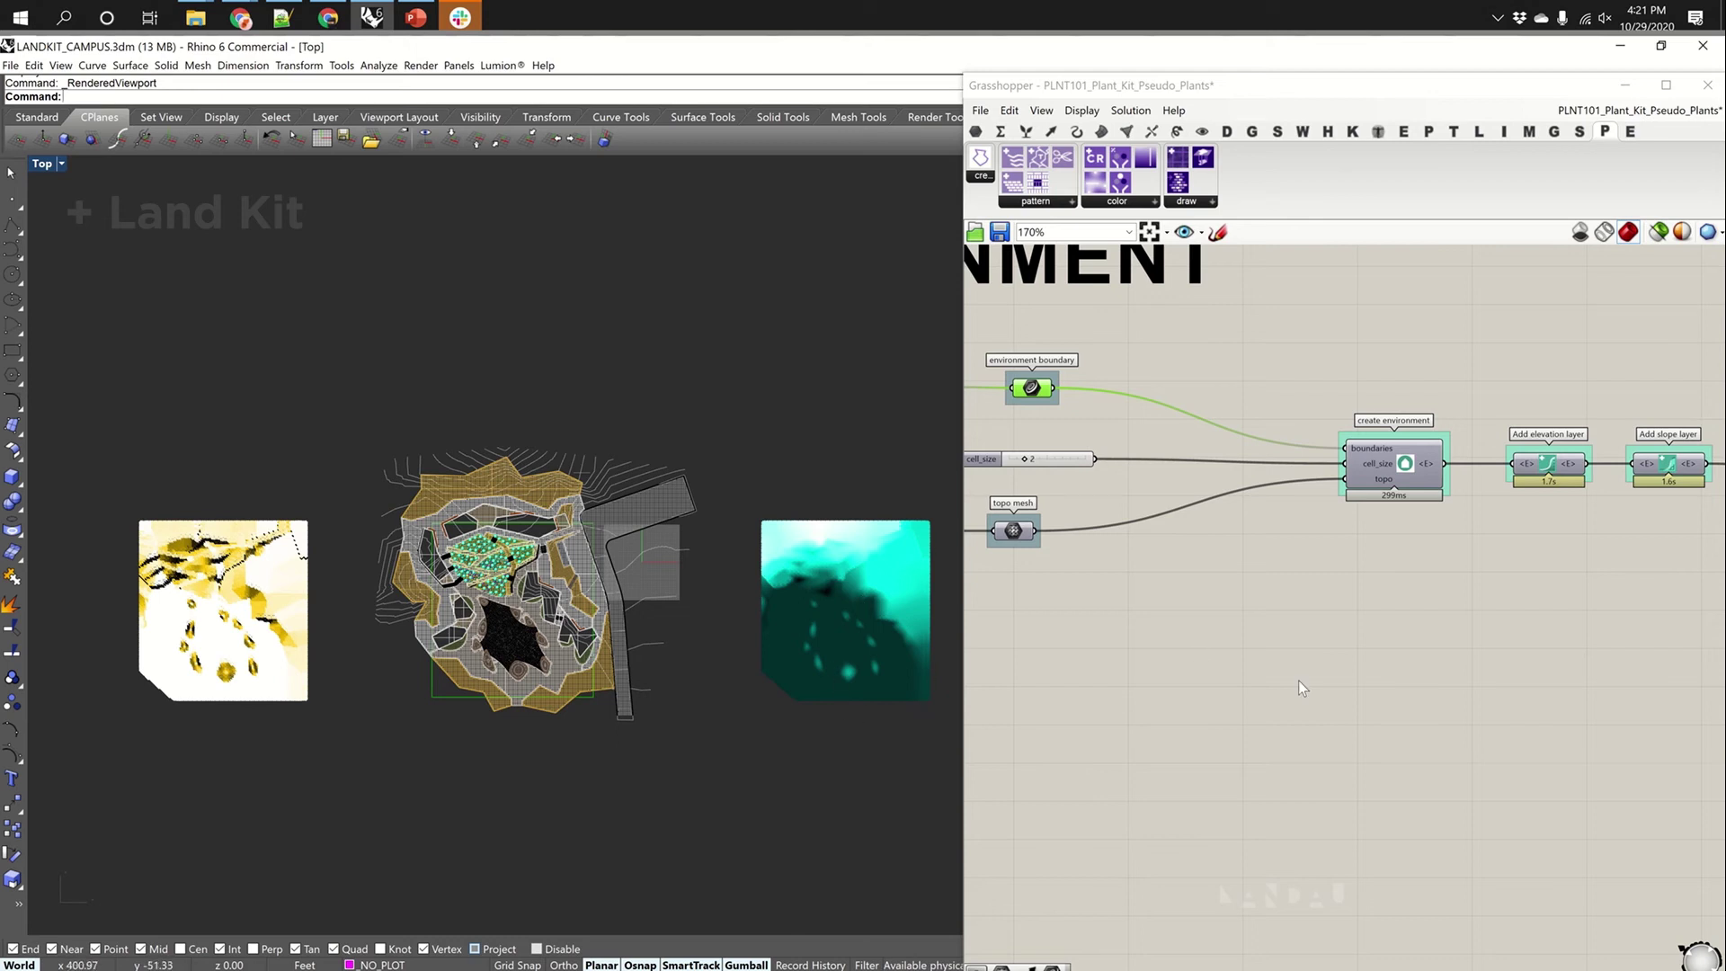
# Zoom in on create environment and inspect its boundary and topo mesh inputs
pyautogui.moveTo(1298, 679); pyautogui.dragTo(1277, 559, button='right')
pyautogui.scroll(2, 1220, 492)
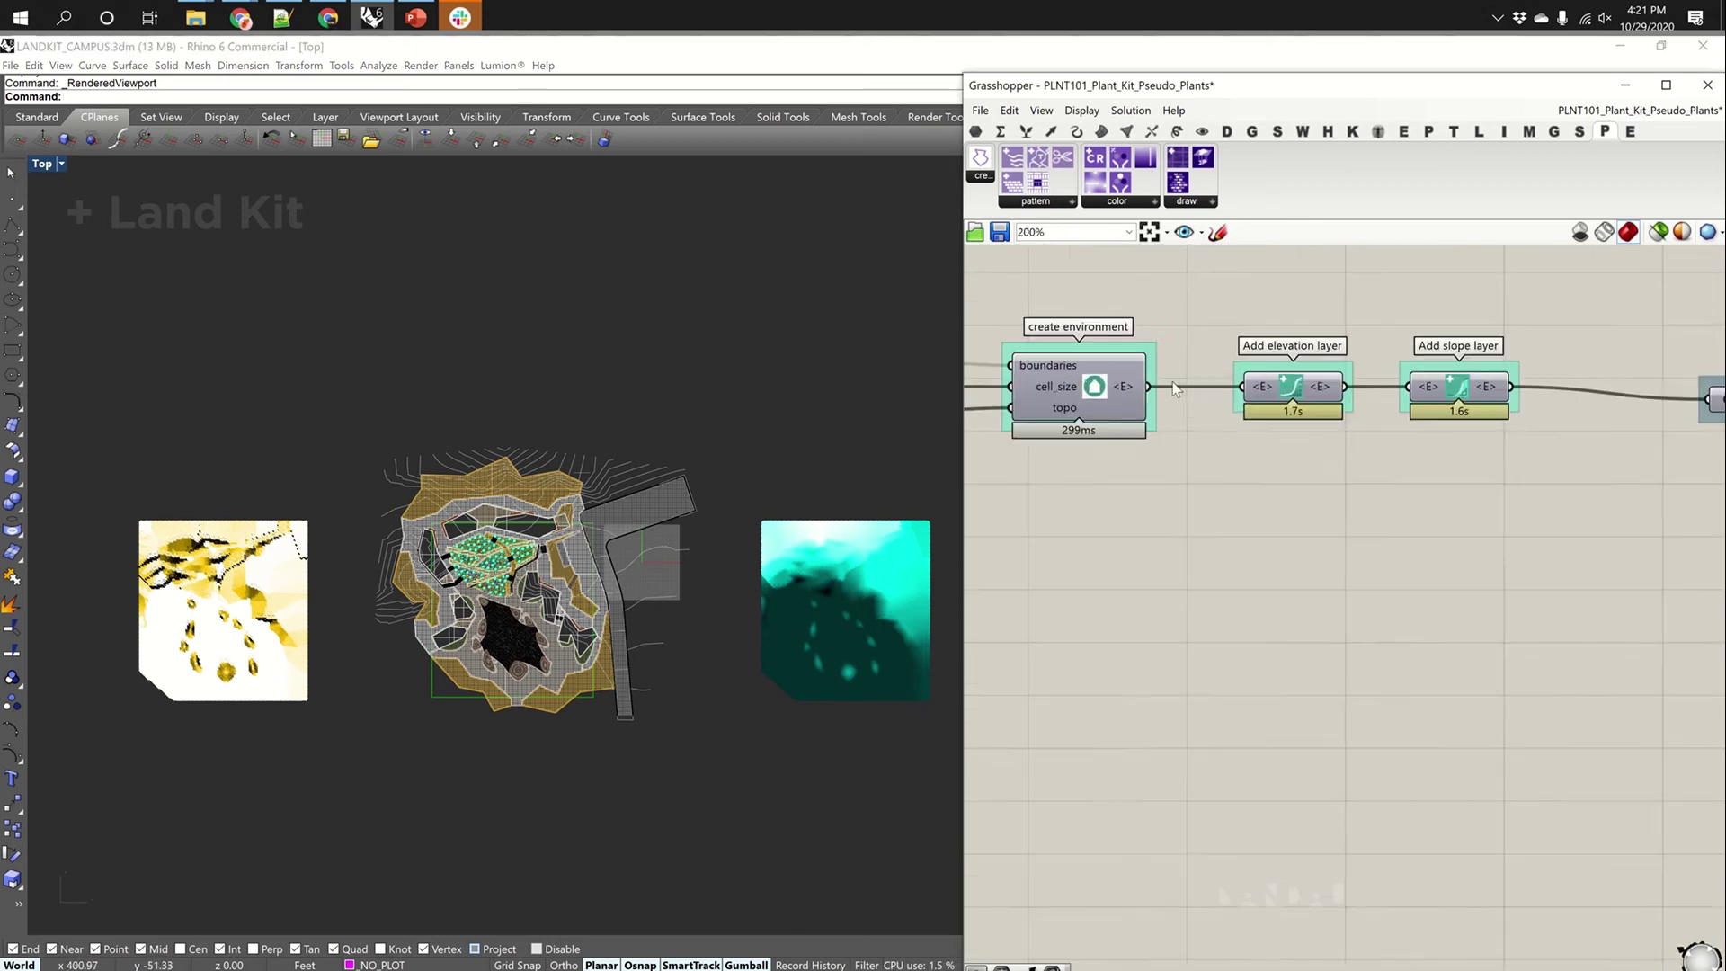
pyautogui.scroll(3, 1169, 432)
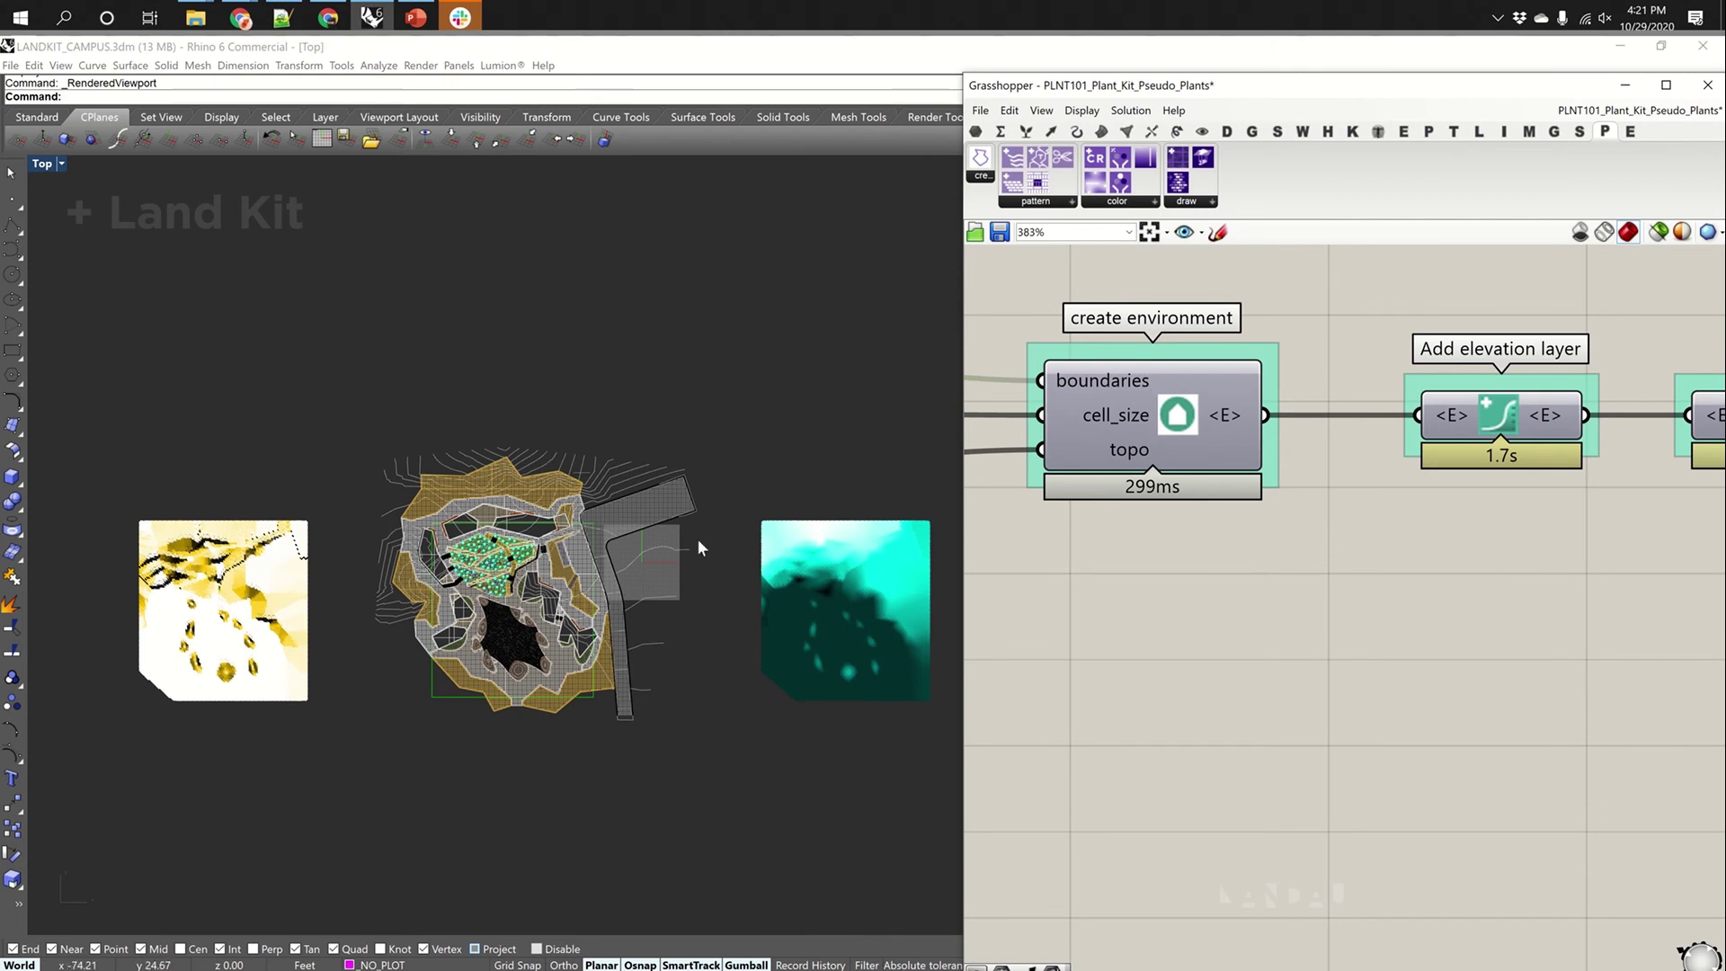
pyautogui.moveTo(1113, 418)
pyautogui.moveTo(1123, 461)
# Pan past the Add elevation and Add slope layers to the Environment parameter
pyautogui.moveTo(1211, 430); pyautogui.dragTo(1104, 436, button='right')
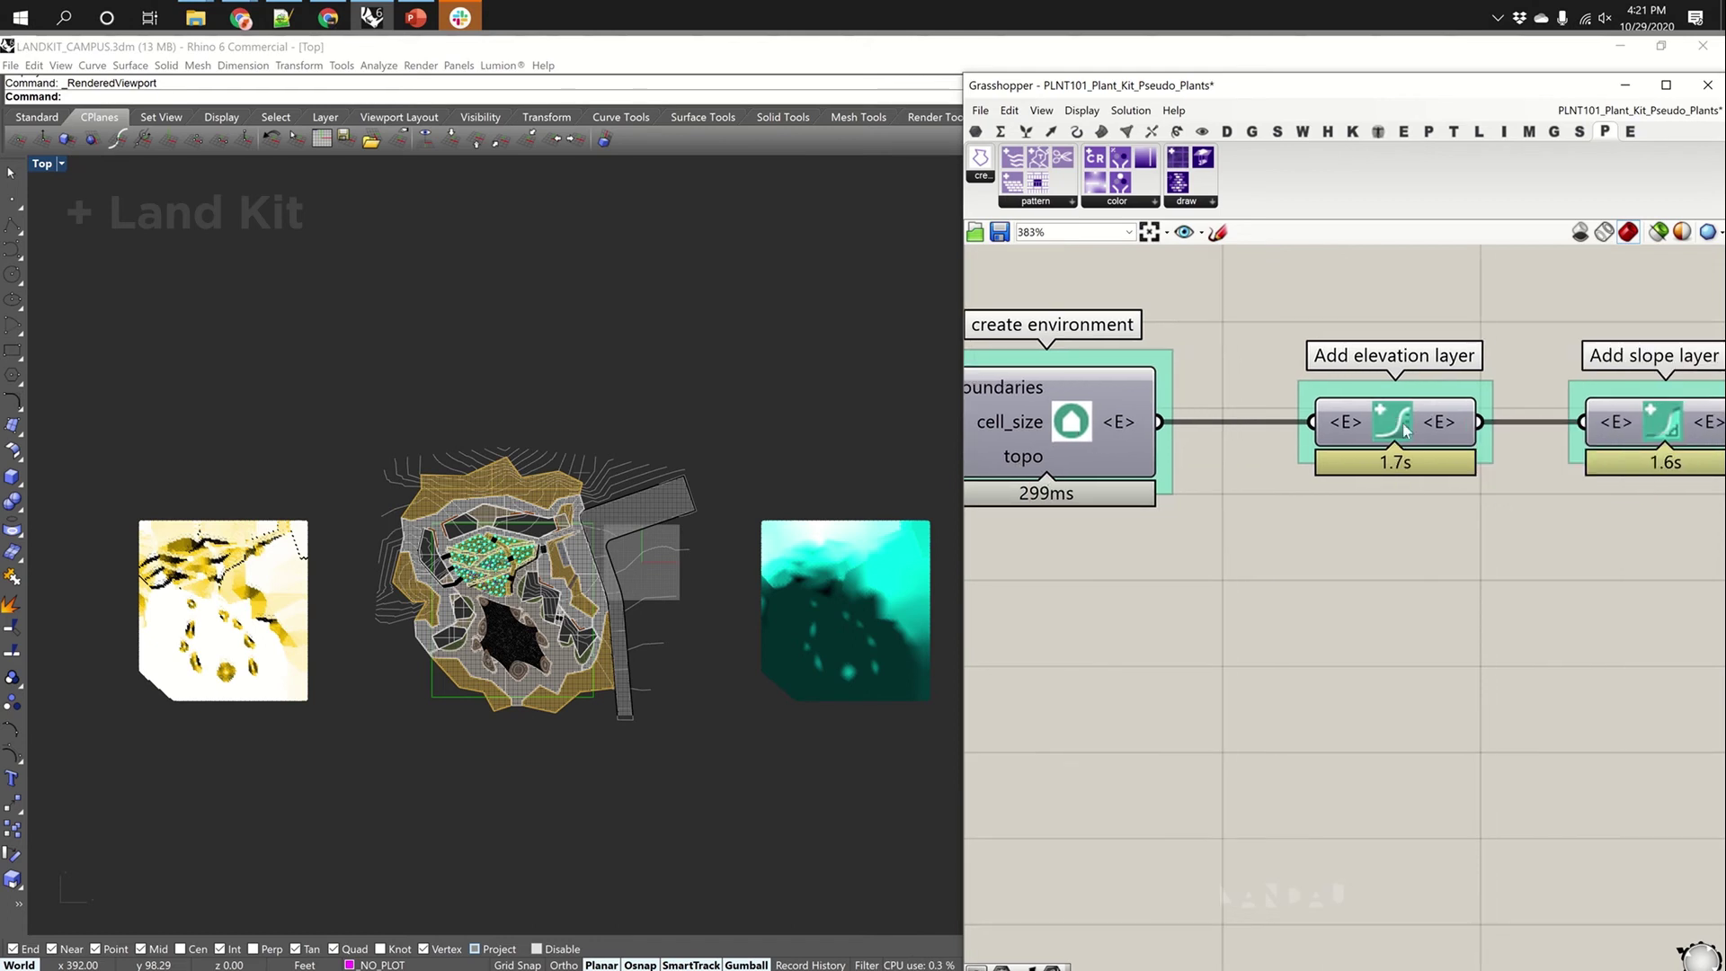
pyautogui.moveTo(1410, 419); pyautogui.dragTo(1428, 420)
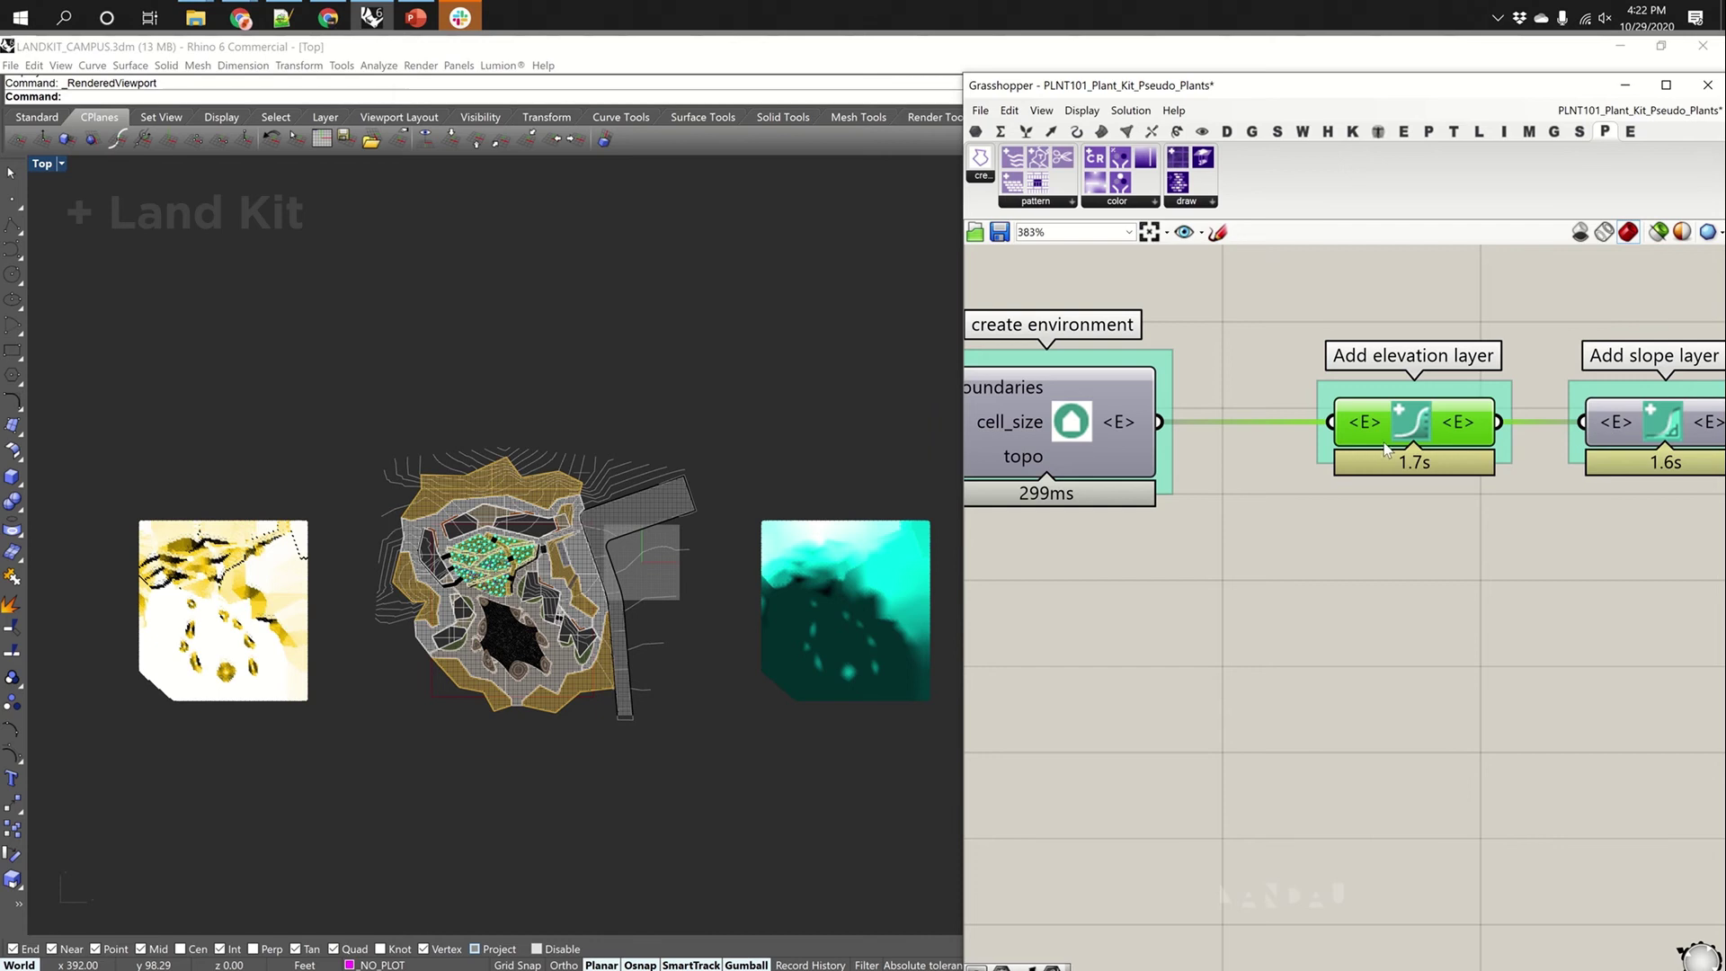
pyautogui.moveTo(1598, 420); pyautogui.dragTo(1203, 466, button='right')
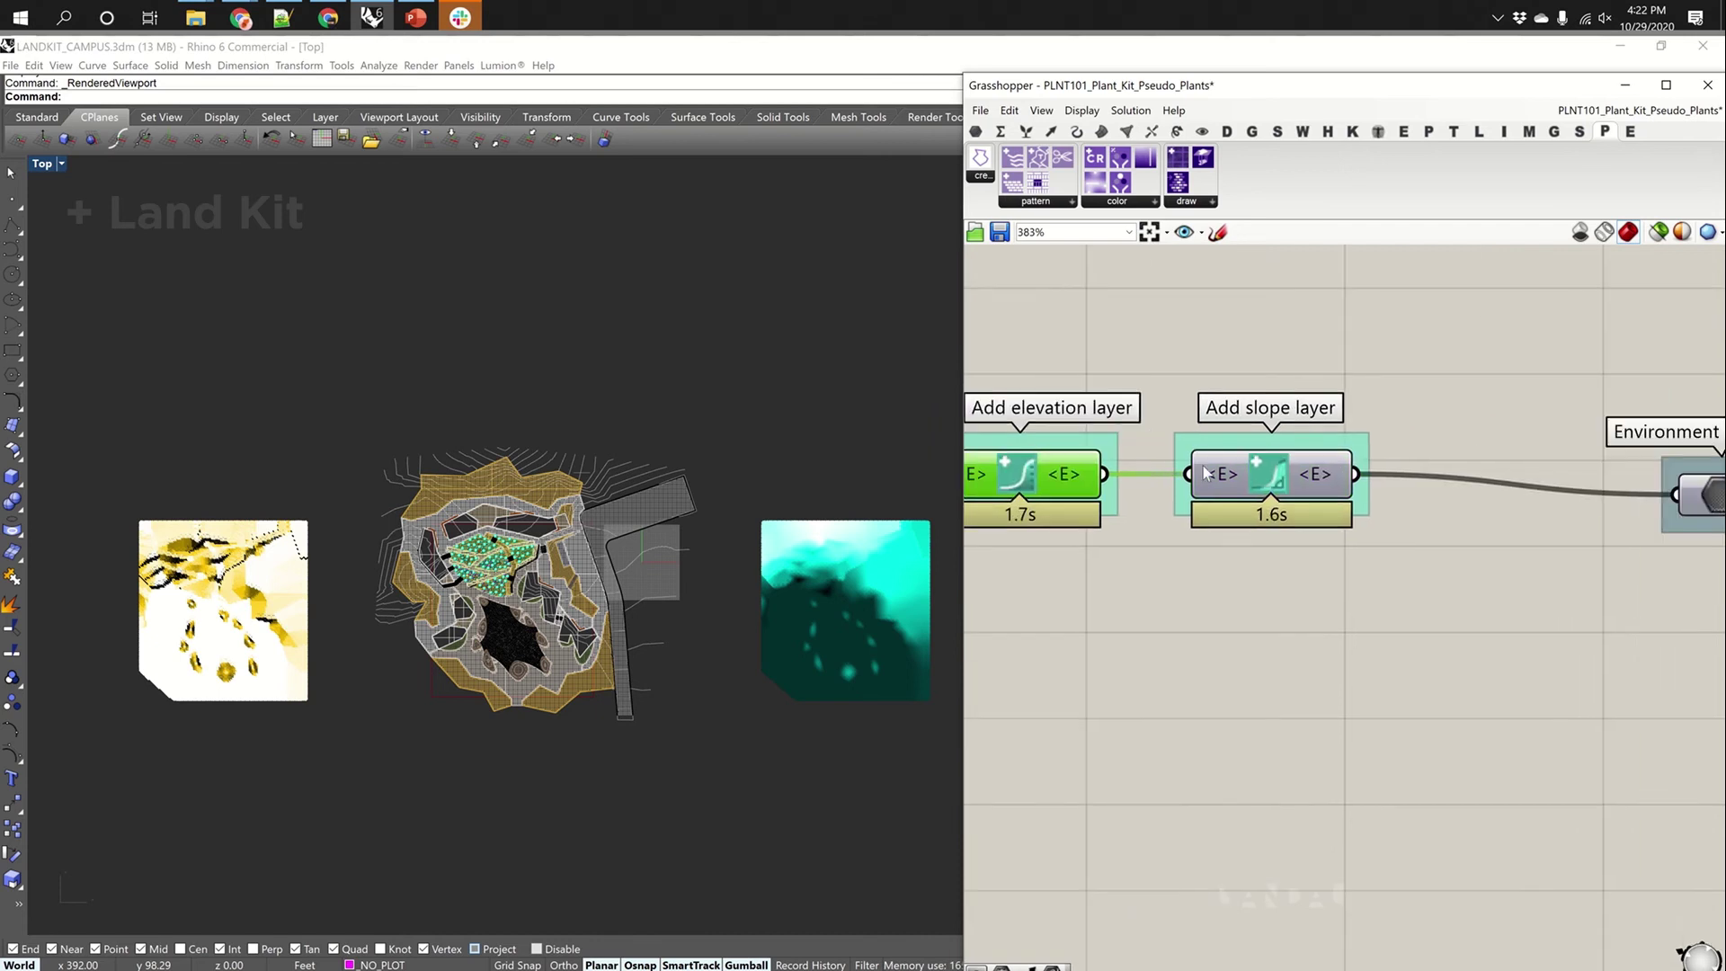
pyautogui.moveTo(1497, 470); pyautogui.dragTo(1271, 453, button='right')
pyautogui.click(1479, 478)
pyautogui.moveTo(1268, 538); pyautogui.dragTo(1379, 477, button='right')
pyautogui.scroll(-6, 1566, 430)
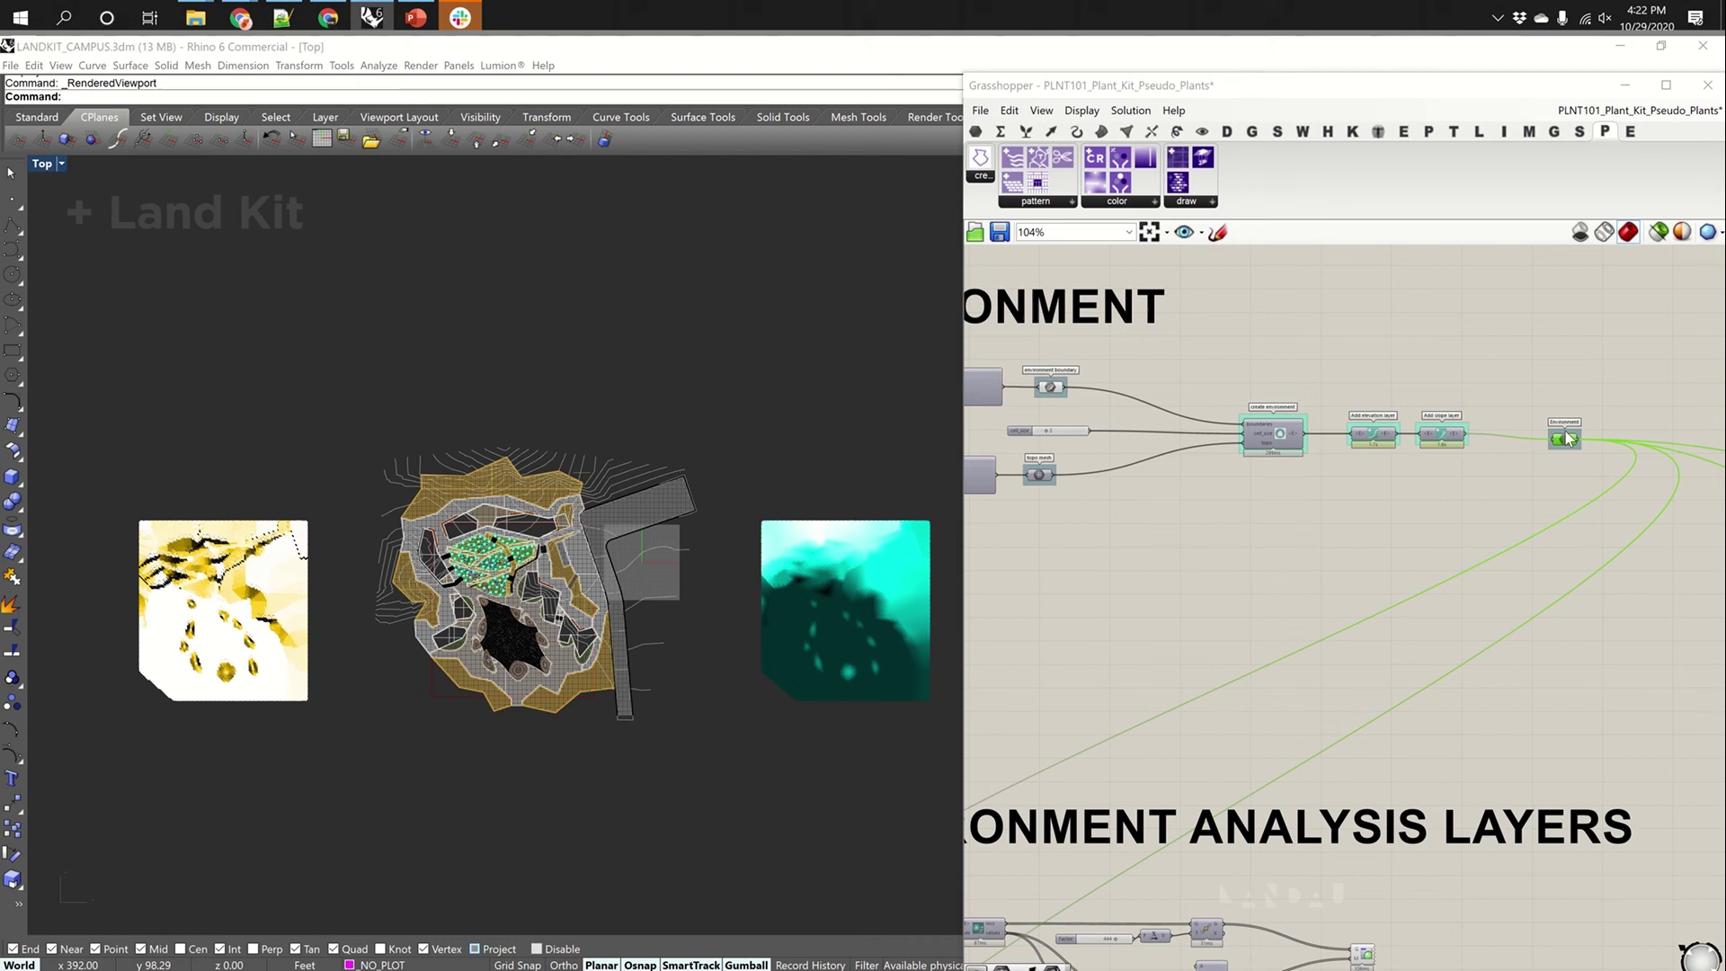
pyautogui.scroll(4, 1406, 520)
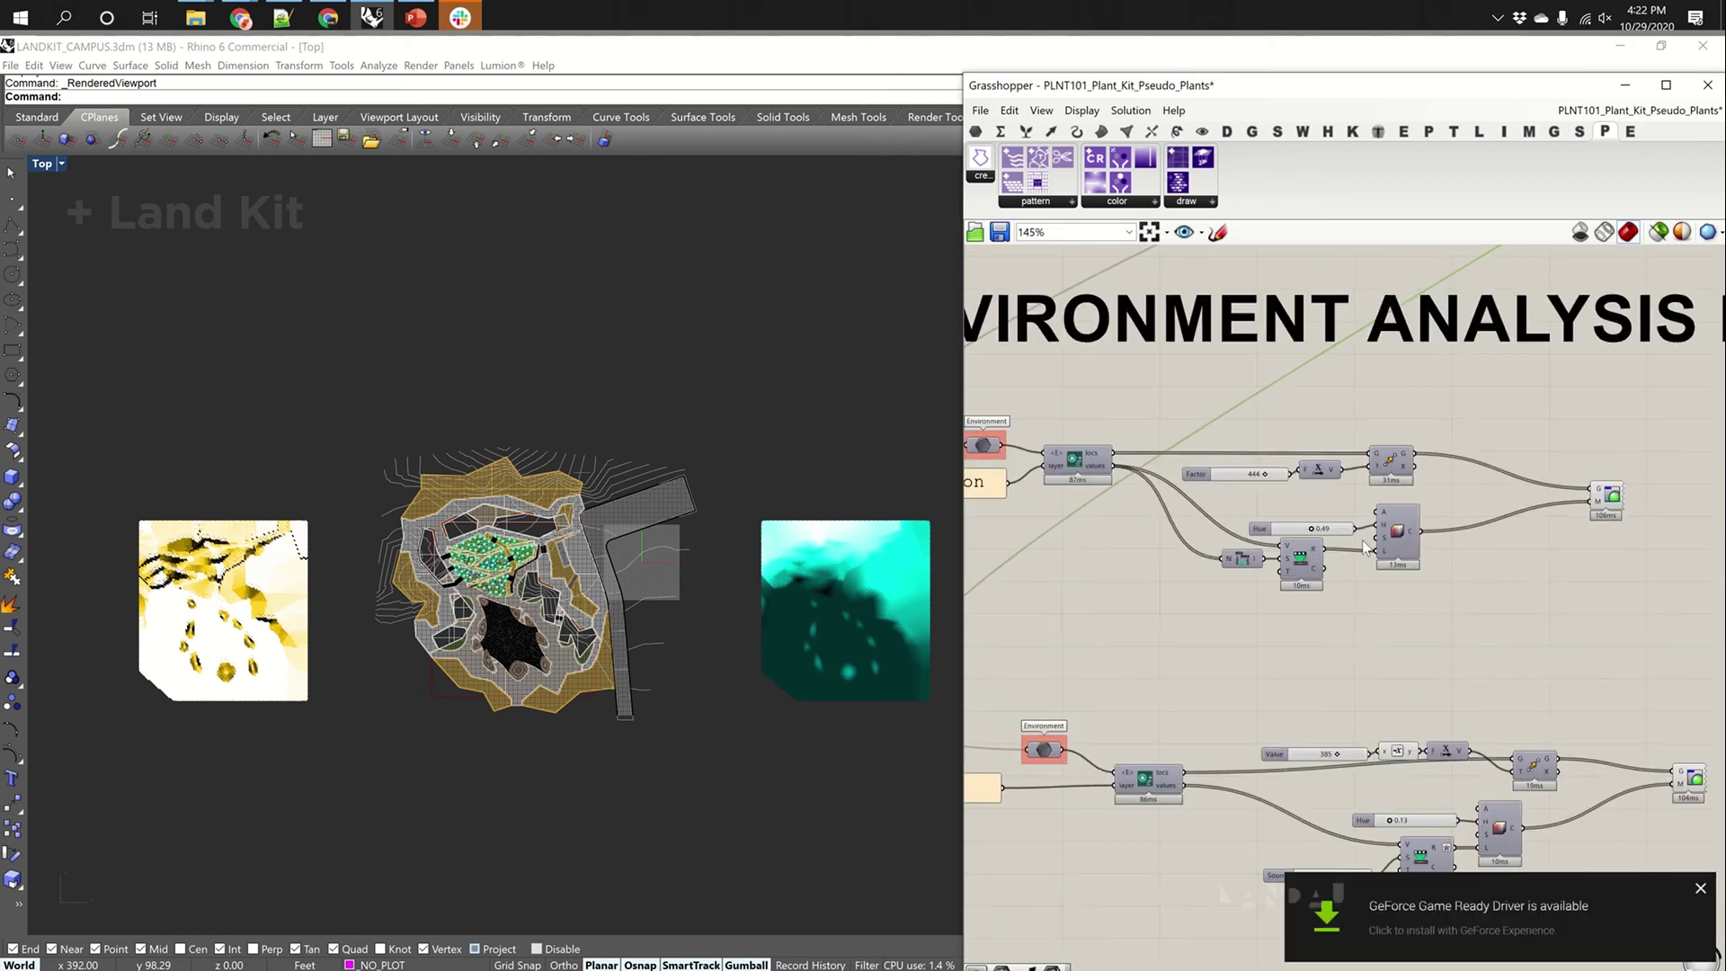
pyautogui.click(1607, 496)
pyautogui.click(1599, 537)
pyautogui.scroll(3, 1097, 464)
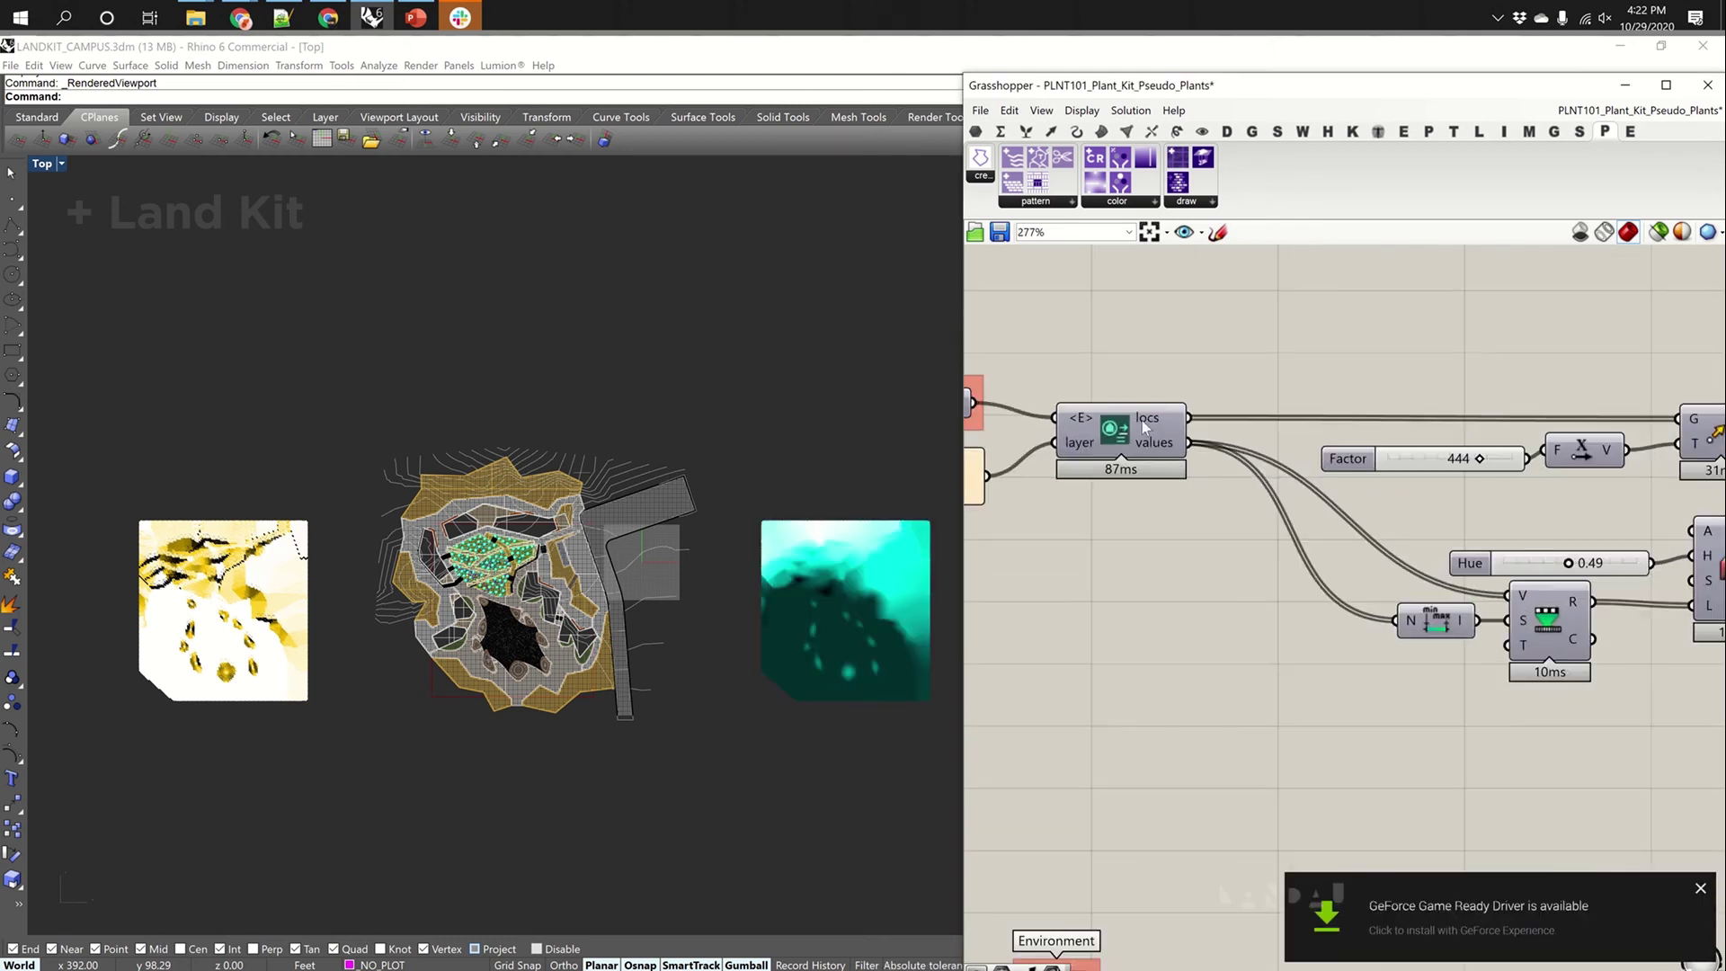
pyautogui.moveTo(1433, 498); pyautogui.dragTo(1308, 489, button='right')
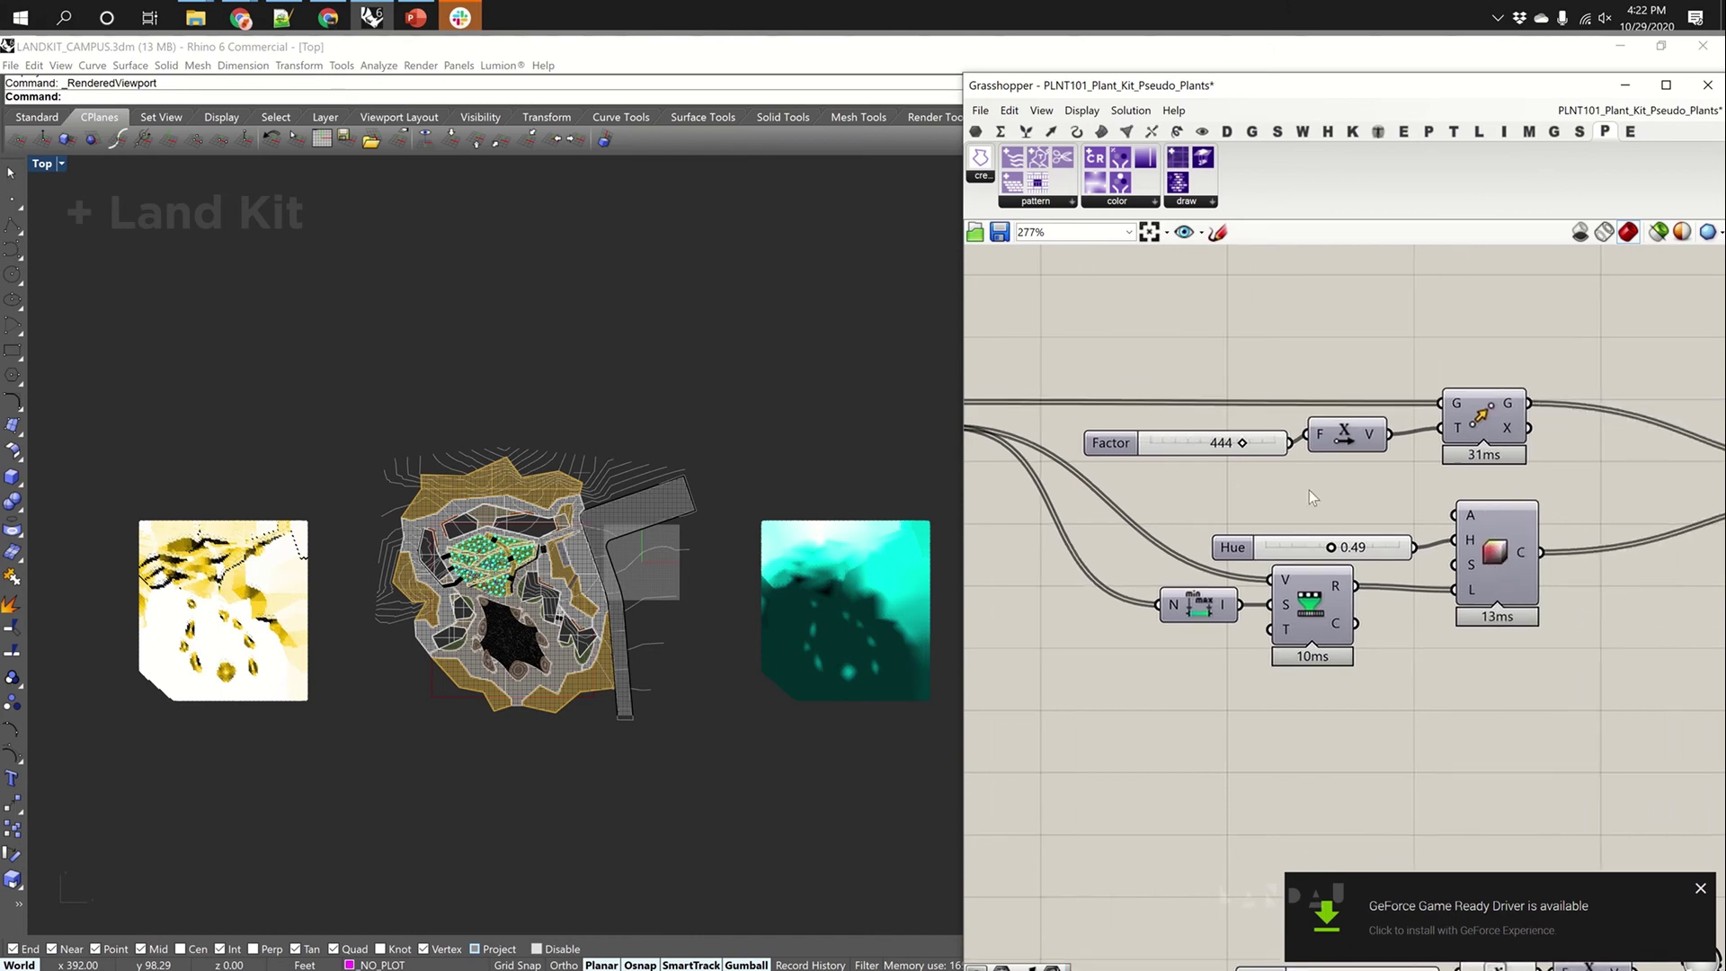
pyautogui.scroll(-1, 1278, 546)
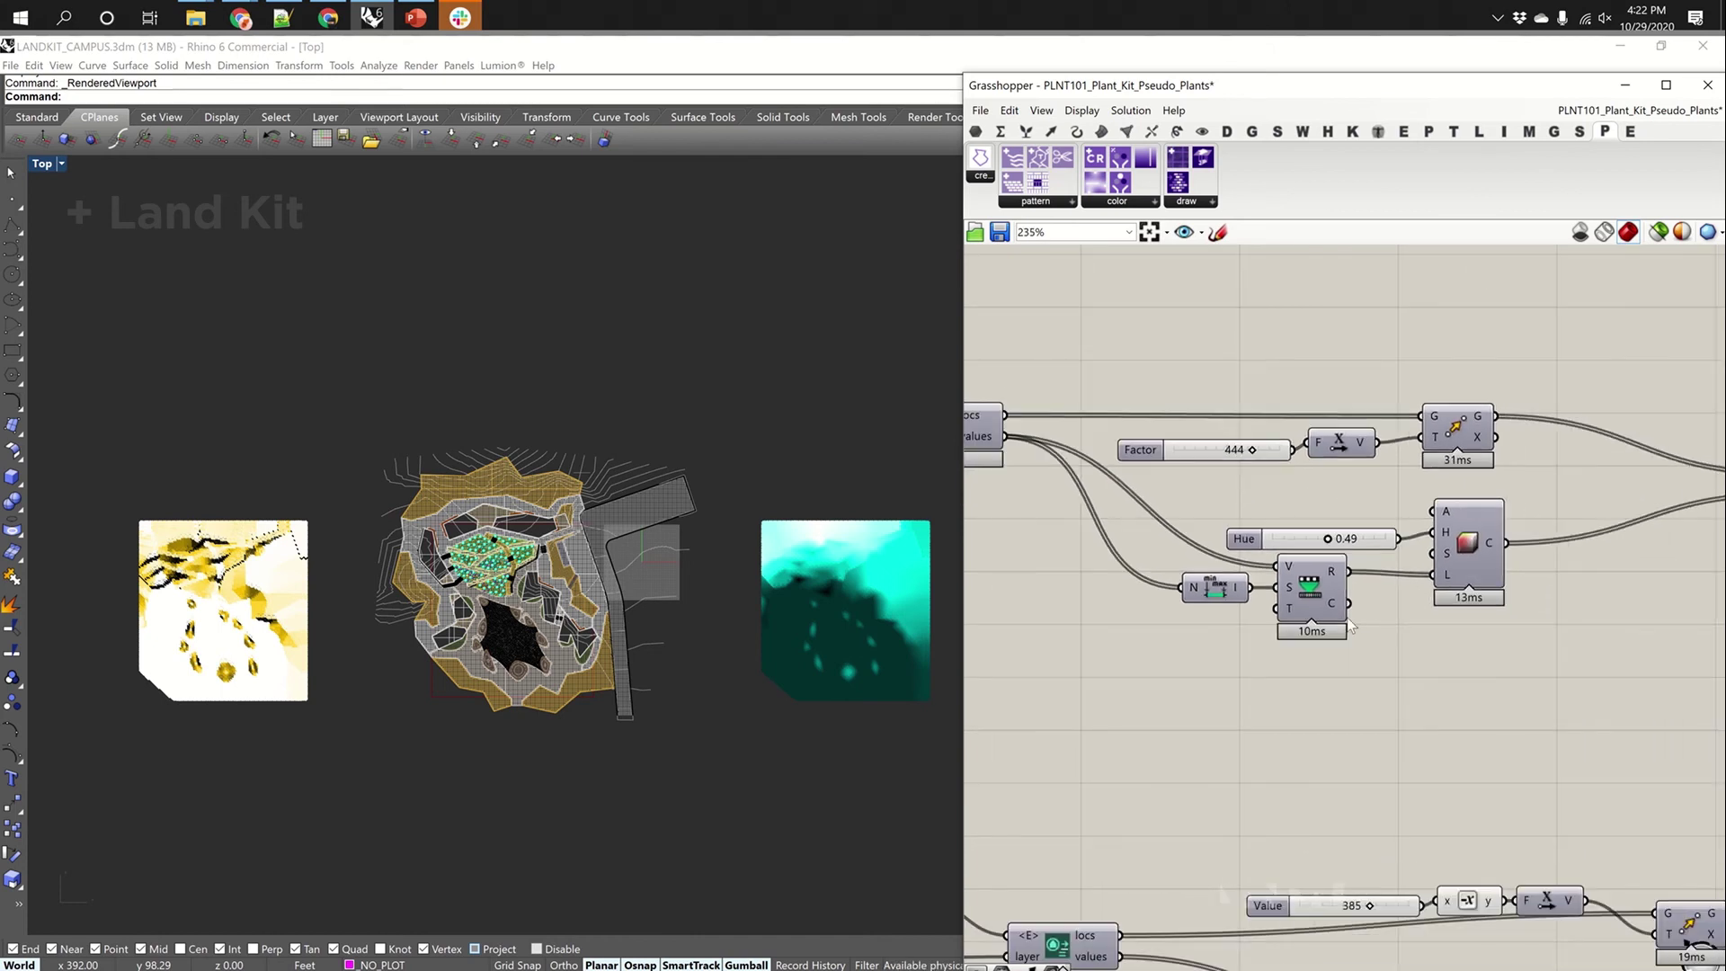
pyautogui.moveTo(1554, 554); pyautogui.dragTo(1392, 552, button='right')
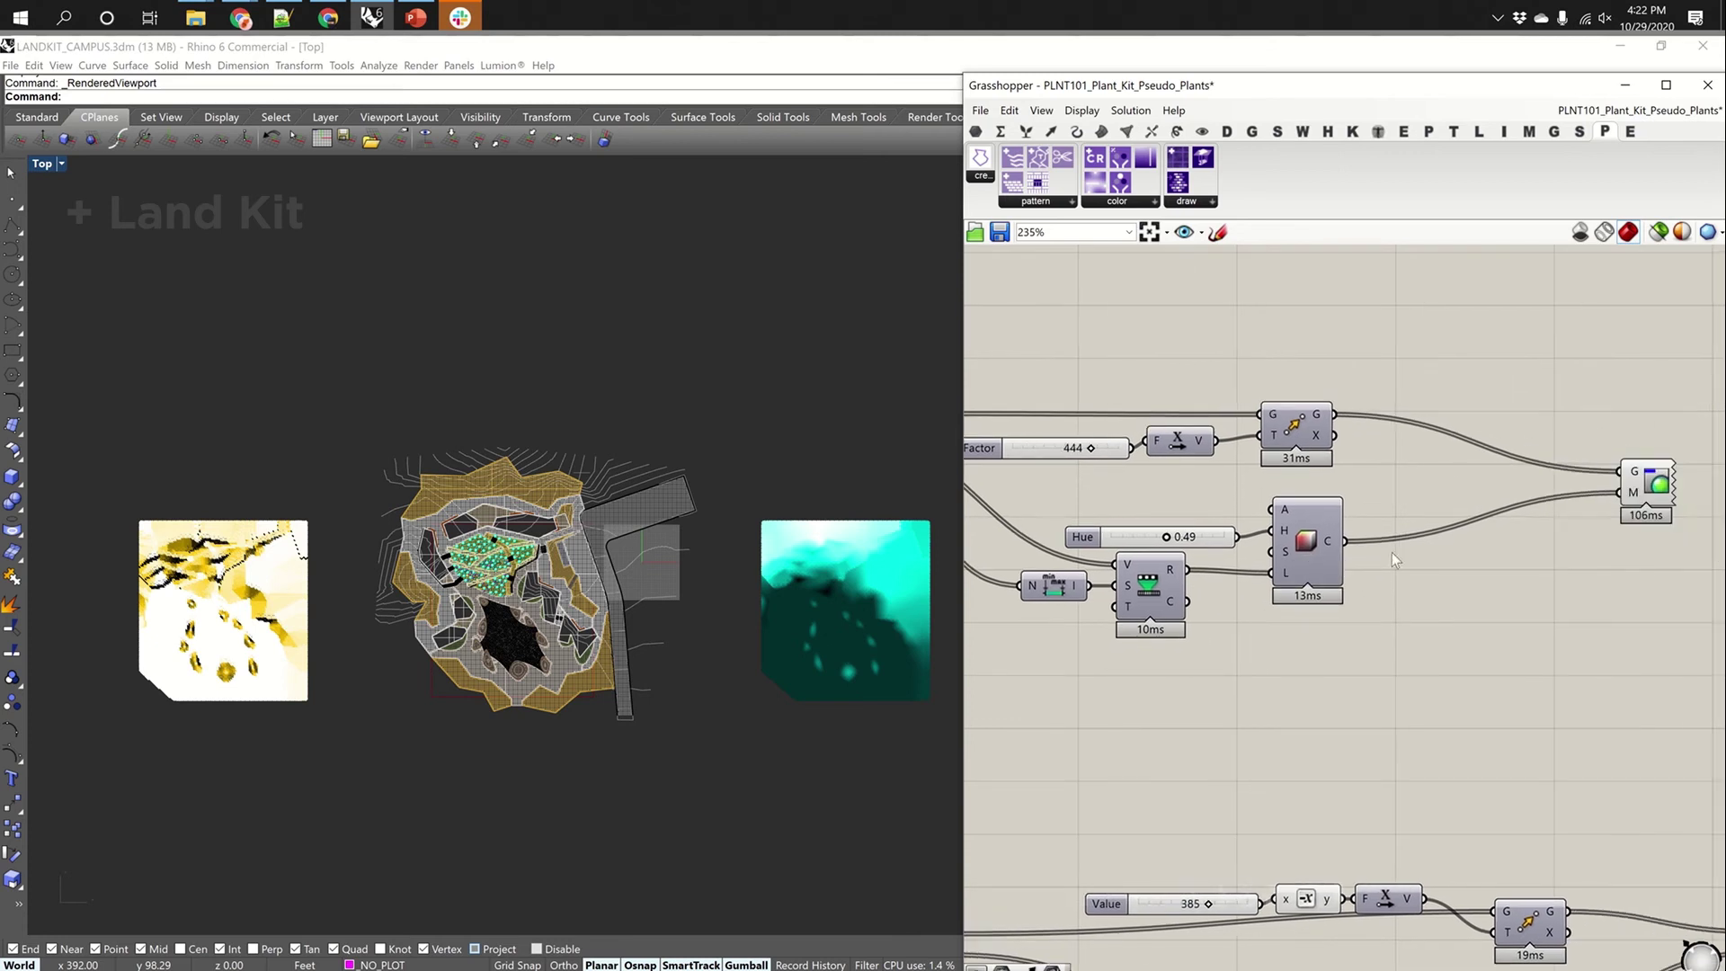
pyautogui.moveTo(1634, 490)
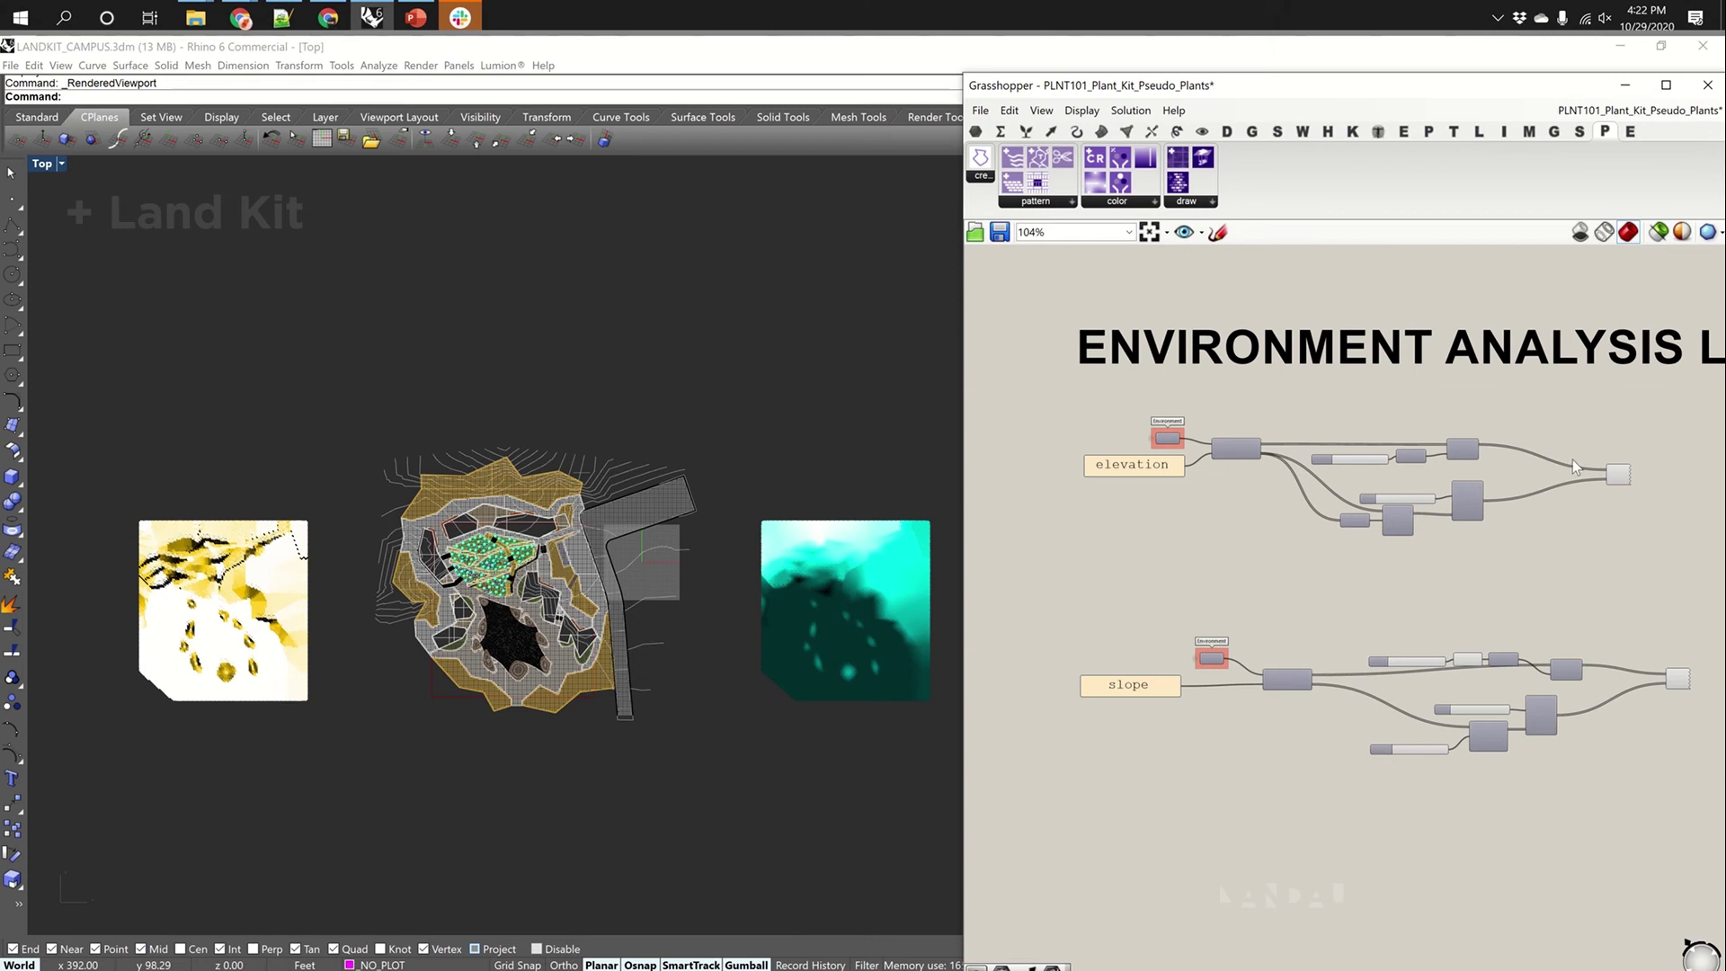
pyautogui.scroll(3, 1573, 465)
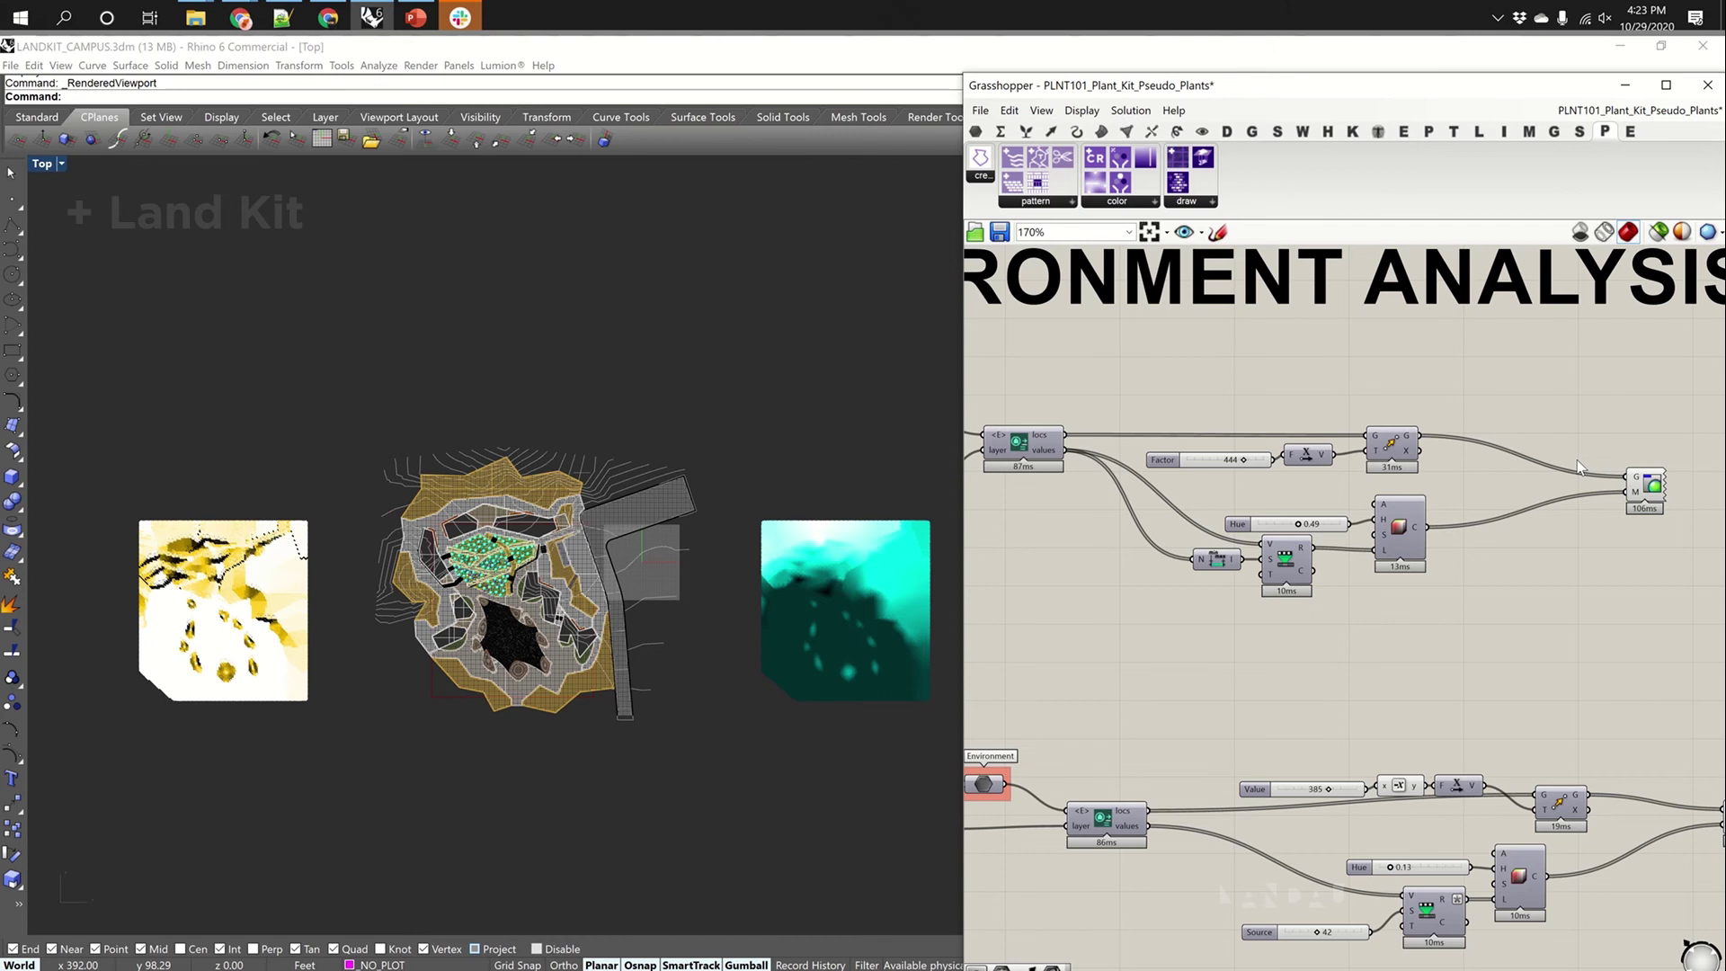
# Show the Land Kit tab and list its analysis layer components from the panel dropdown
pyautogui.scroll(-6, 1645, 478)
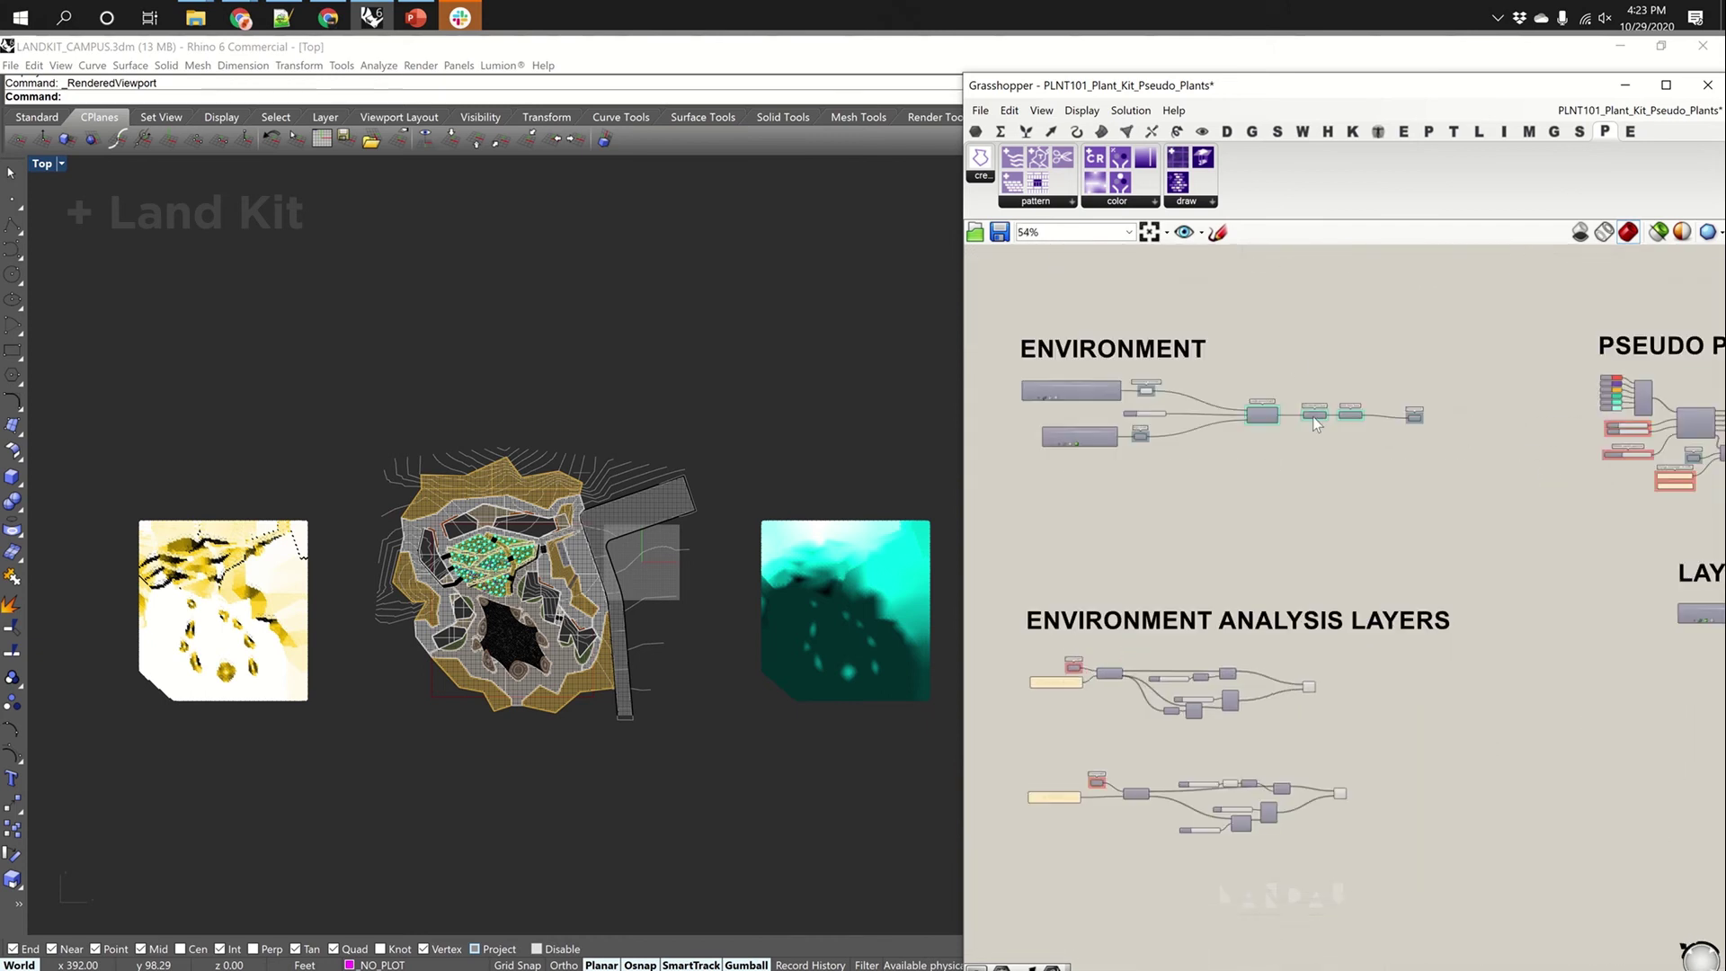
pyautogui.scroll(6, 1313, 417)
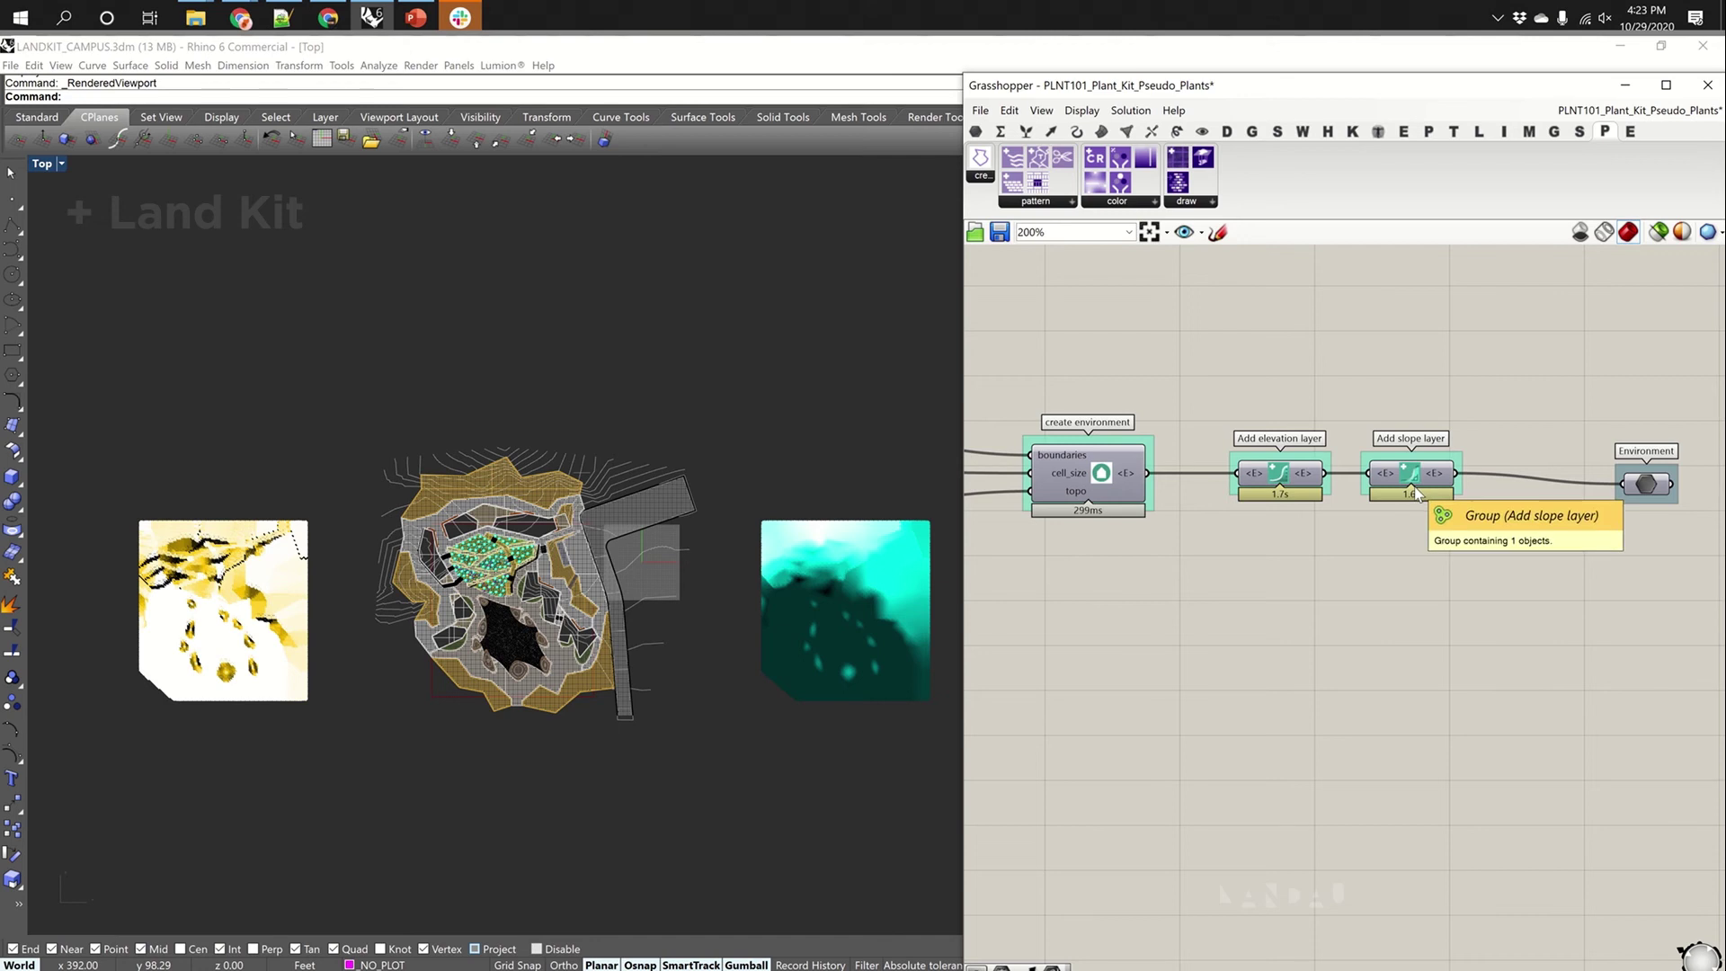
pyautogui.click(1428, 131)
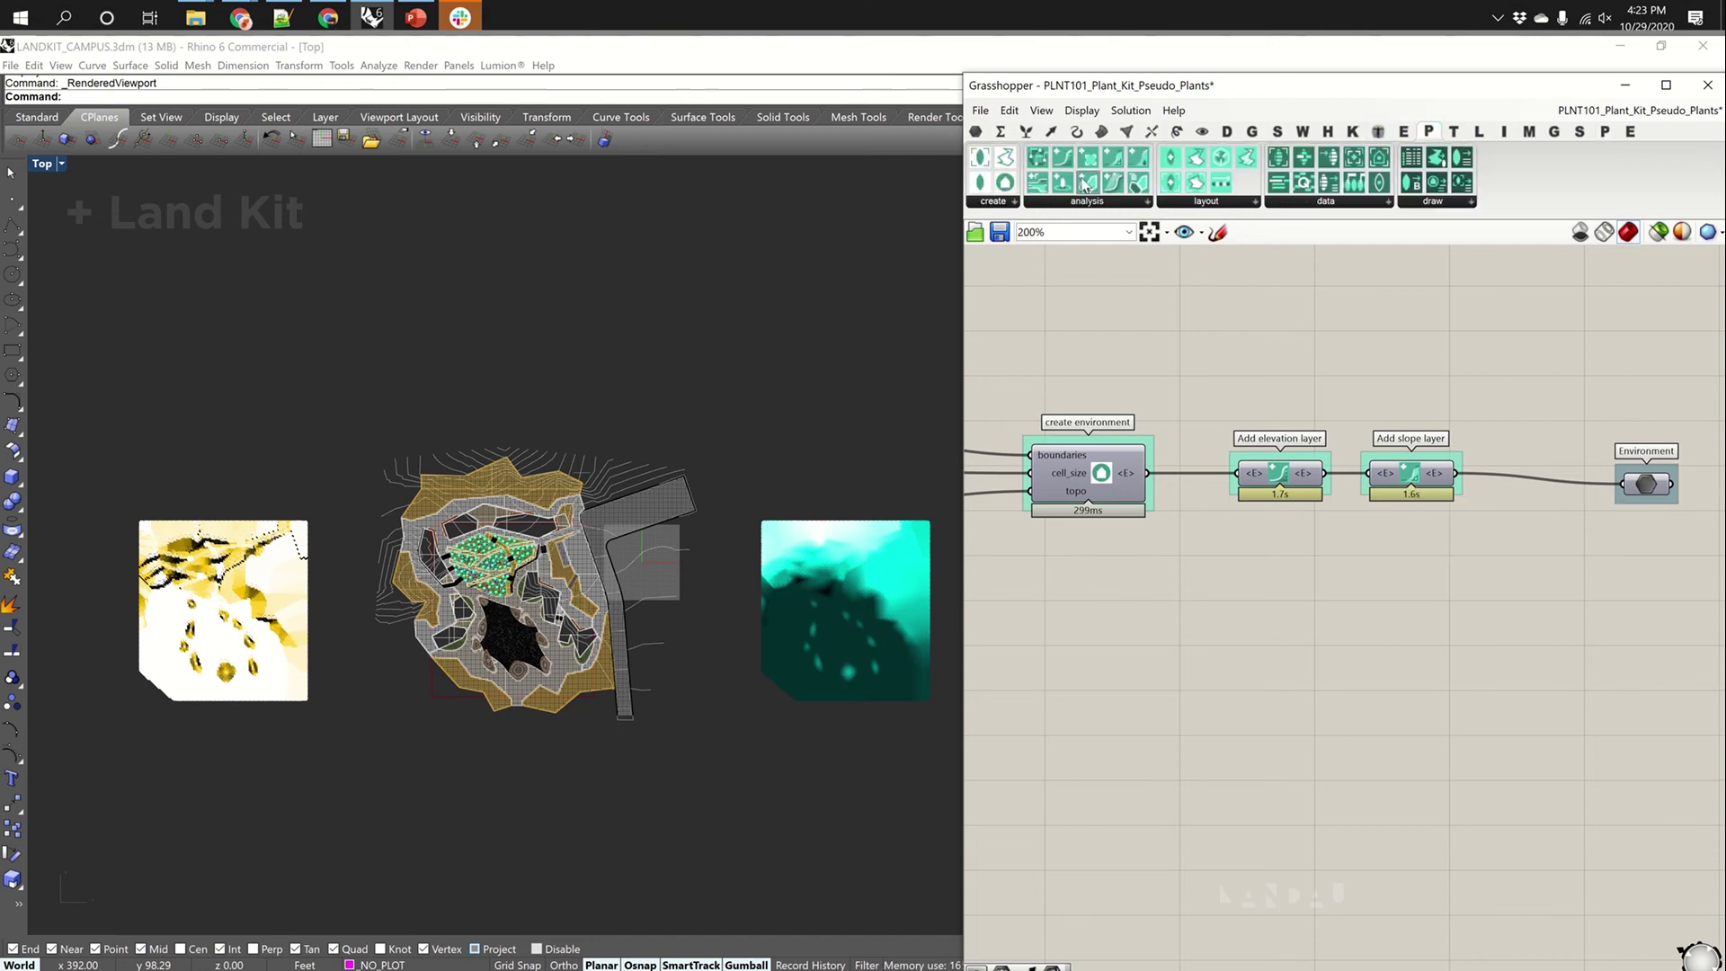
pyautogui.click(1089, 202)
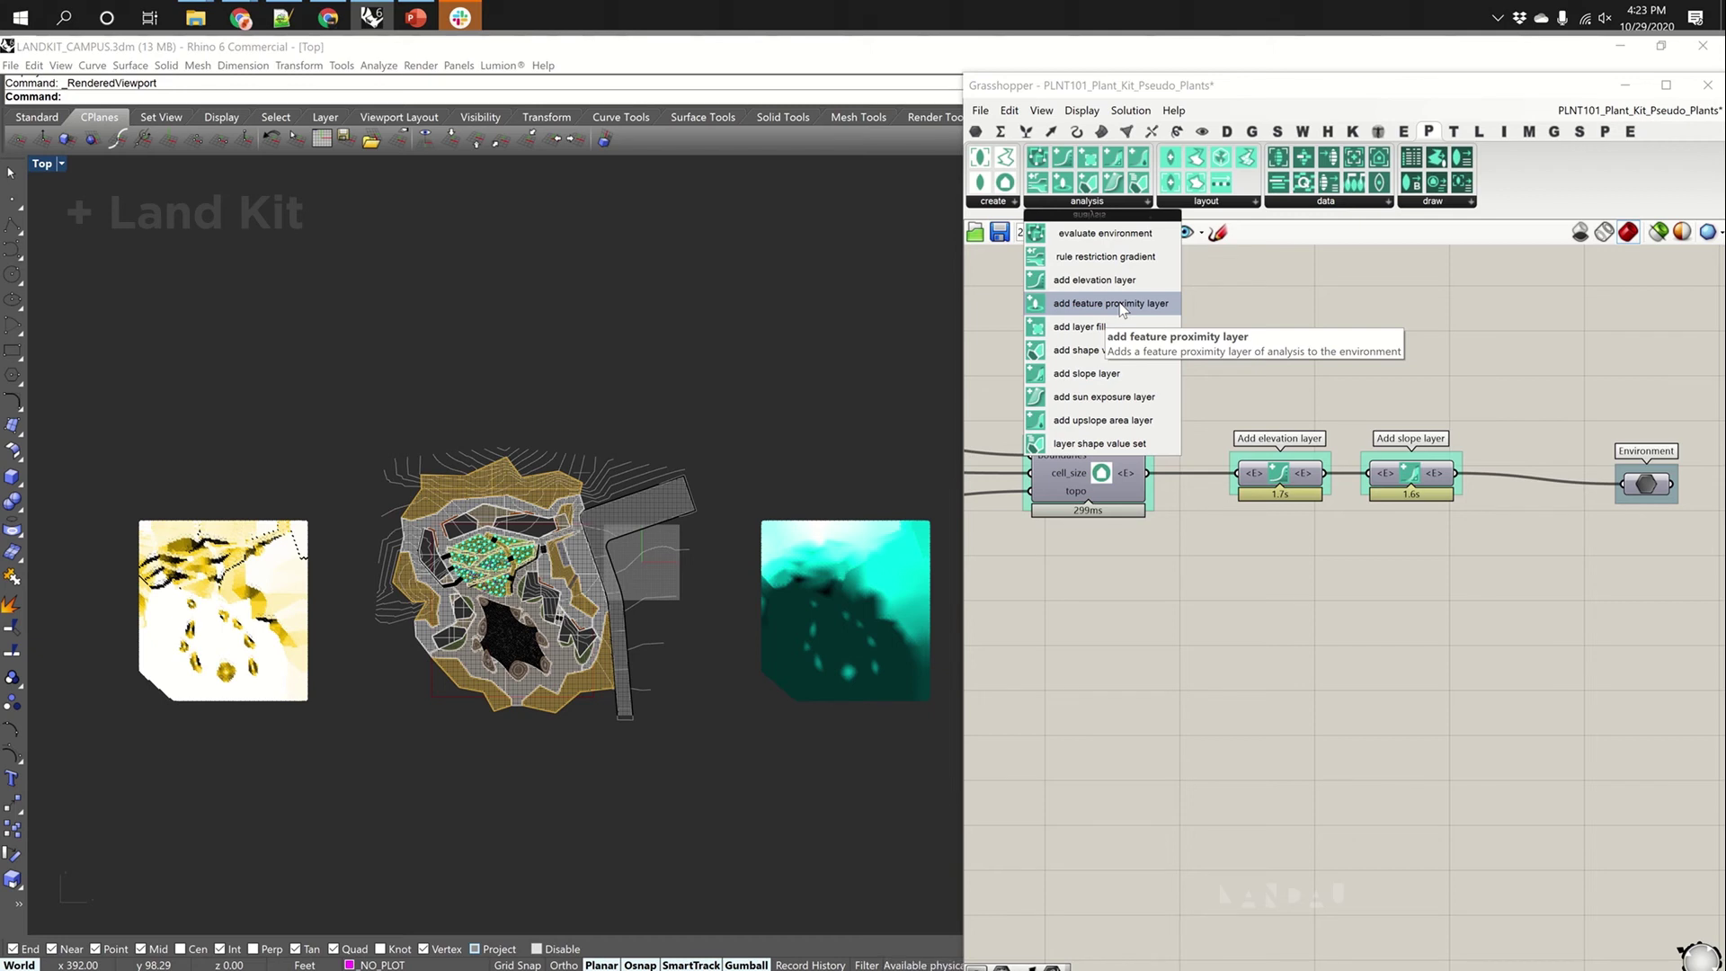
pyautogui.scroll(-4, 1185, 401)
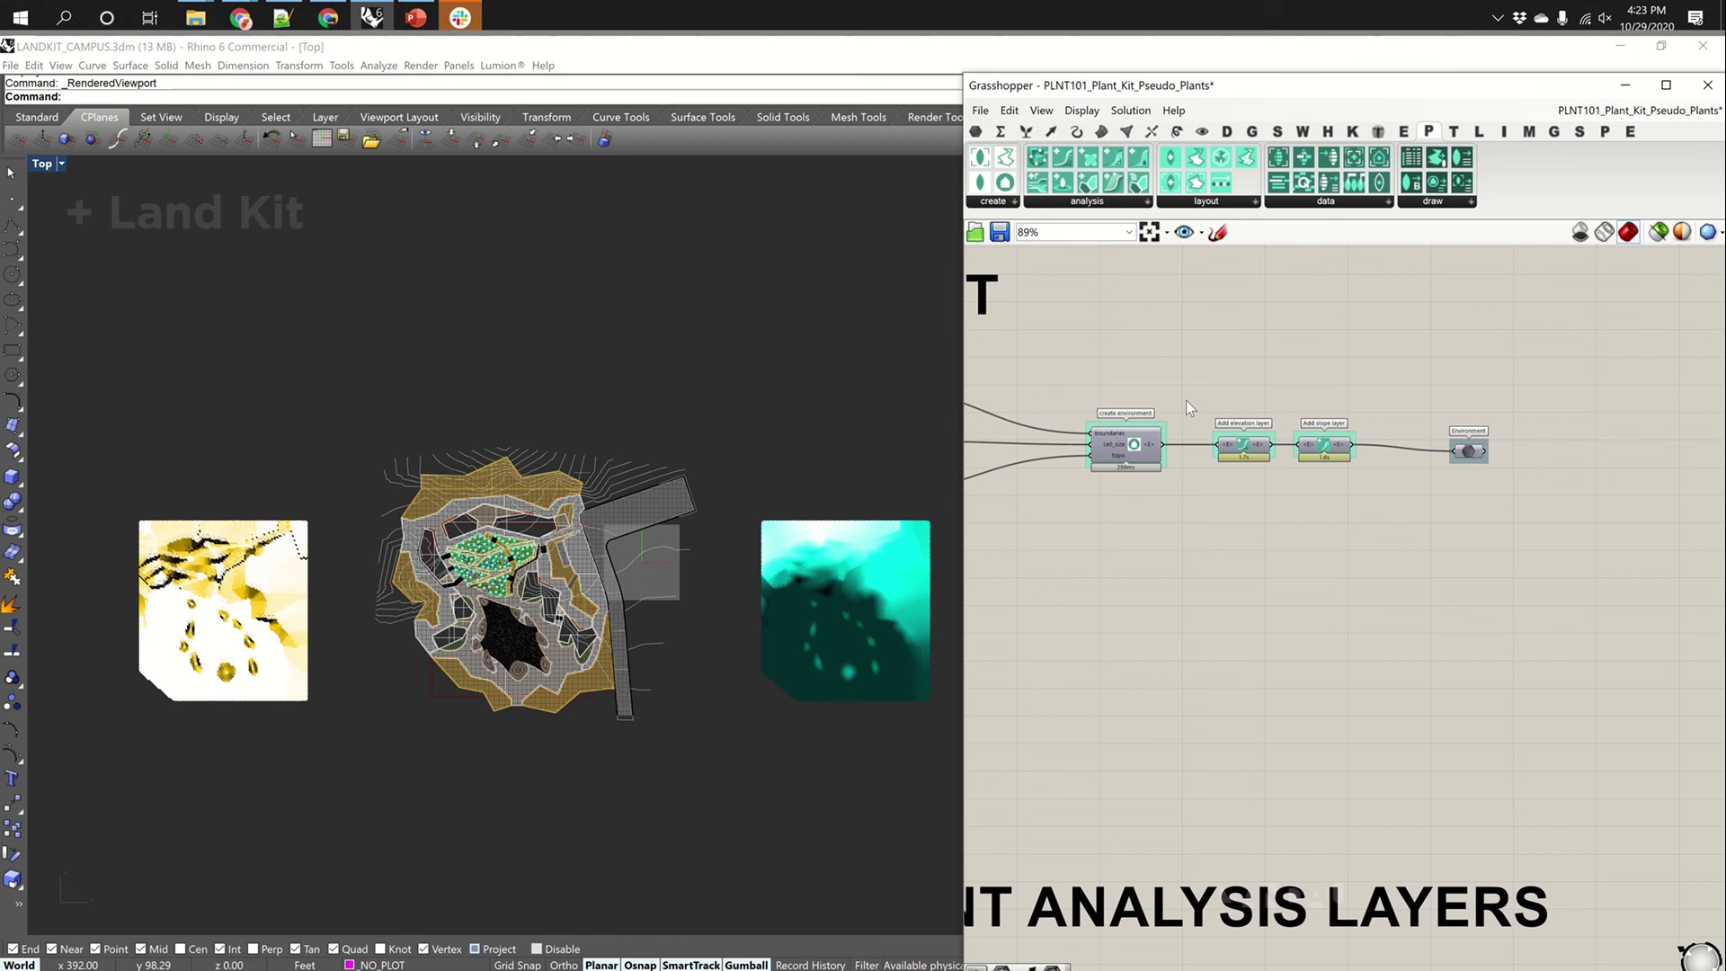
pyautogui.scroll(-3, 1189, 398)
# Frame the PSEUDO PLANTS and LAYOUT groups, then zoom the Rhino Top view onto the planting beds
pyautogui.moveTo(1395, 570); pyautogui.dragTo(1358, 553, button='right')
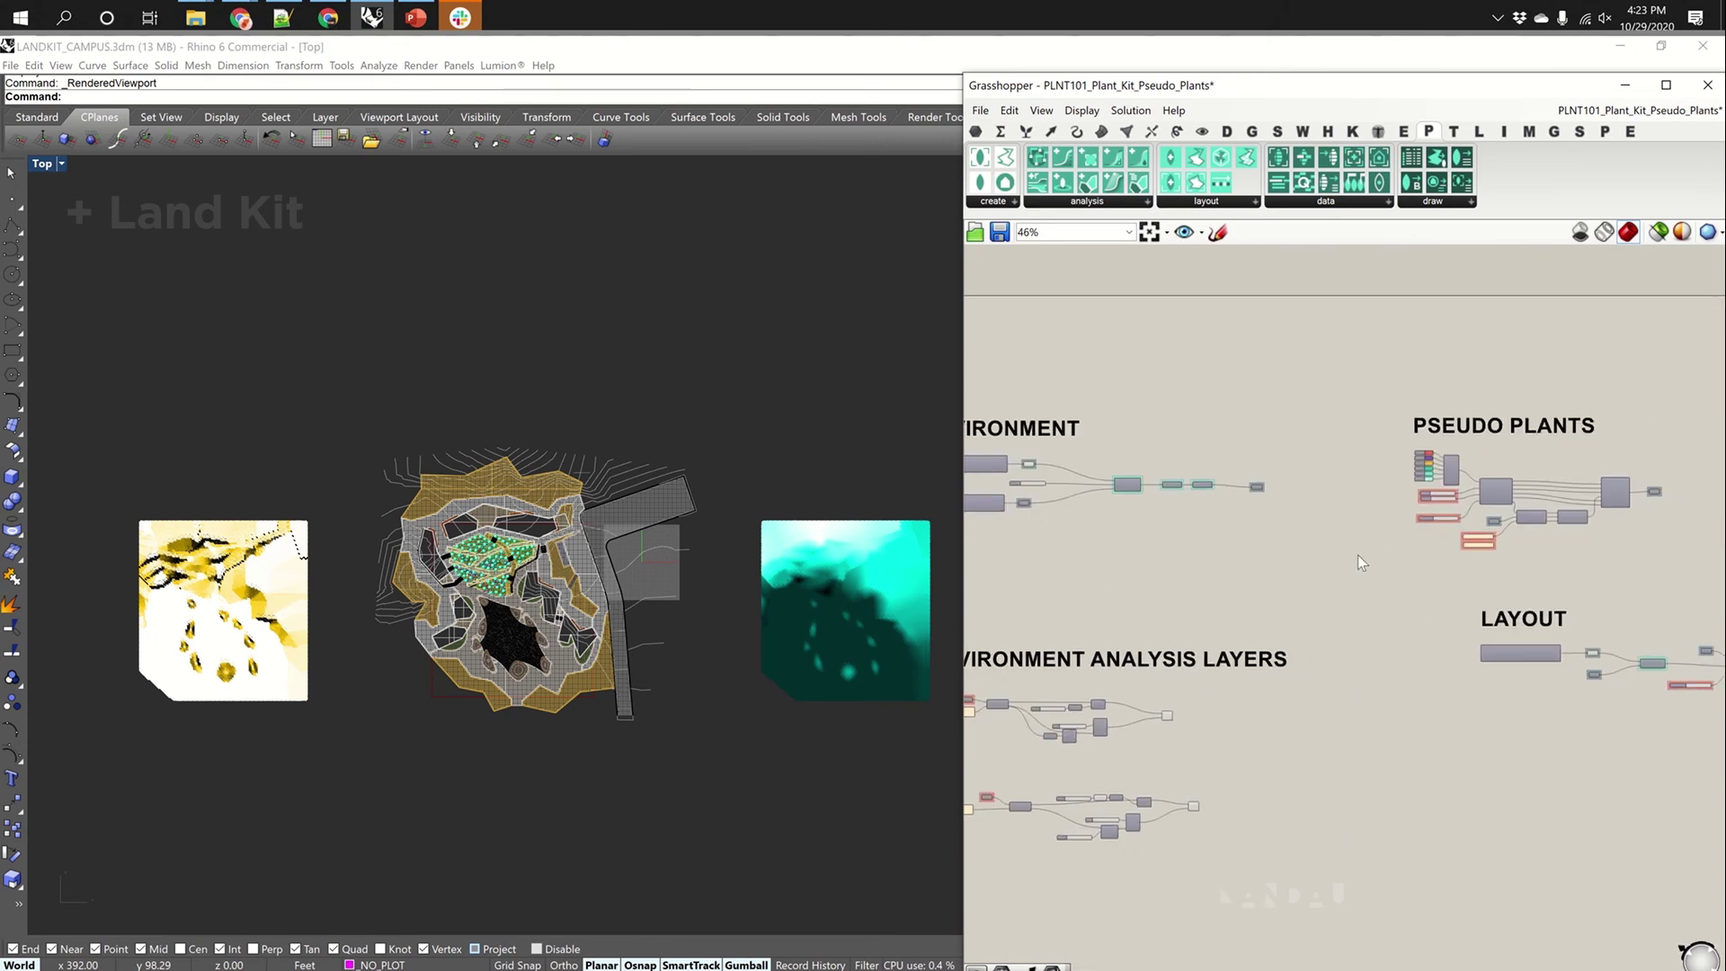
pyautogui.scroll(5, 1250, 498)
pyautogui.moveTo(658, 596); pyautogui.dragTo(762, 568, button='right')
pyautogui.scroll(2, 755, 561)
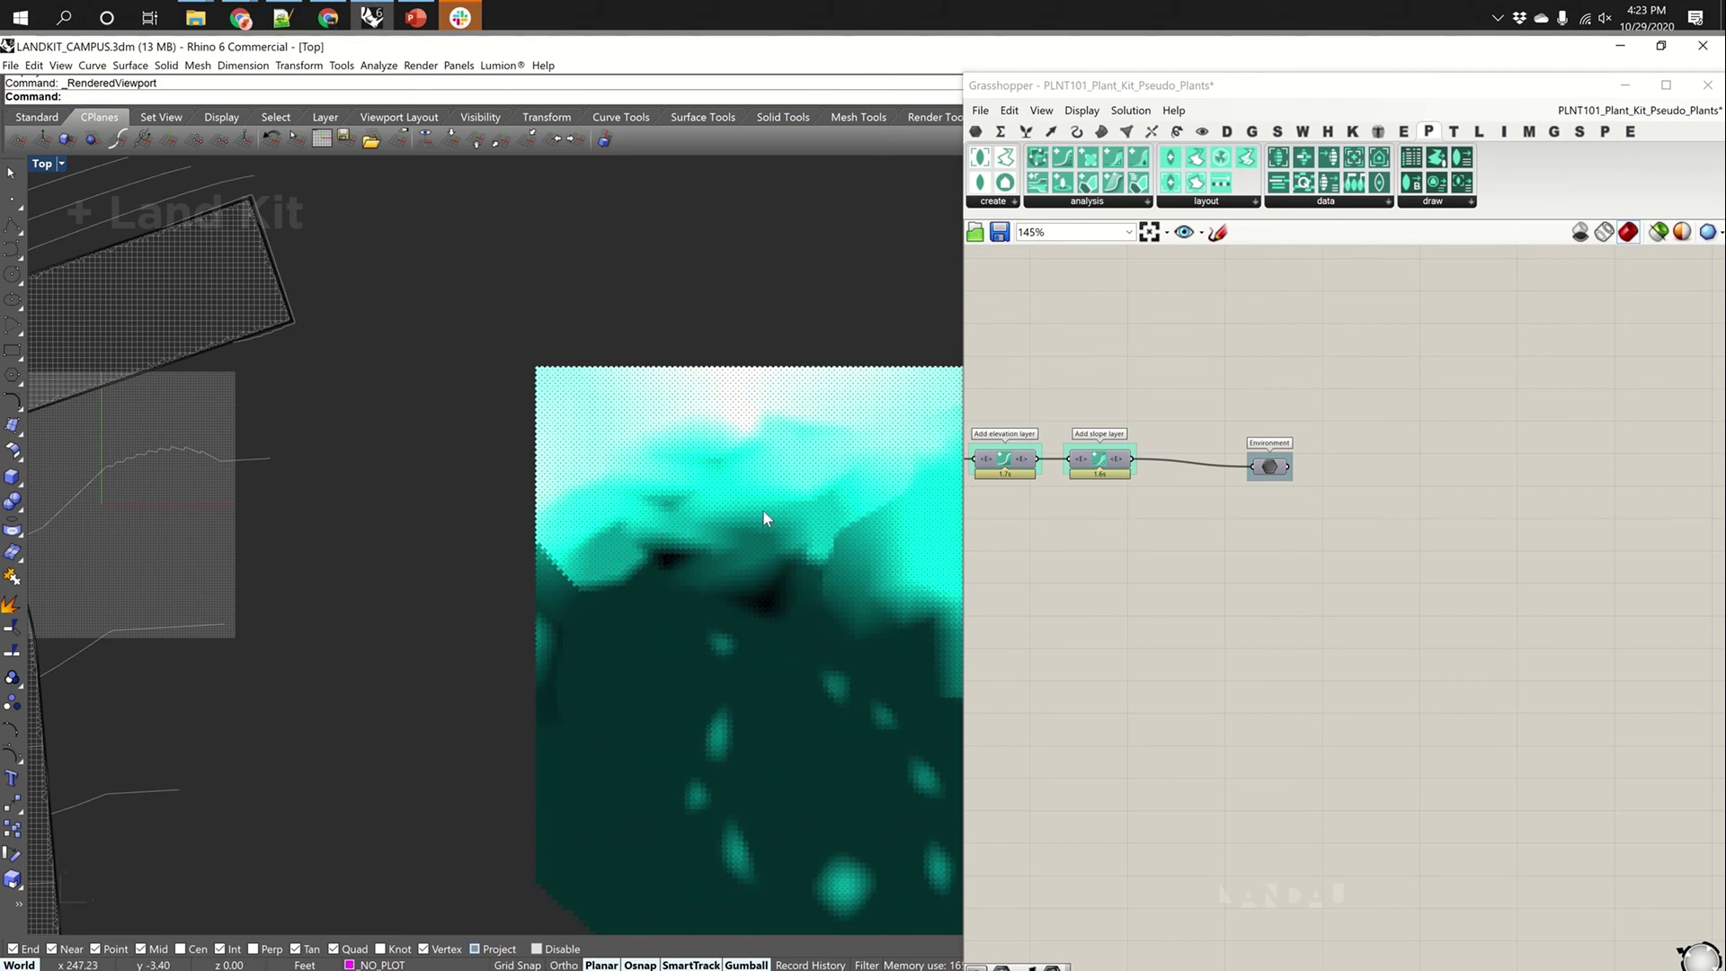
pyautogui.scroll(2, 763, 511)
pyautogui.moveTo(478, 484); pyautogui.dragTo(598, 484, button='right')
pyautogui.scroll(-5, 779, 483)
pyautogui.scroll(2, 719, 584)
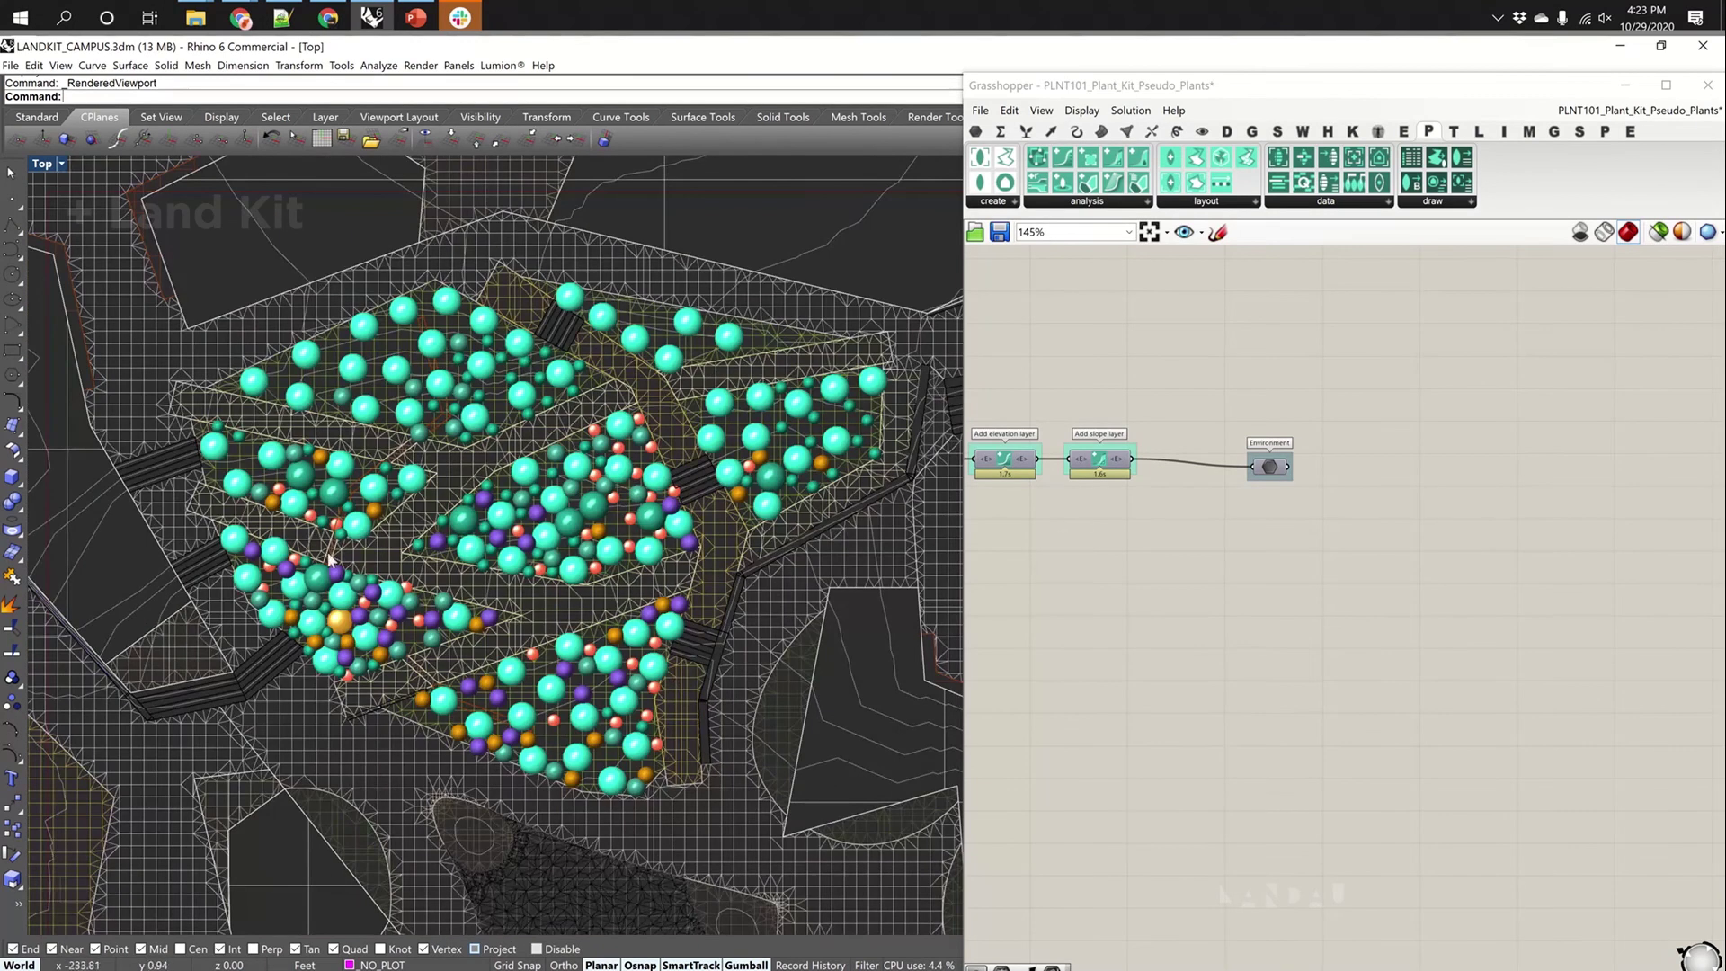
# Wire the slope panel into the item list's layers input so pseudo plants' niche follows slope
pyautogui.click(1358, 519)
pyautogui.scroll(-6, 1331, 512)
pyautogui.scroll(8, 1306, 497)
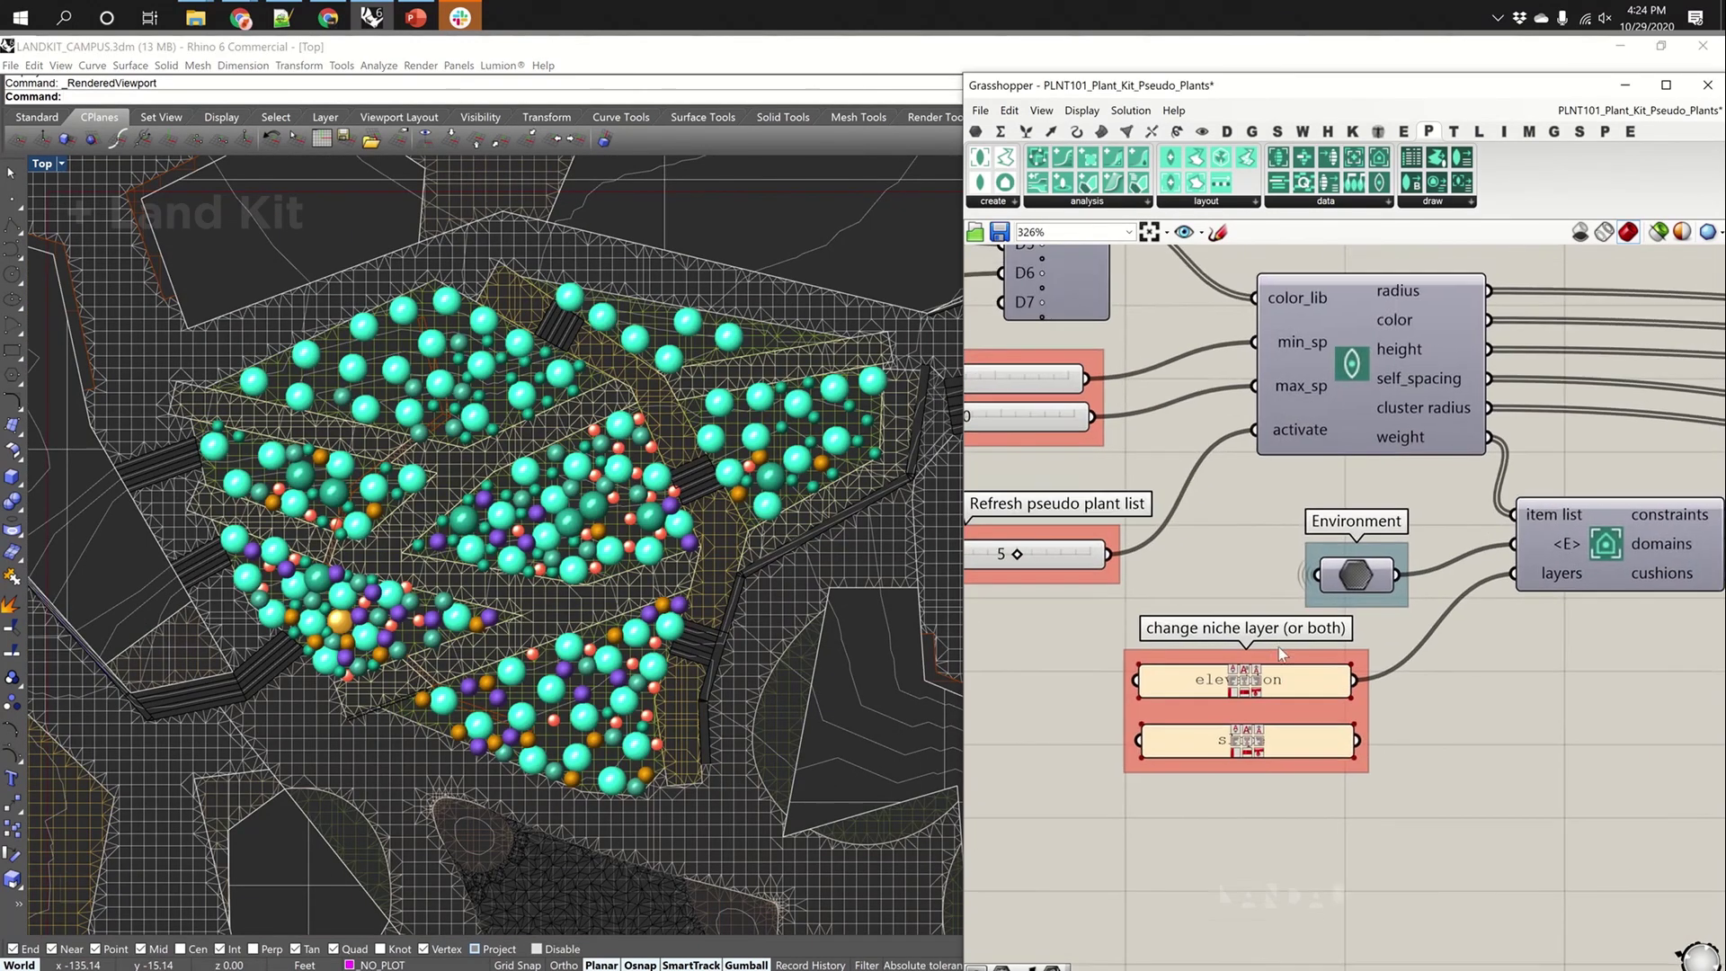
pyautogui.scroll(-1, 1425, 548)
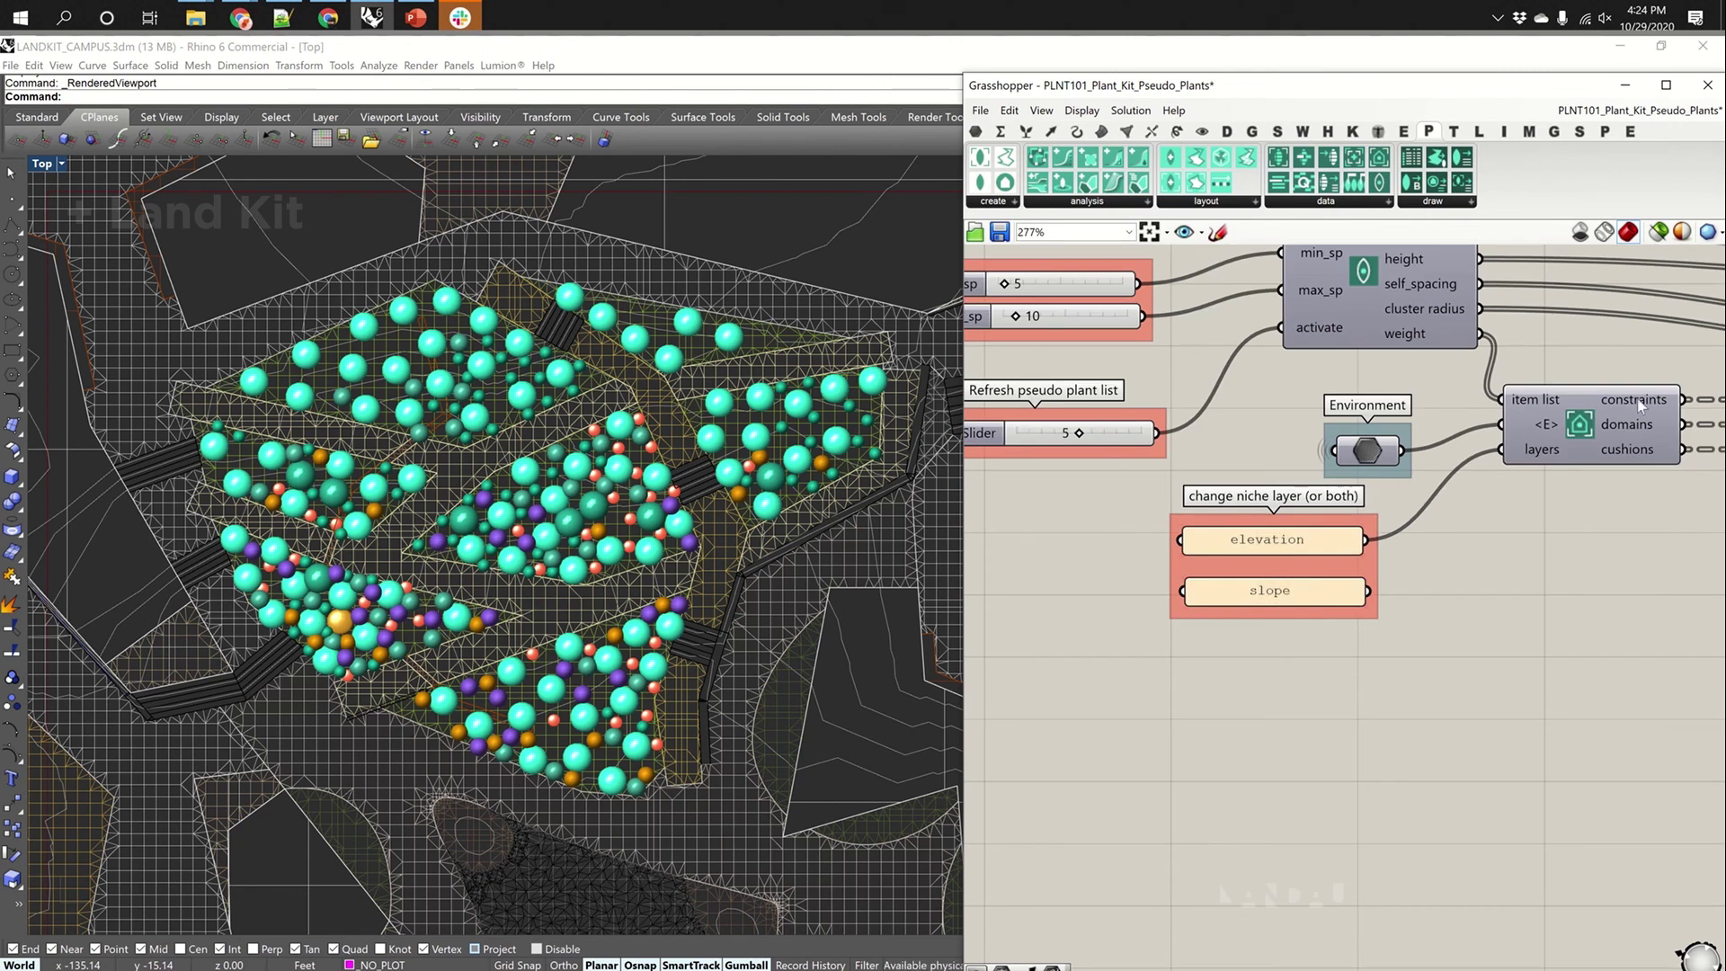
pyautogui.keyDown('shift'); pyautogui.moveTo(1368, 591); pyautogui.dragTo(1501, 458); pyautogui.keyUp('shift')
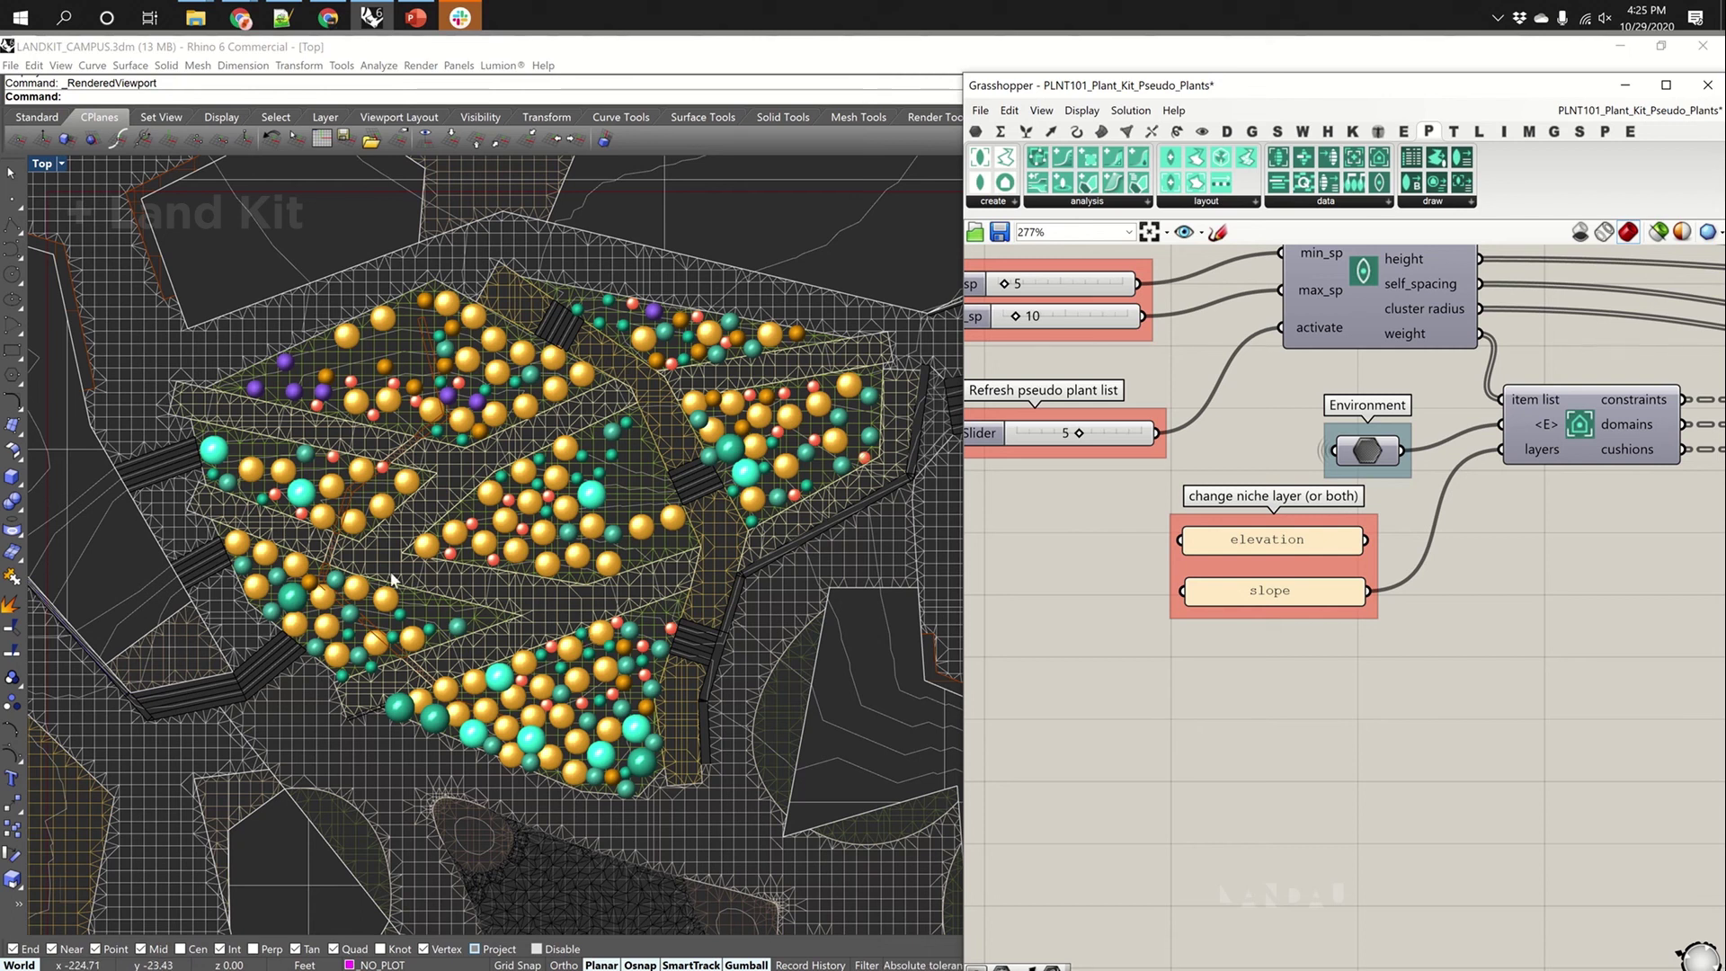
pyautogui.scroll(-5, 1281, 600)
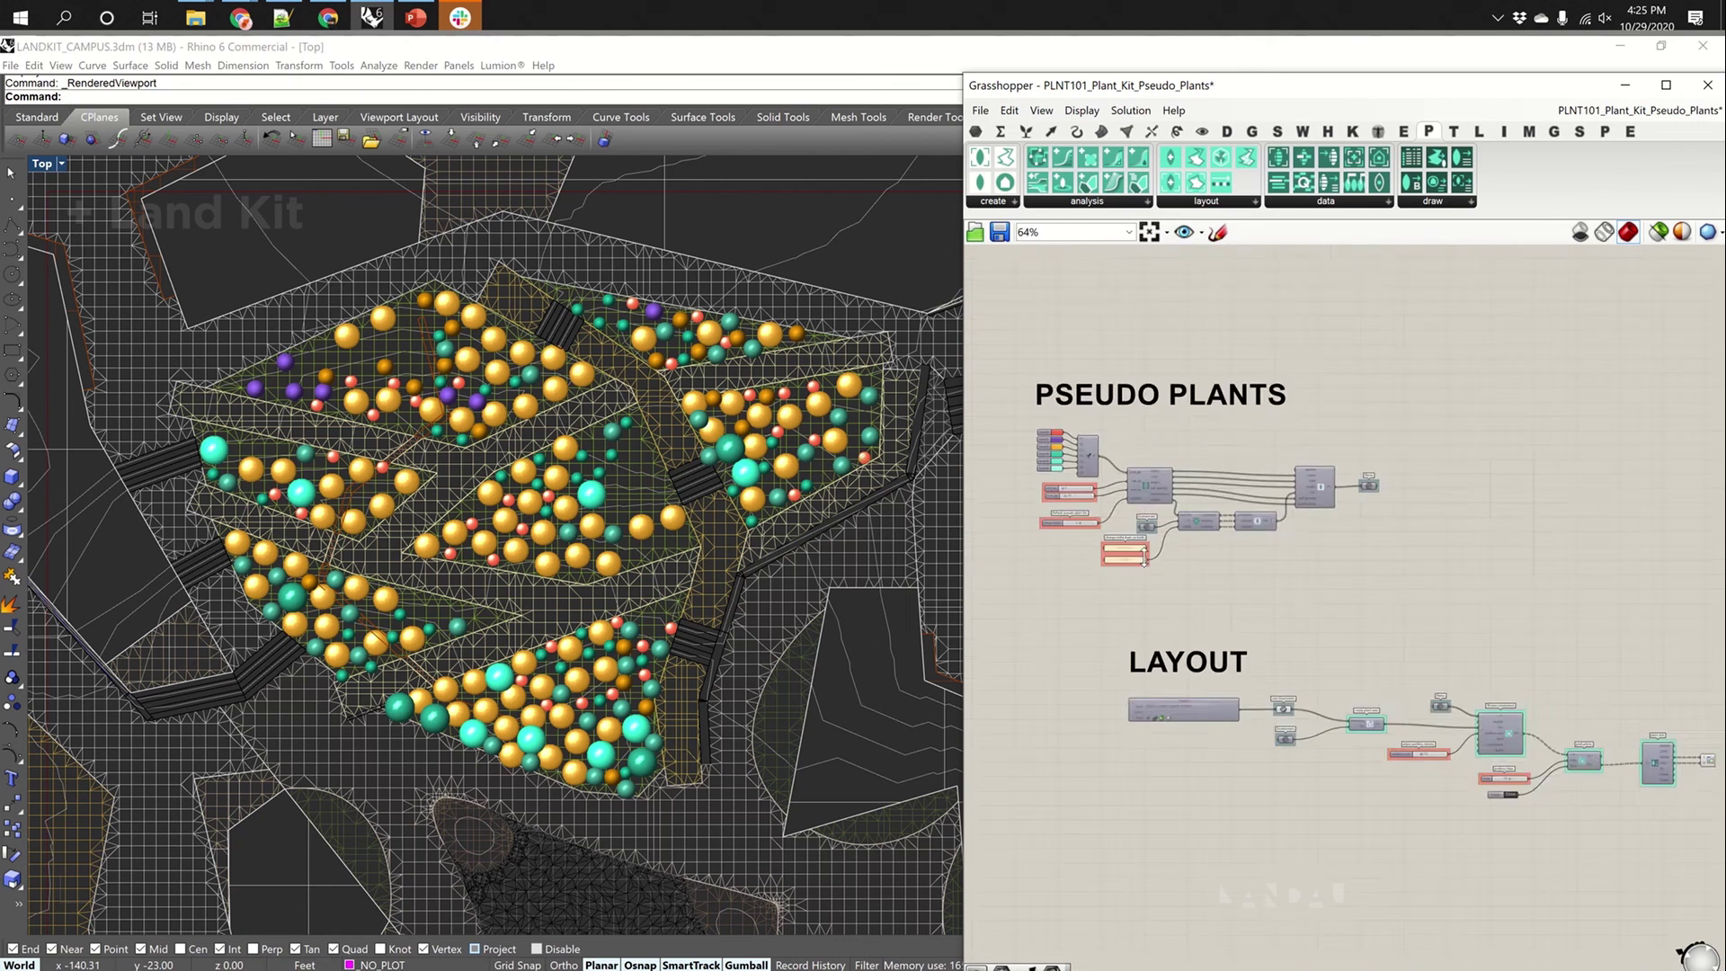
pyautogui.scroll(4, 1309, 664)
pyautogui.scroll(2, 1309, 663)
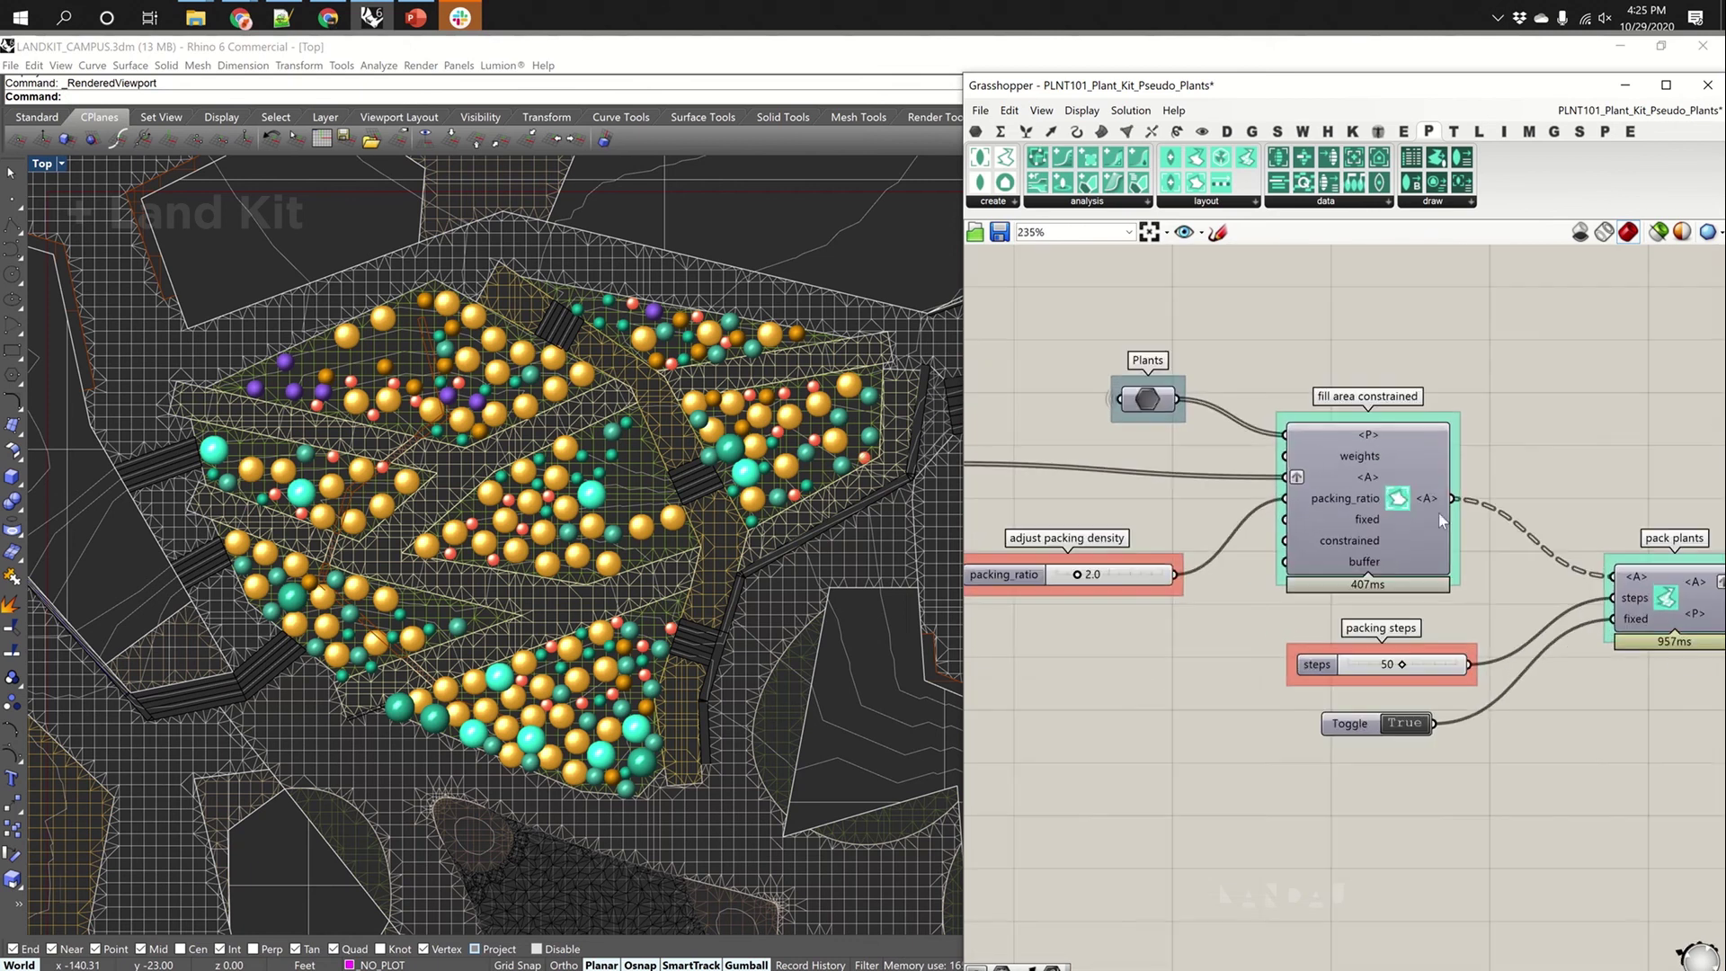
# Switch Grasshopper to the PLNT102_Plant_Kit_Native_Planting definition via Ctrl+Tab and zoom its canvas
pyautogui.moveTo(1439, 514); pyautogui.dragTo(1340, 525, button='right')
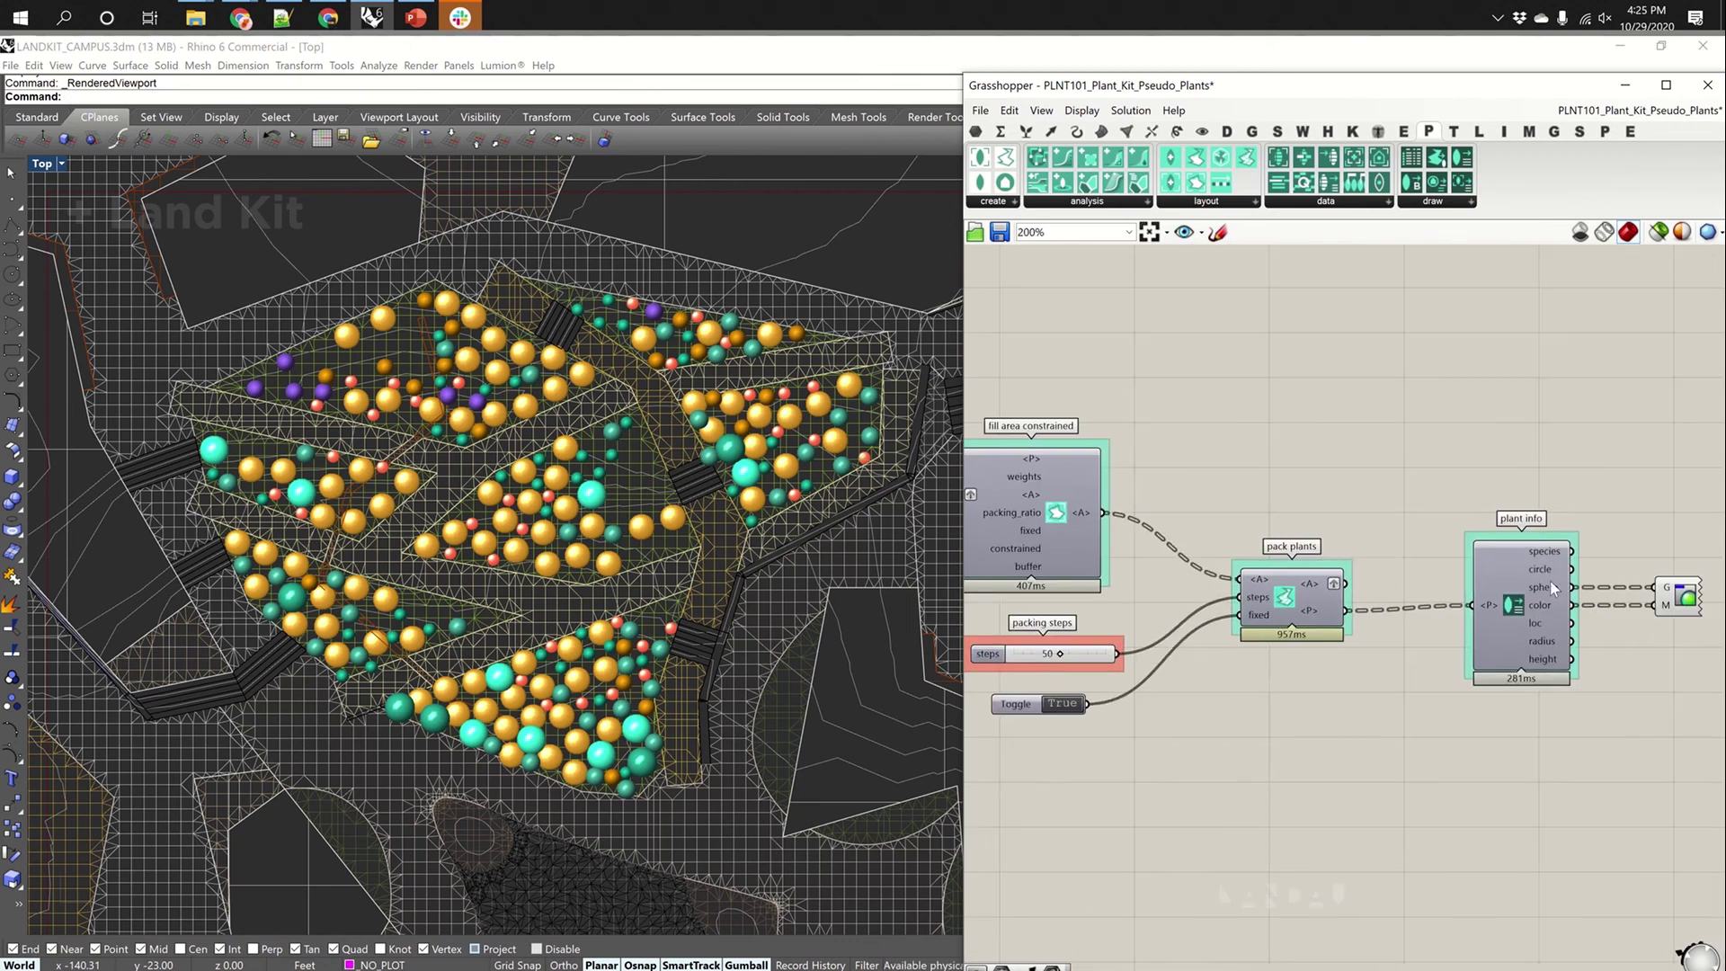
pyautogui.moveTo(1241, 430); pyautogui.dragTo(1304, 437, button='right')
pyautogui.hotkey('ctrl', 'Tab')
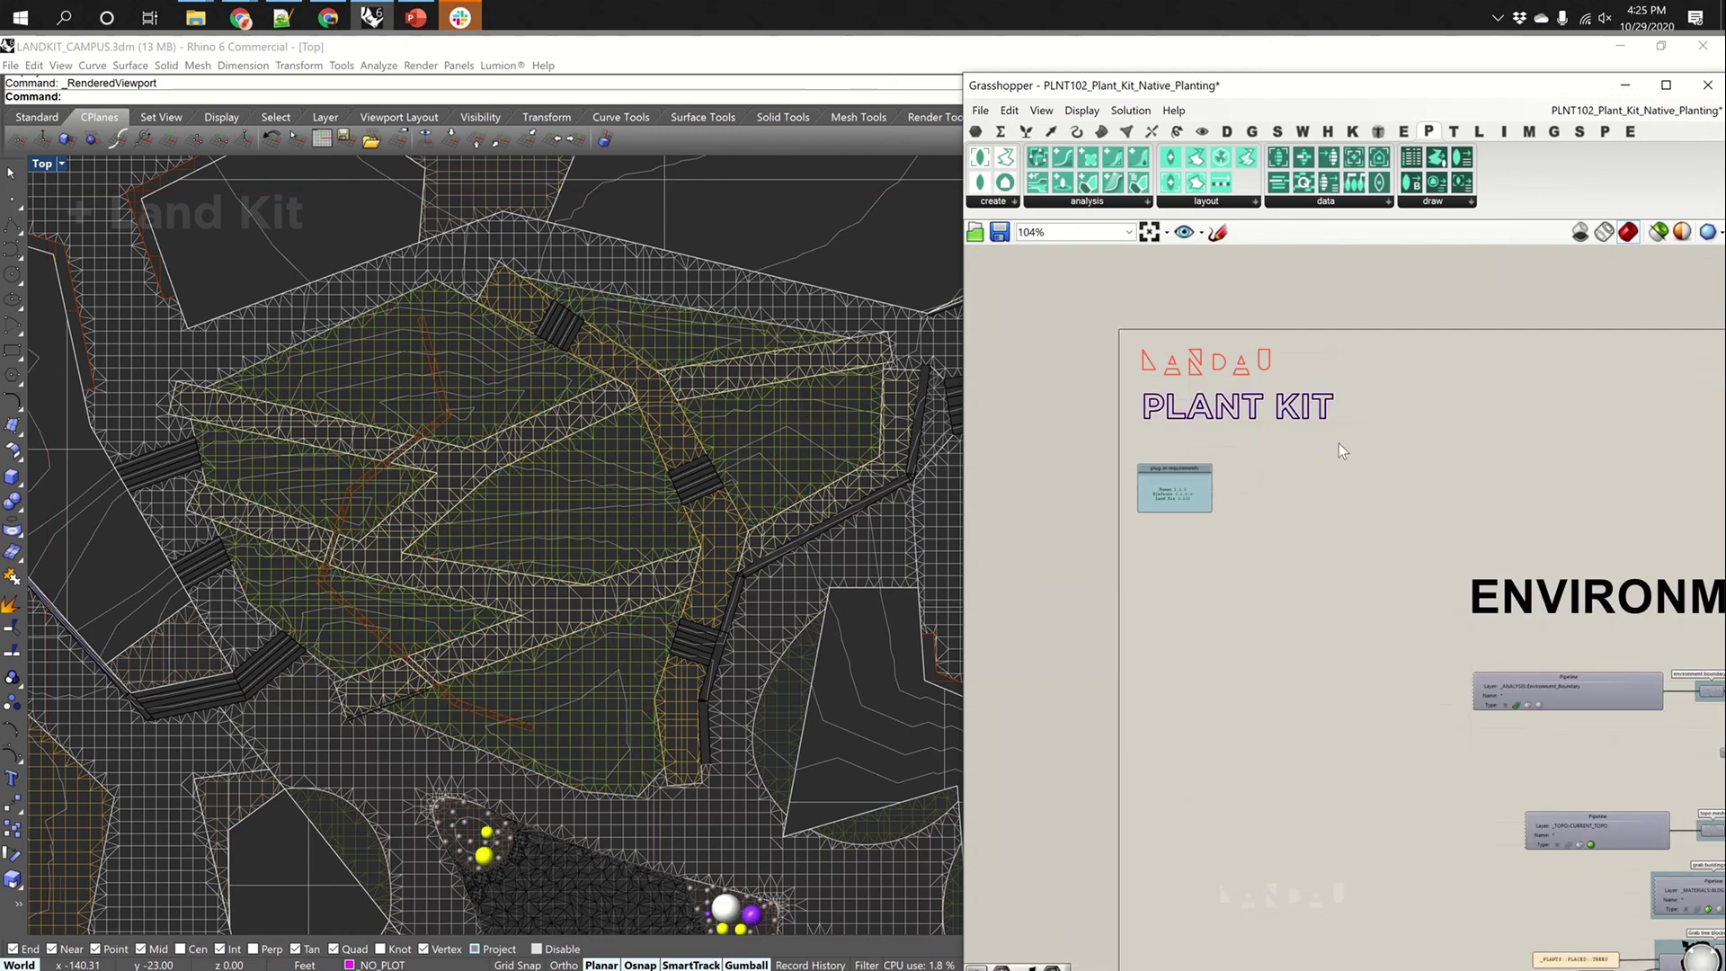
pyautogui.moveTo(1339, 445); pyautogui.dragTo(1210, 456, button='right')
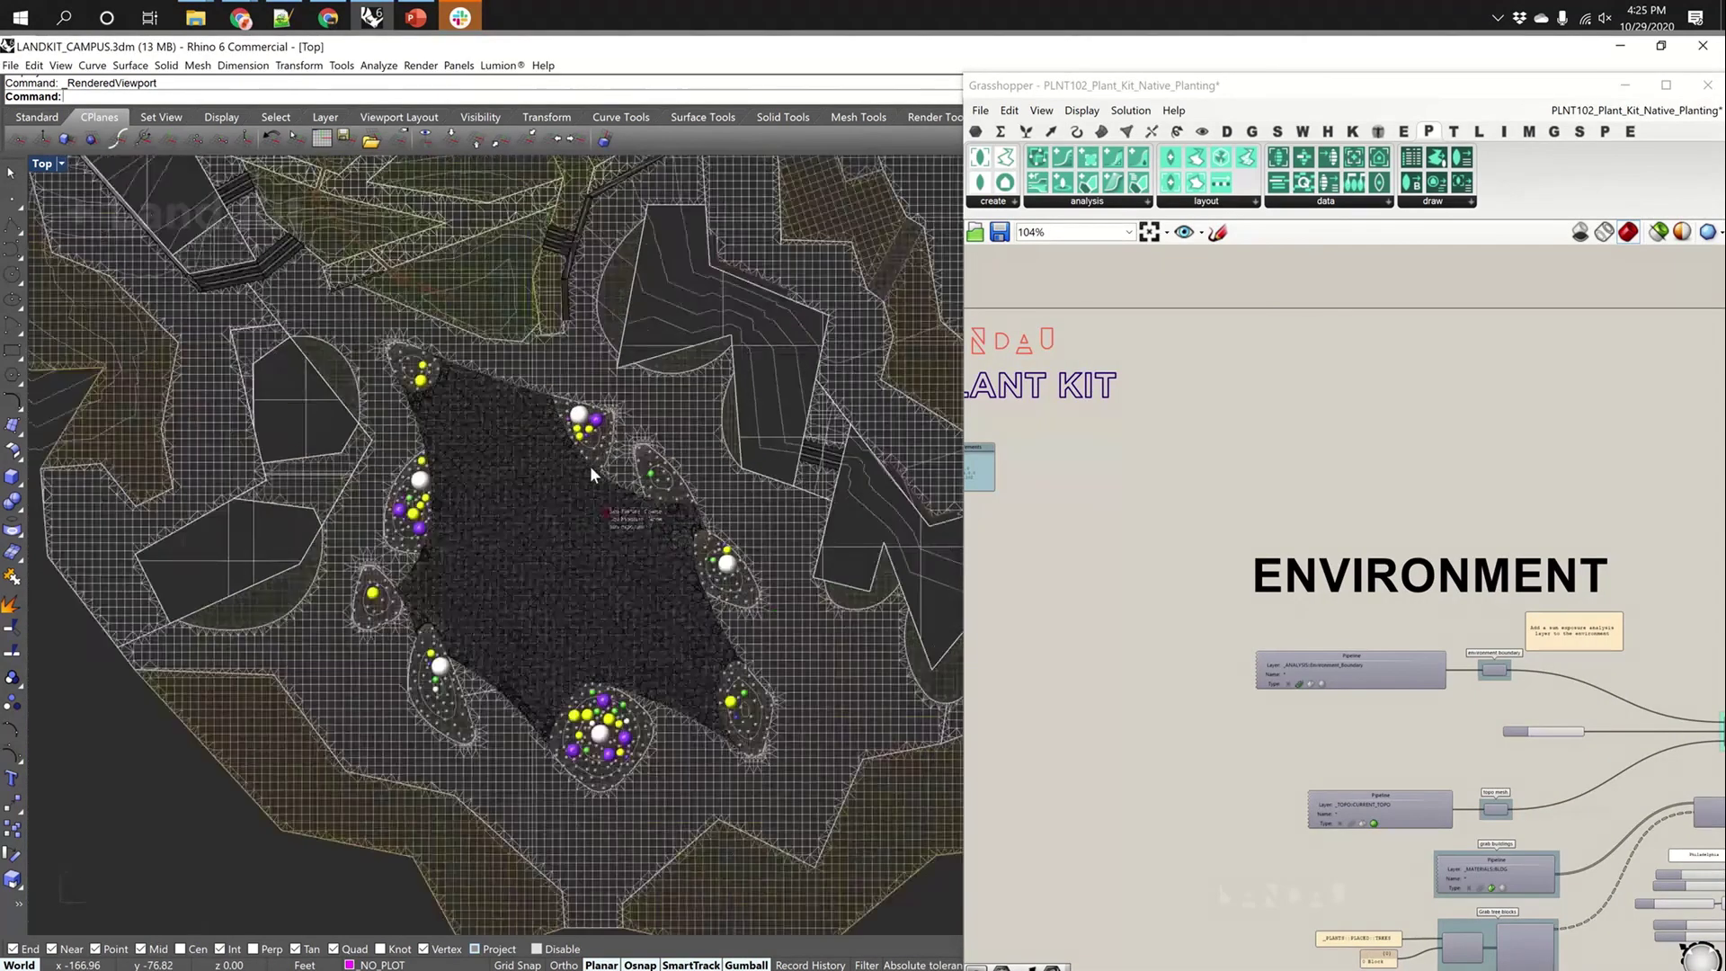
pyautogui.scroll(-5, 1362, 533)
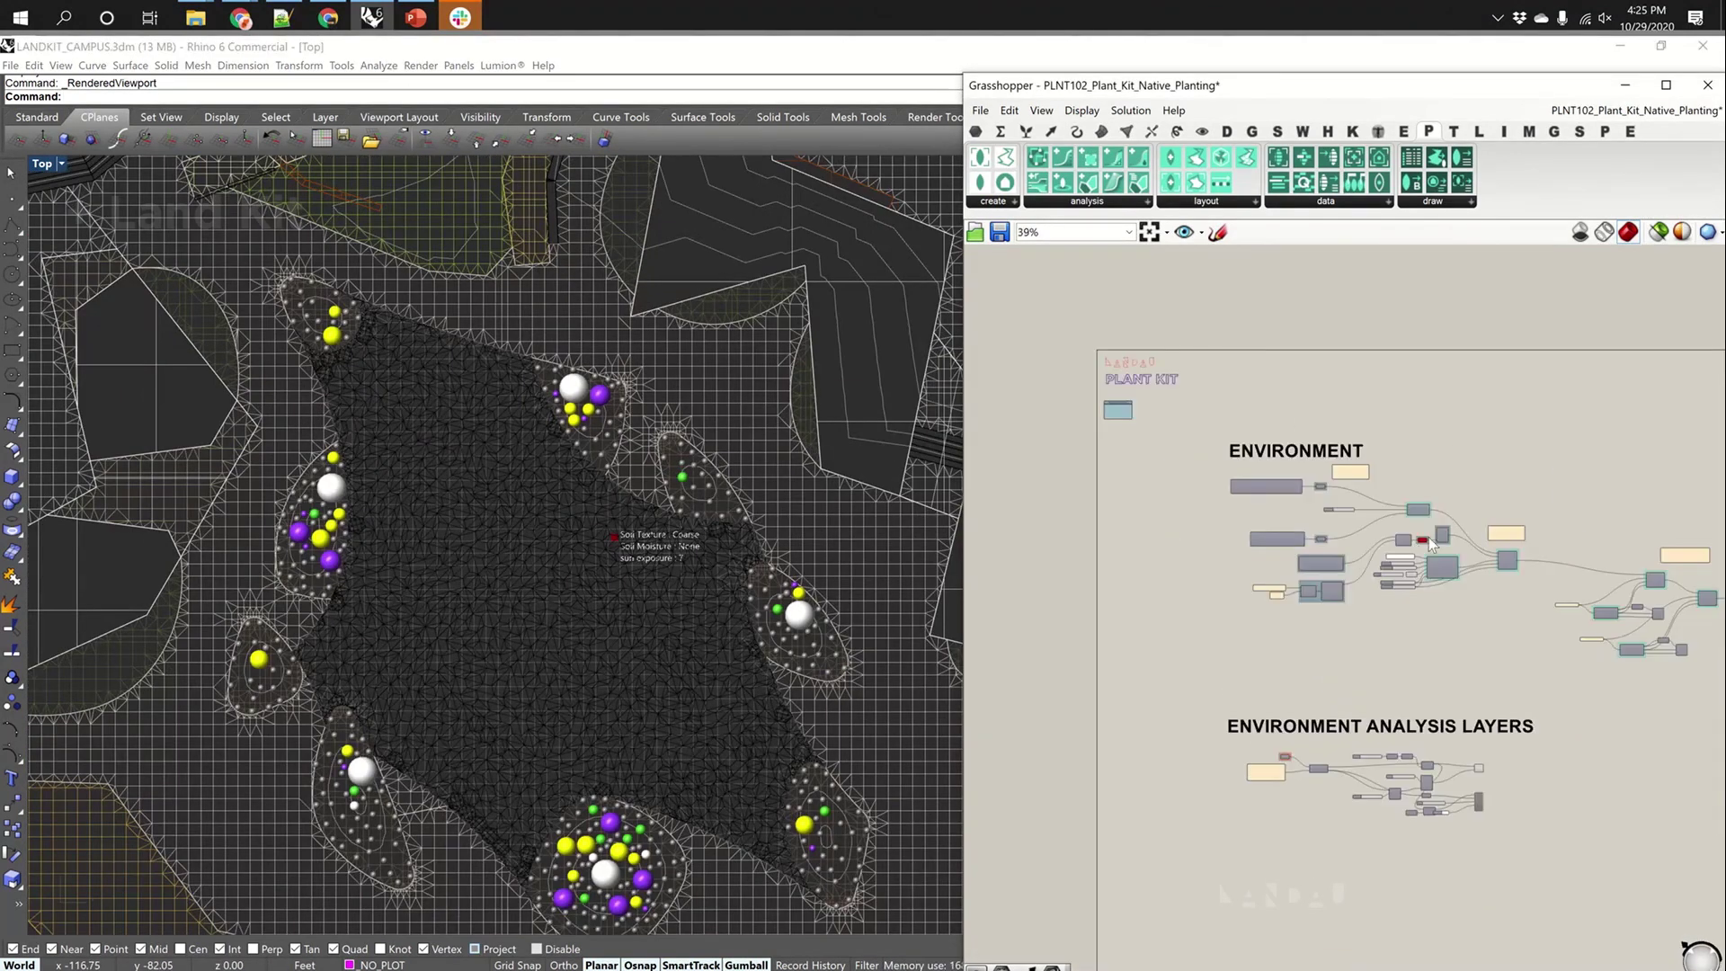
pyautogui.scroll(-1, 1280, 485)
pyautogui.scroll(8, 1445, 486)
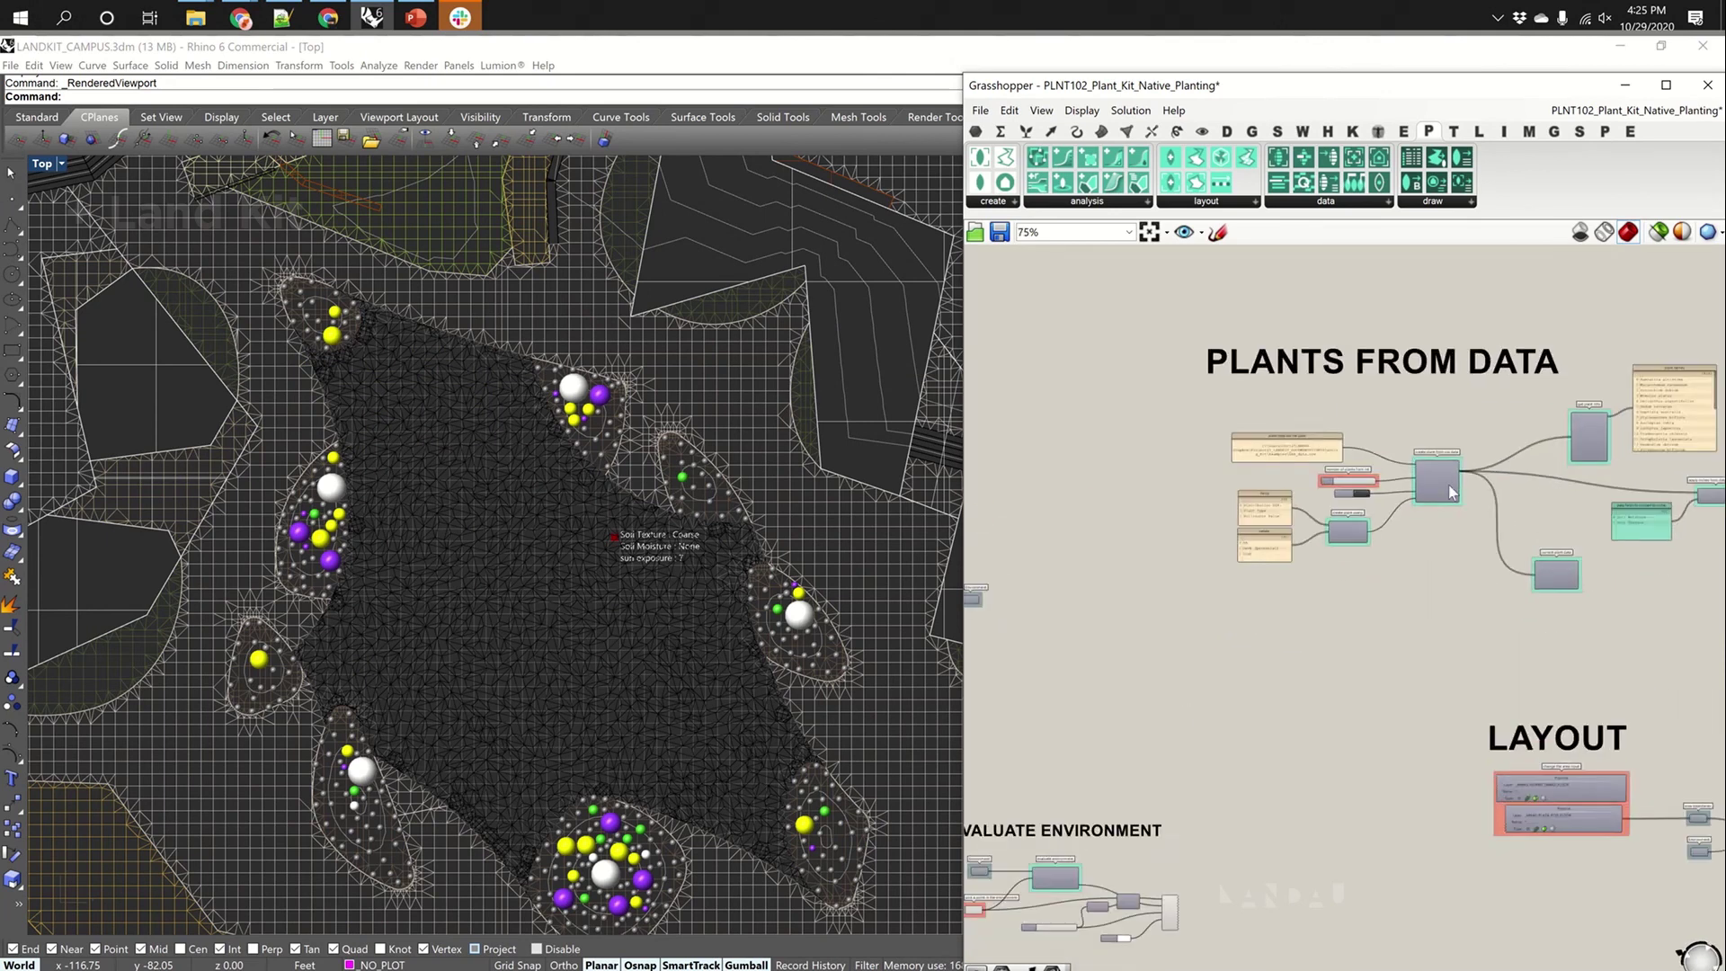
pyautogui.scroll(3, 1188, 429)
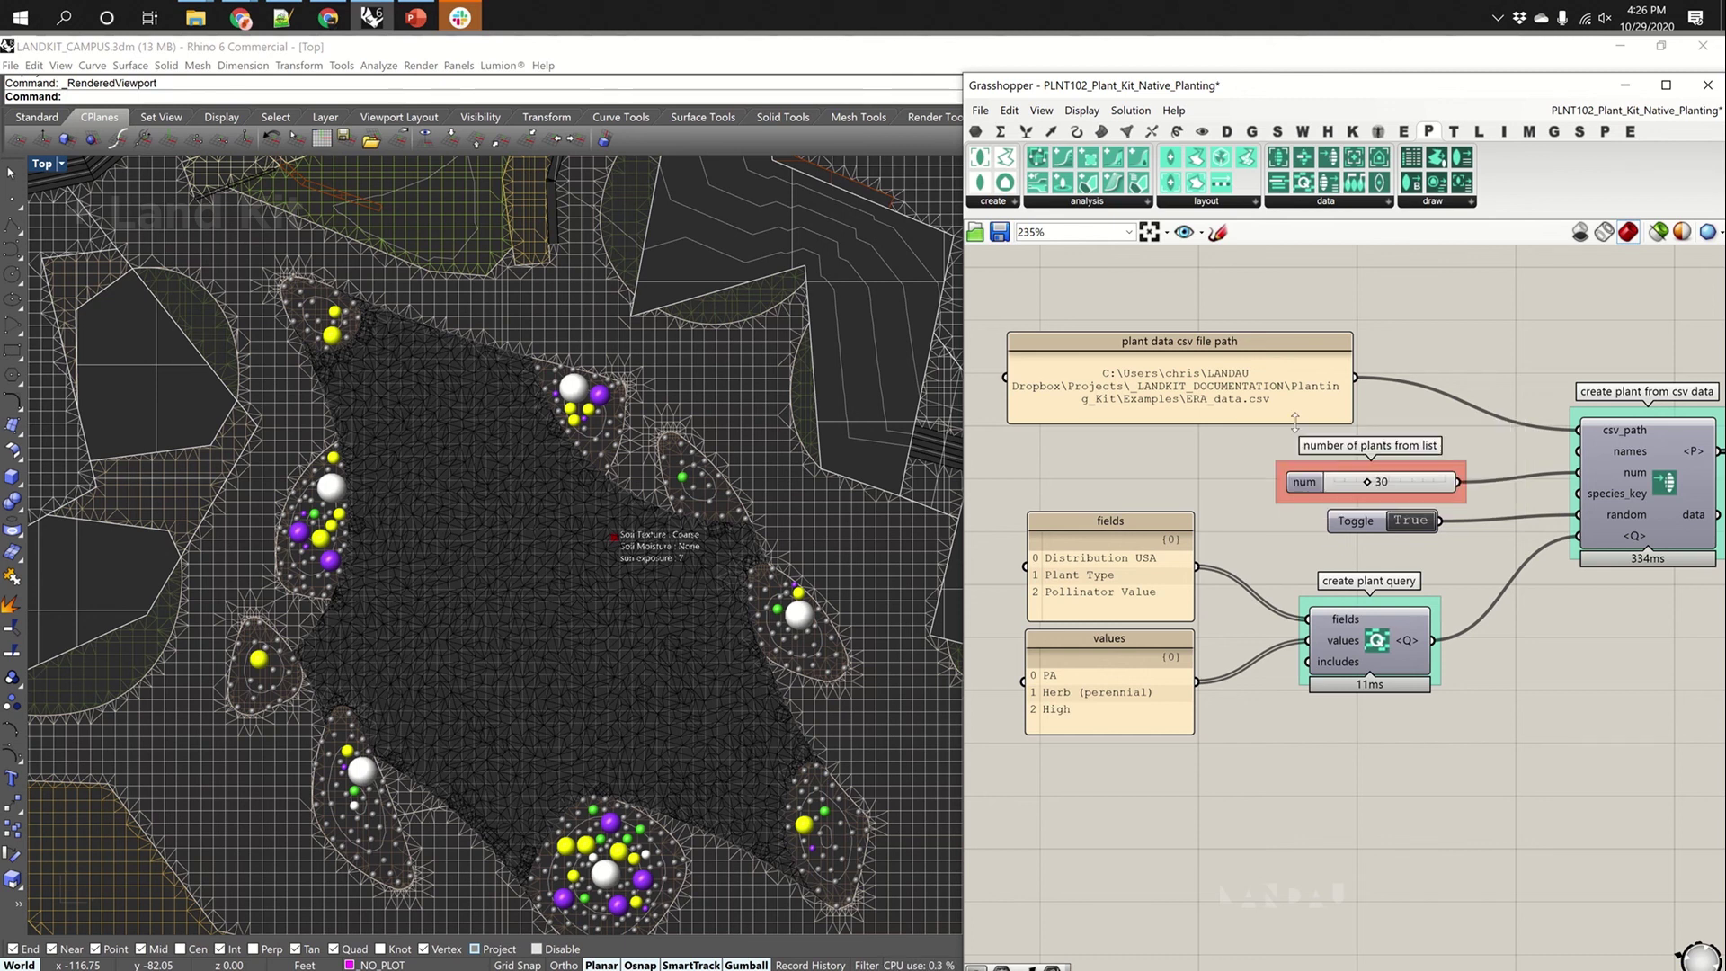
# Select the plant data csv file path panel and the create plant from csv data component
pyautogui.click(1214, 393)
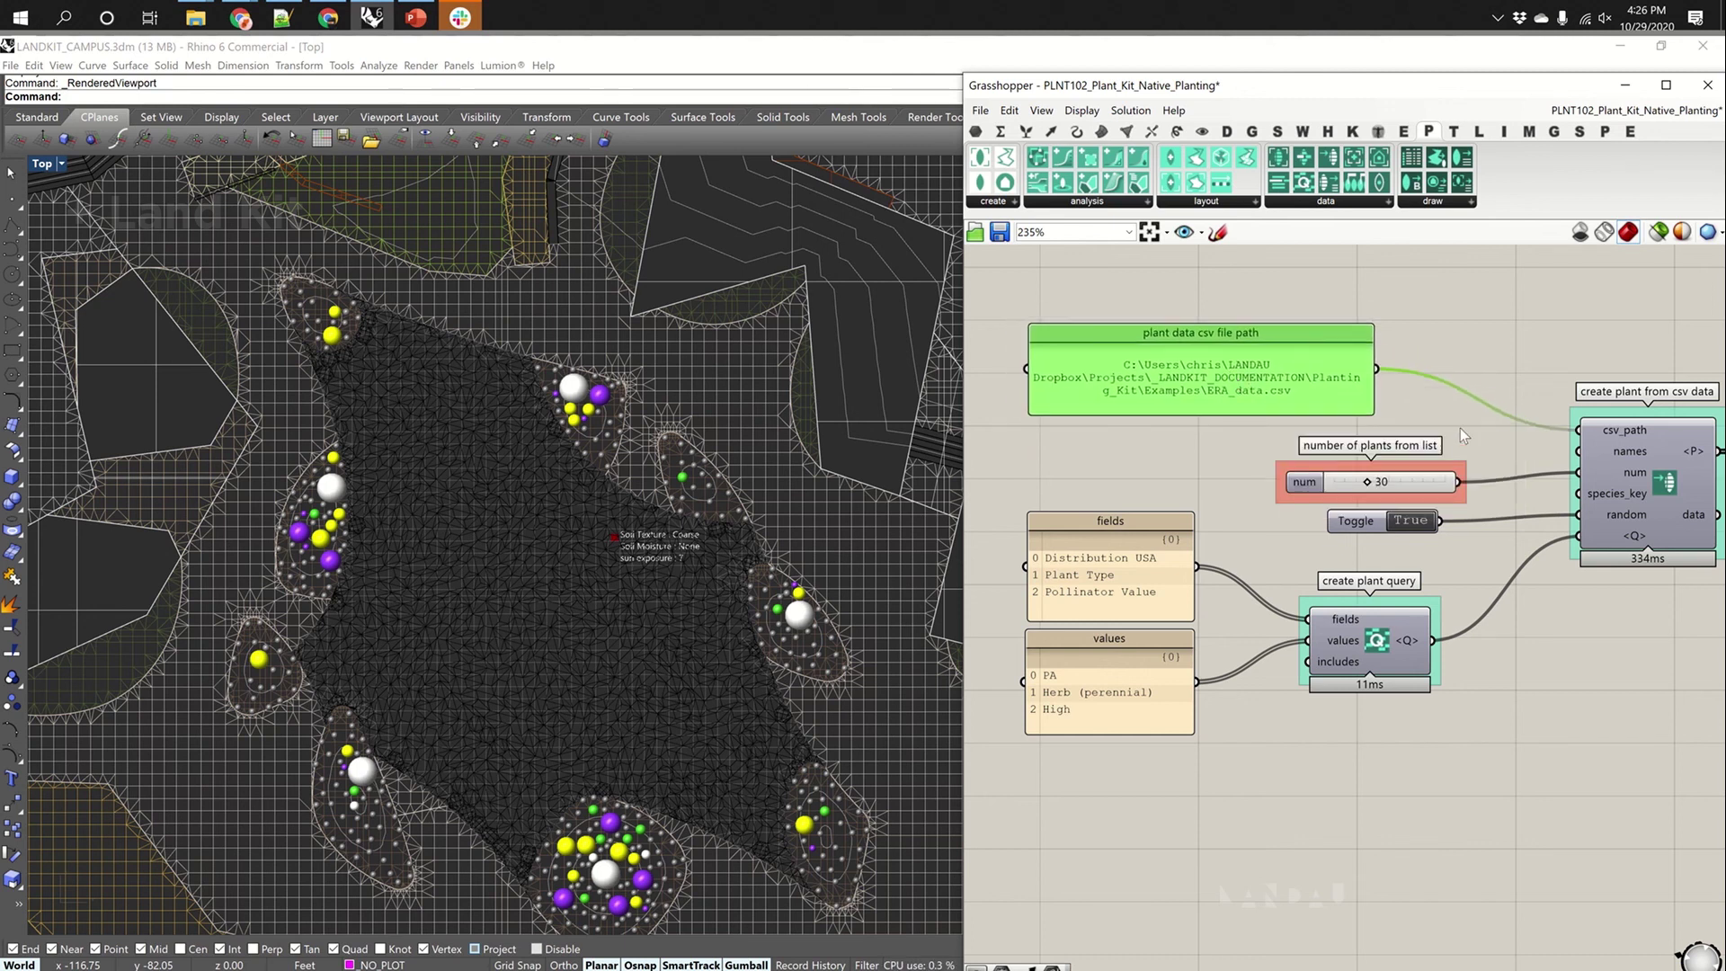
pyautogui.moveTo(1632, 472); pyautogui.dragTo(1569, 434, button='right')
pyautogui.click(1569, 434)
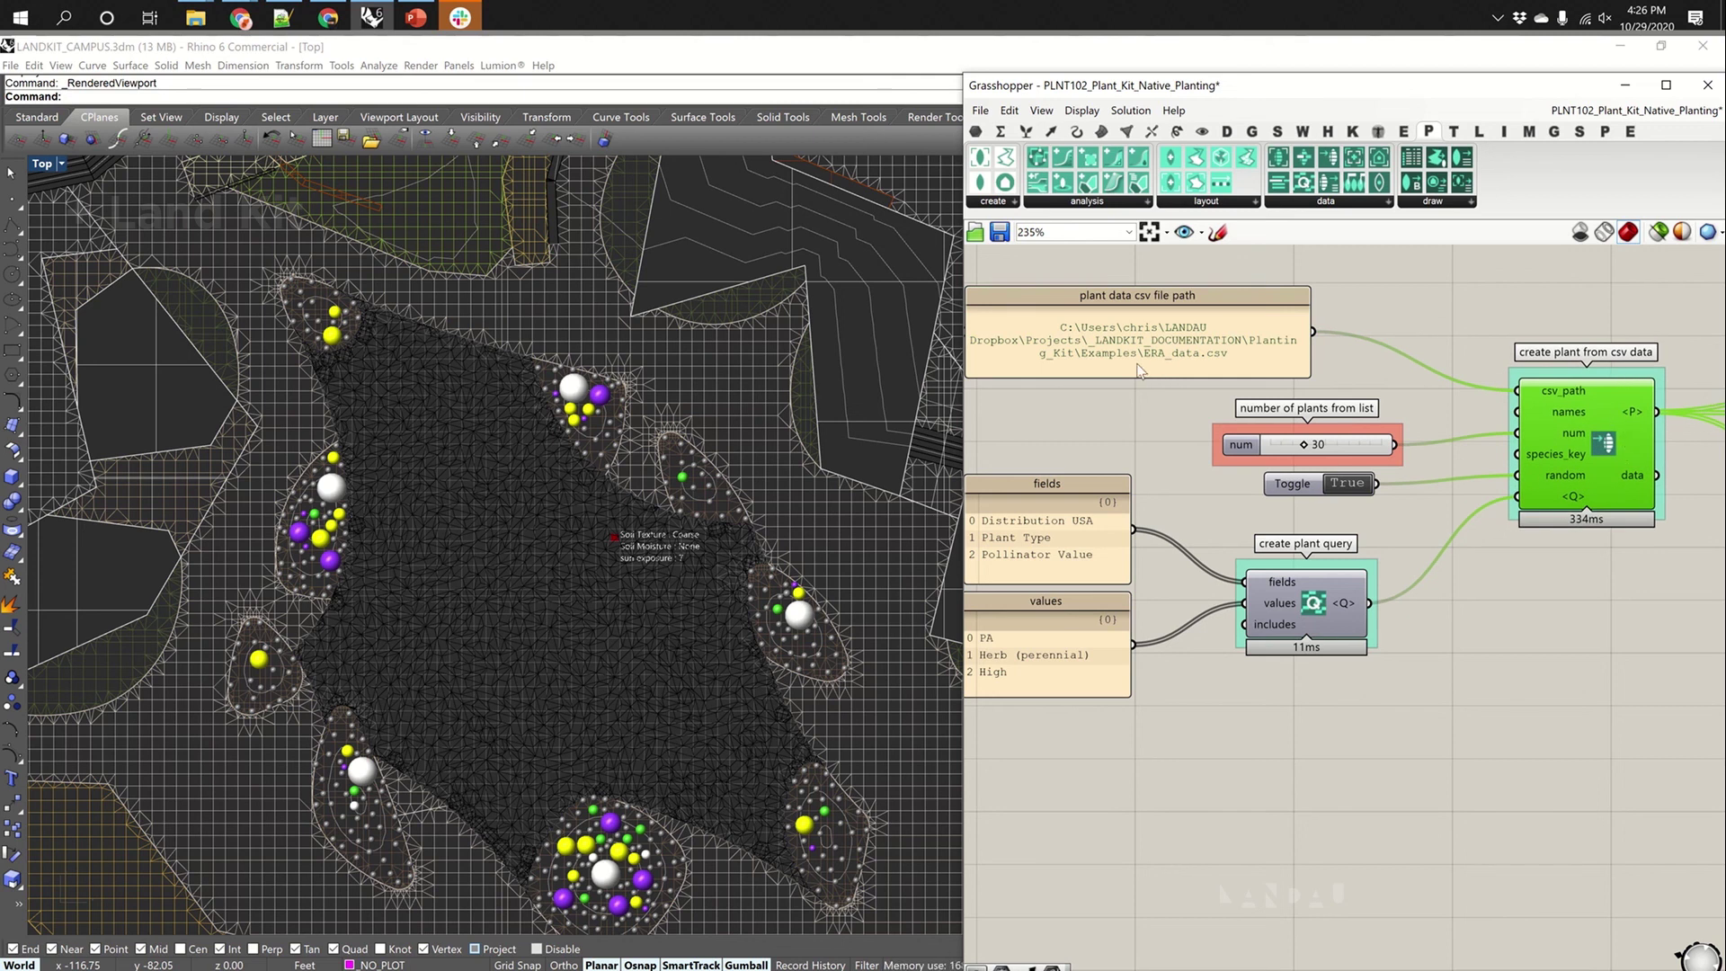
pyautogui.scroll(5, 1152, 351)
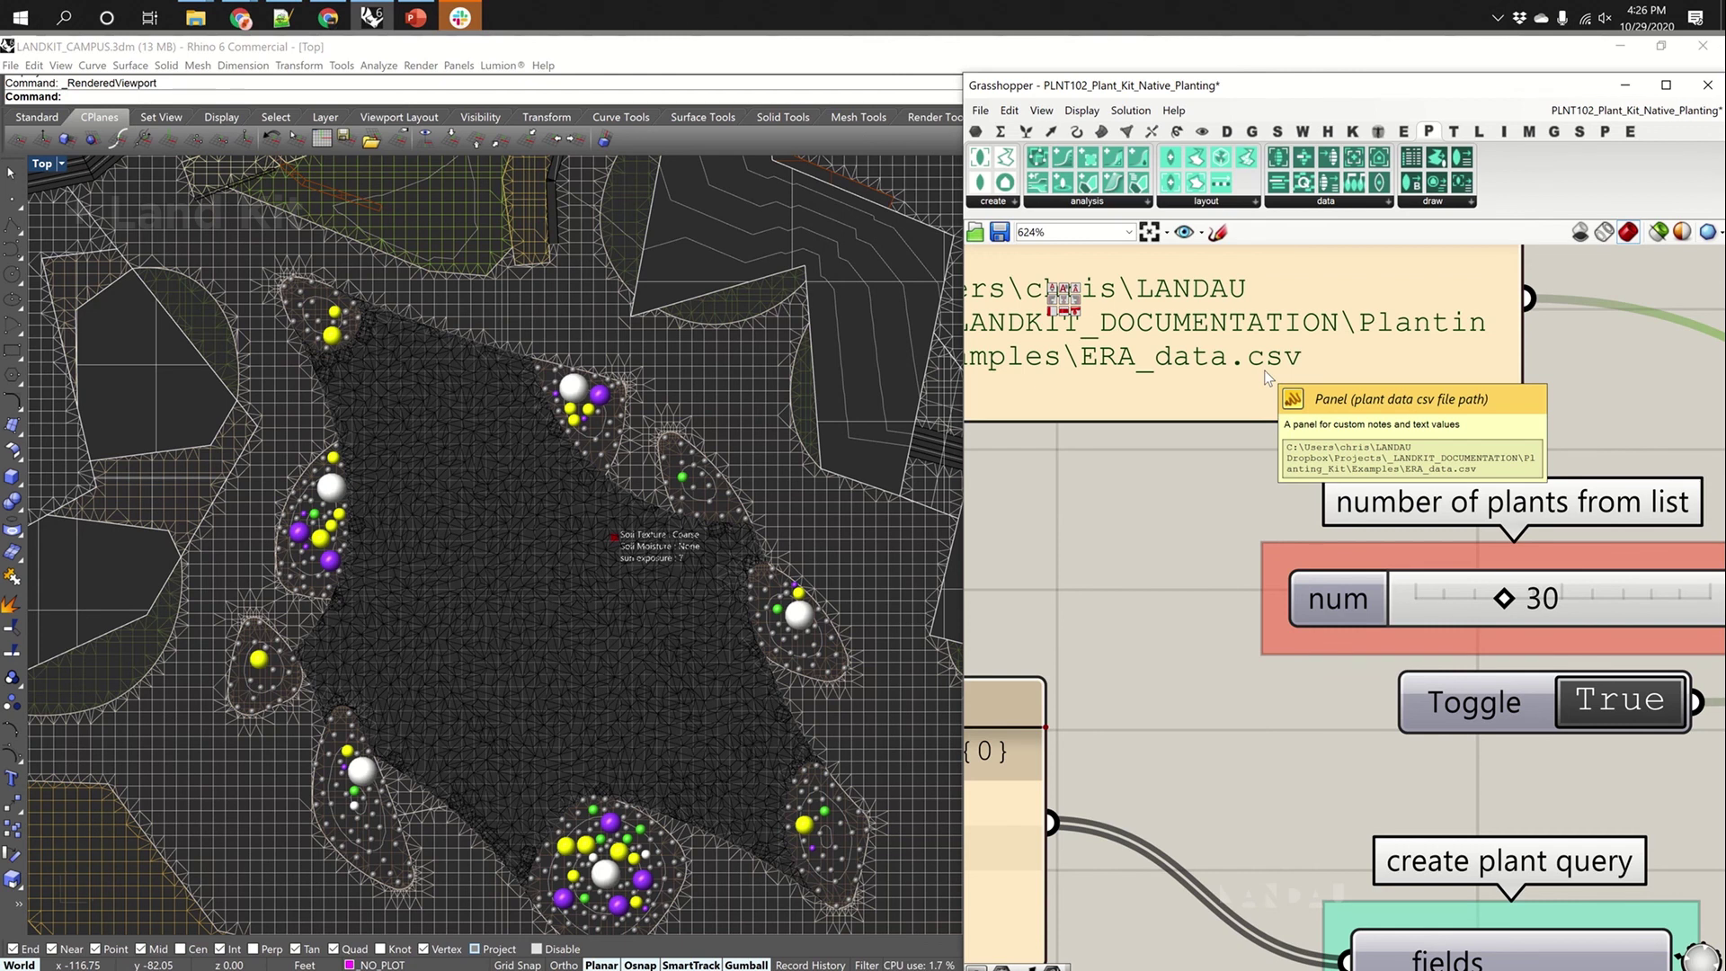
pyautogui.scroll(-2, 1214, 493)
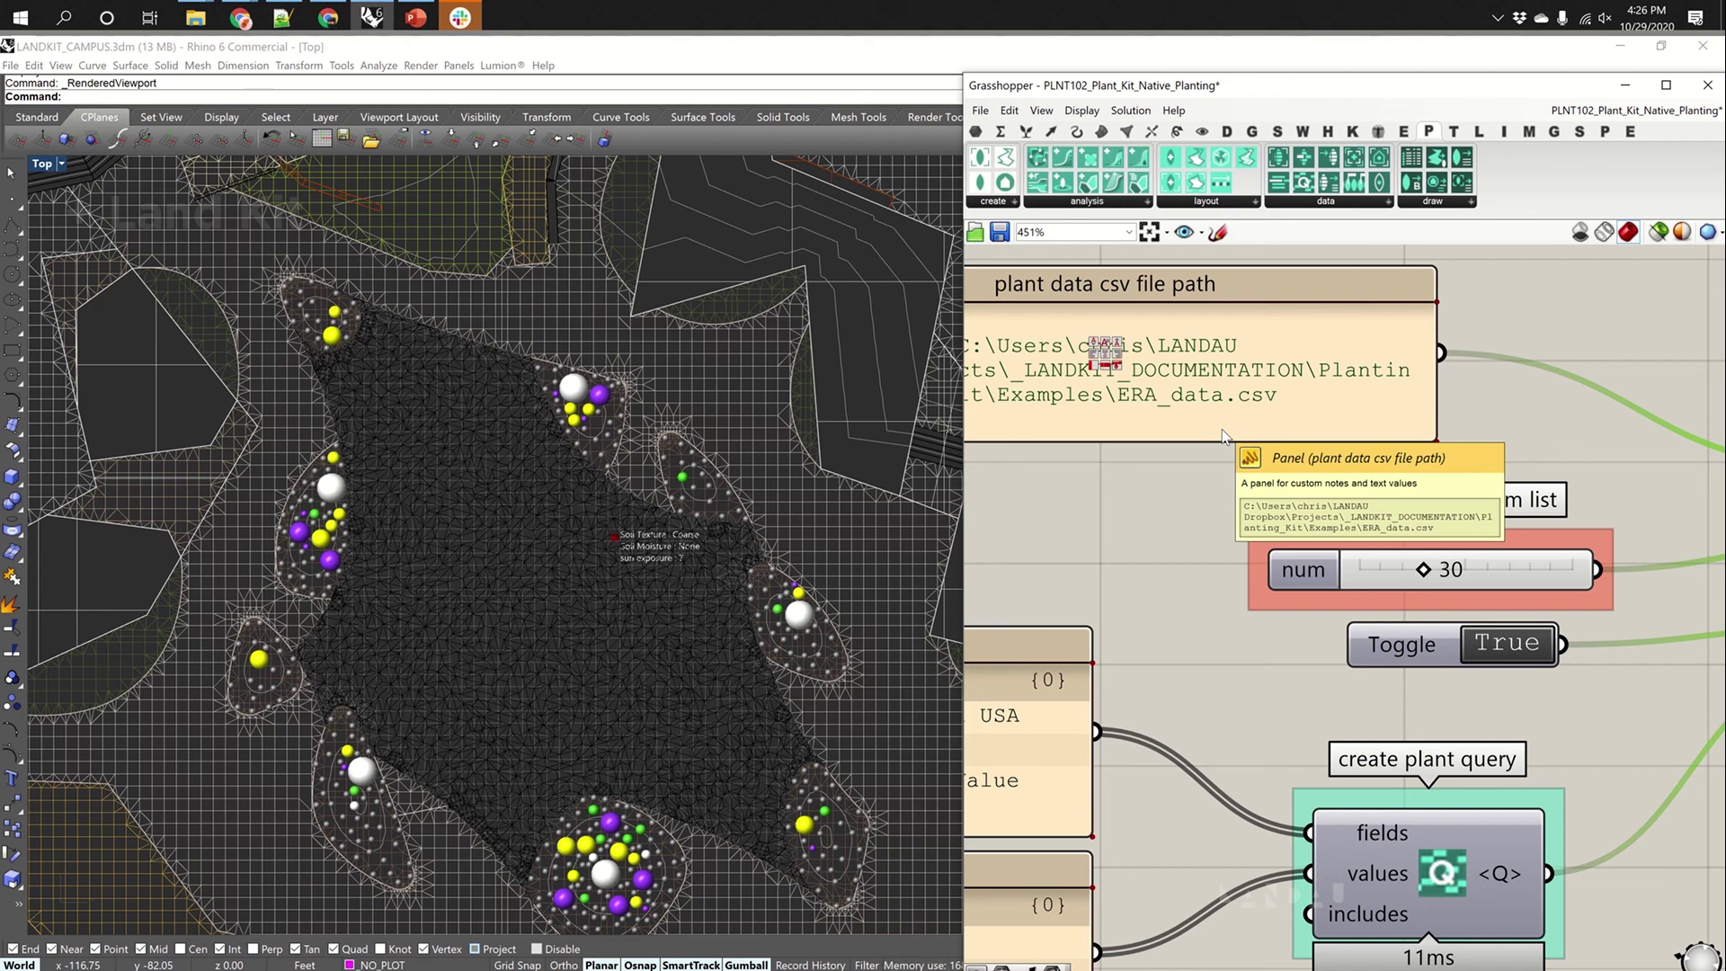
pyautogui.scroll(-3, 1474, 397)
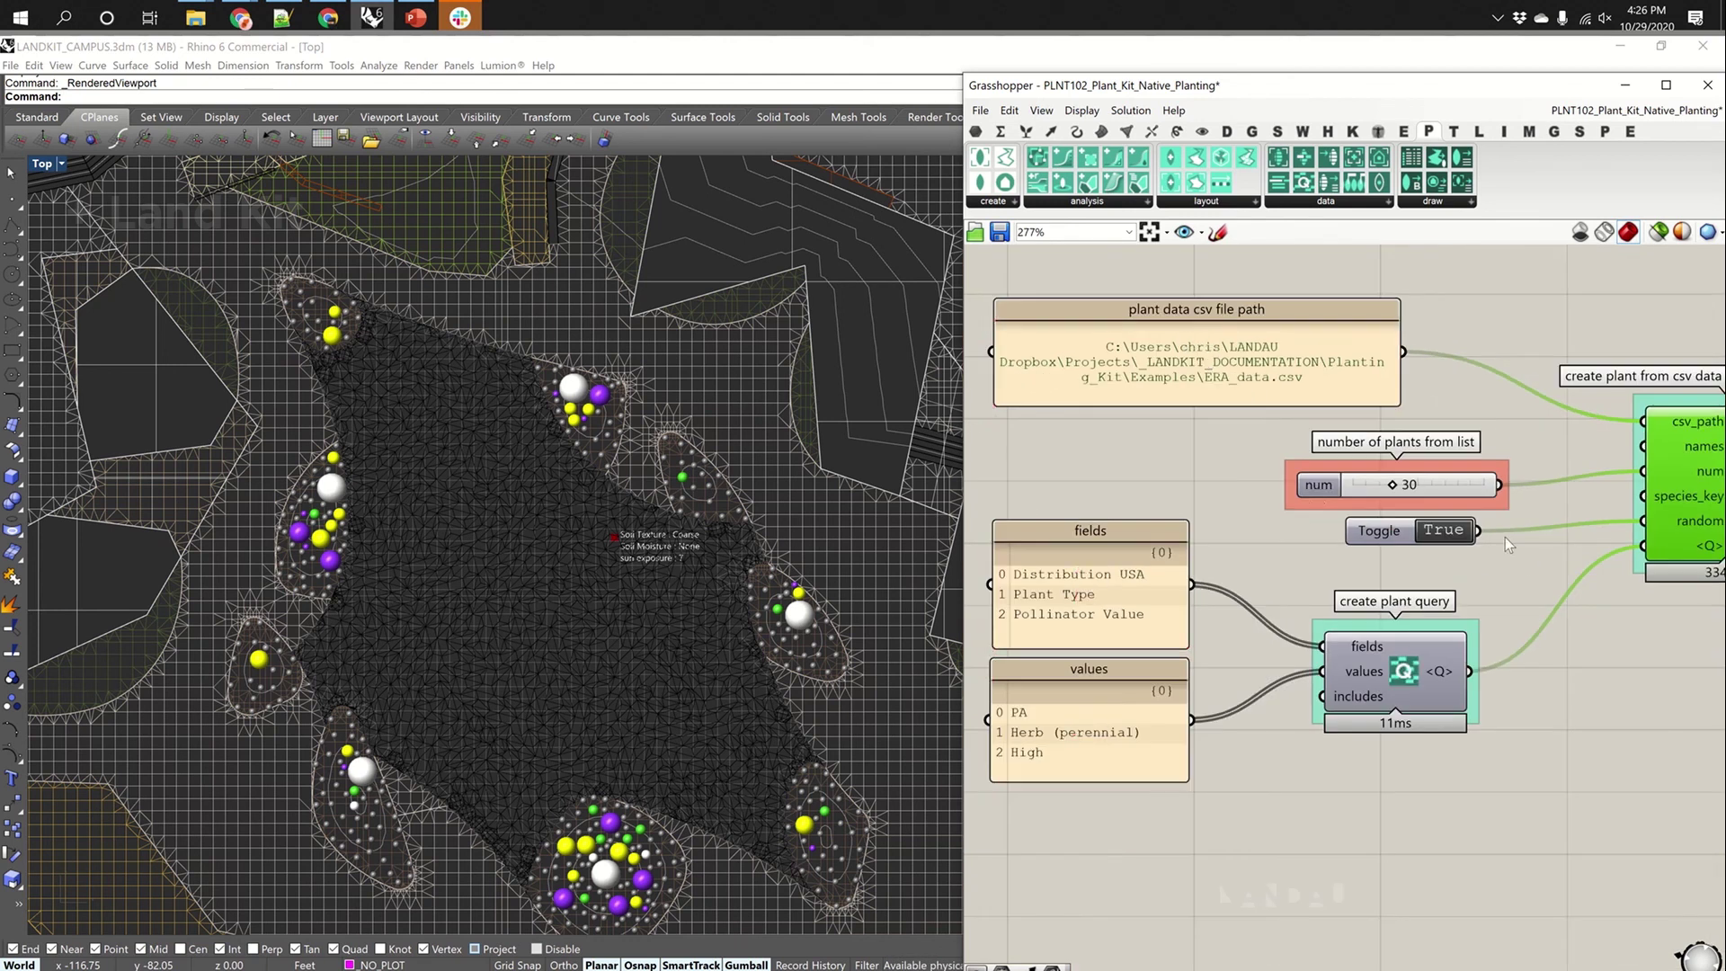
# Reveal the plant names on the create plant from csv data component's P output
pyautogui.moveTo(1328, 495); pyautogui.dragTo(1329, 487)
pyautogui.moveTo(1686, 475); pyautogui.dragTo(1550, 449, button='right')
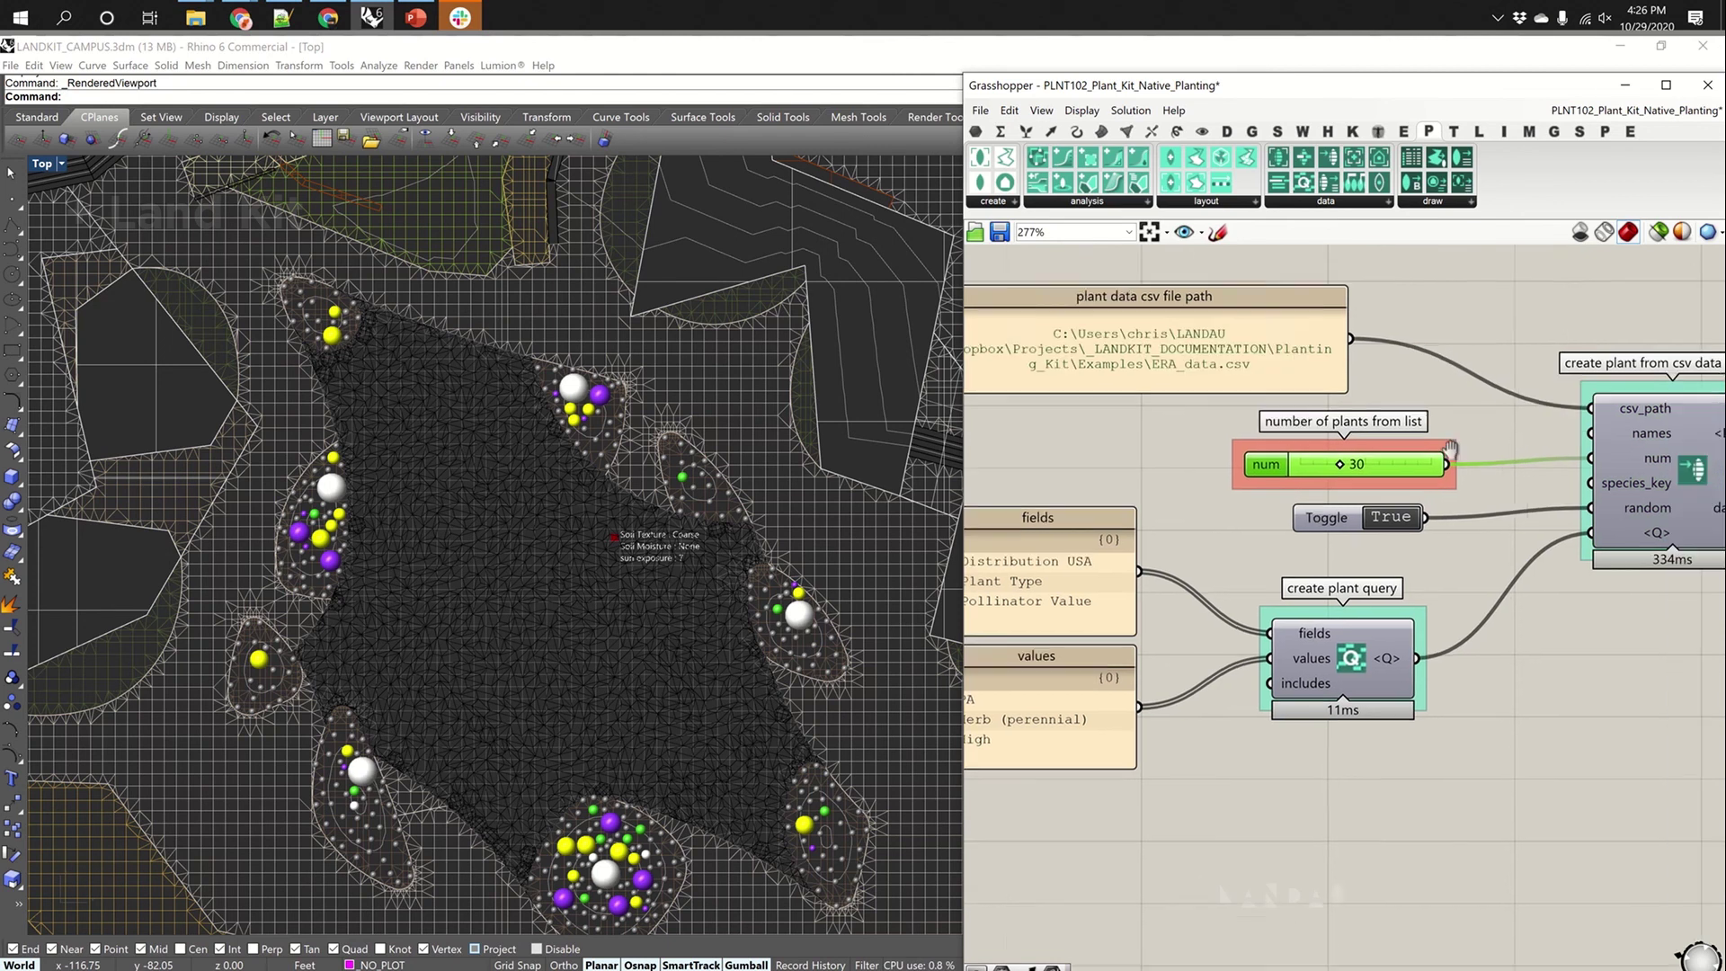
pyautogui.moveTo(1253, 588); pyautogui.dragTo(1456, 519, button='right')
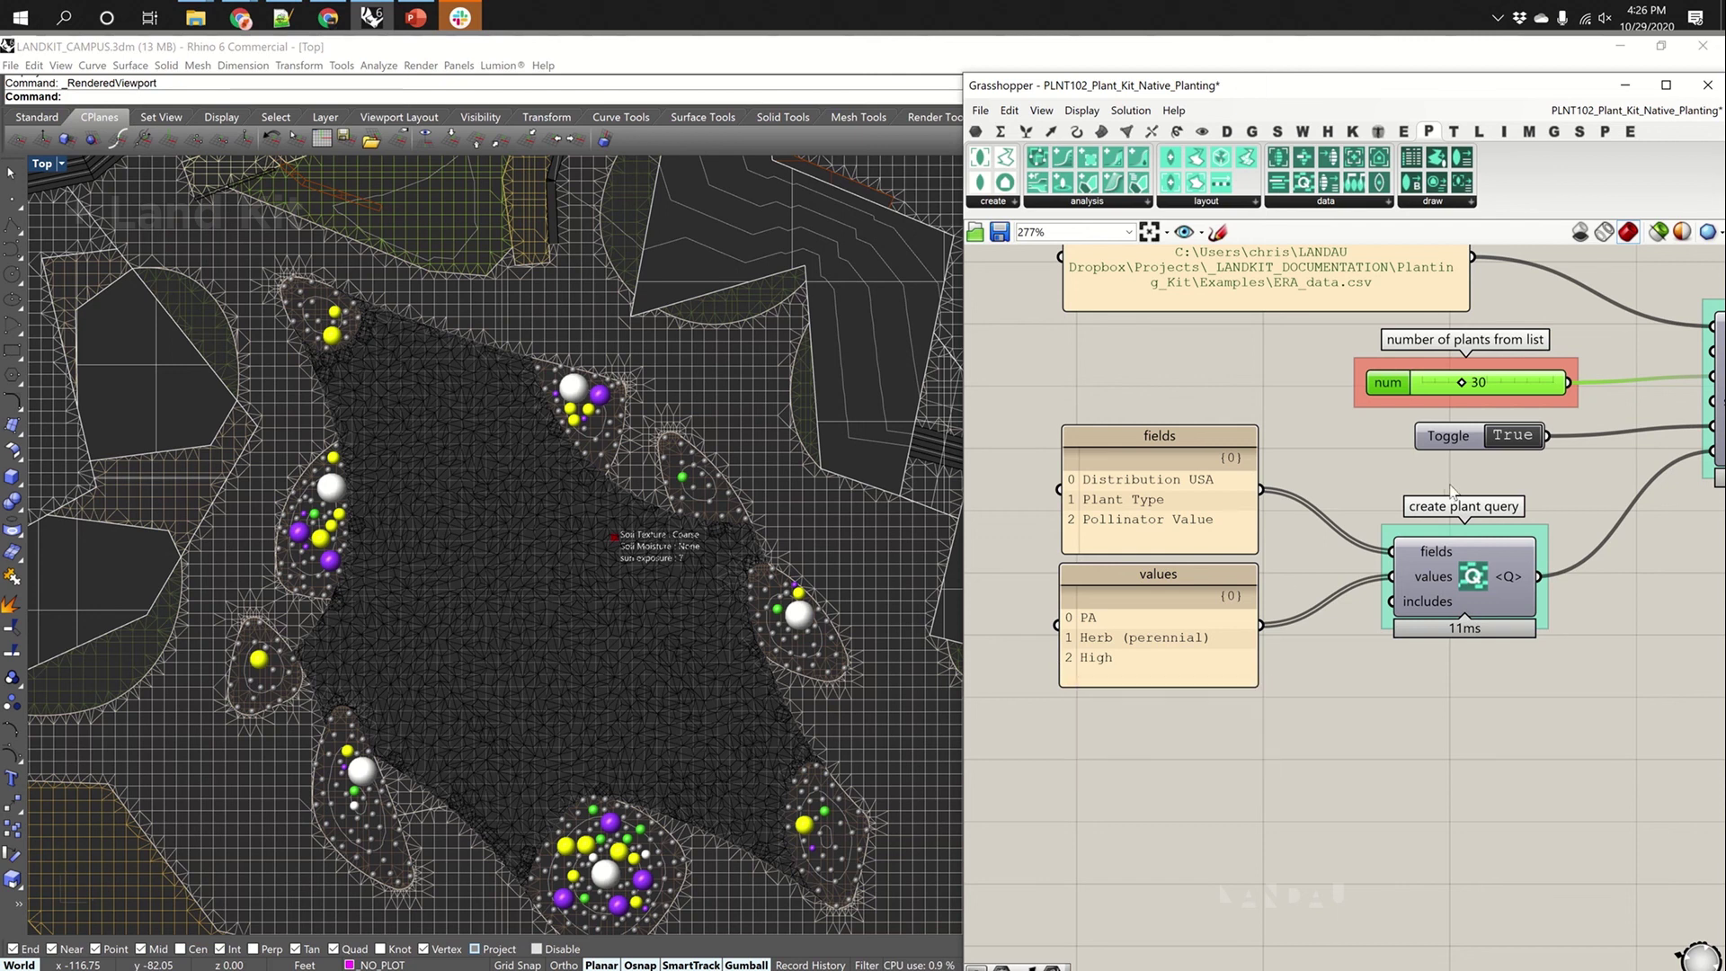
pyautogui.moveTo(1450, 491); pyautogui.dragTo(1229, 542, button='right')
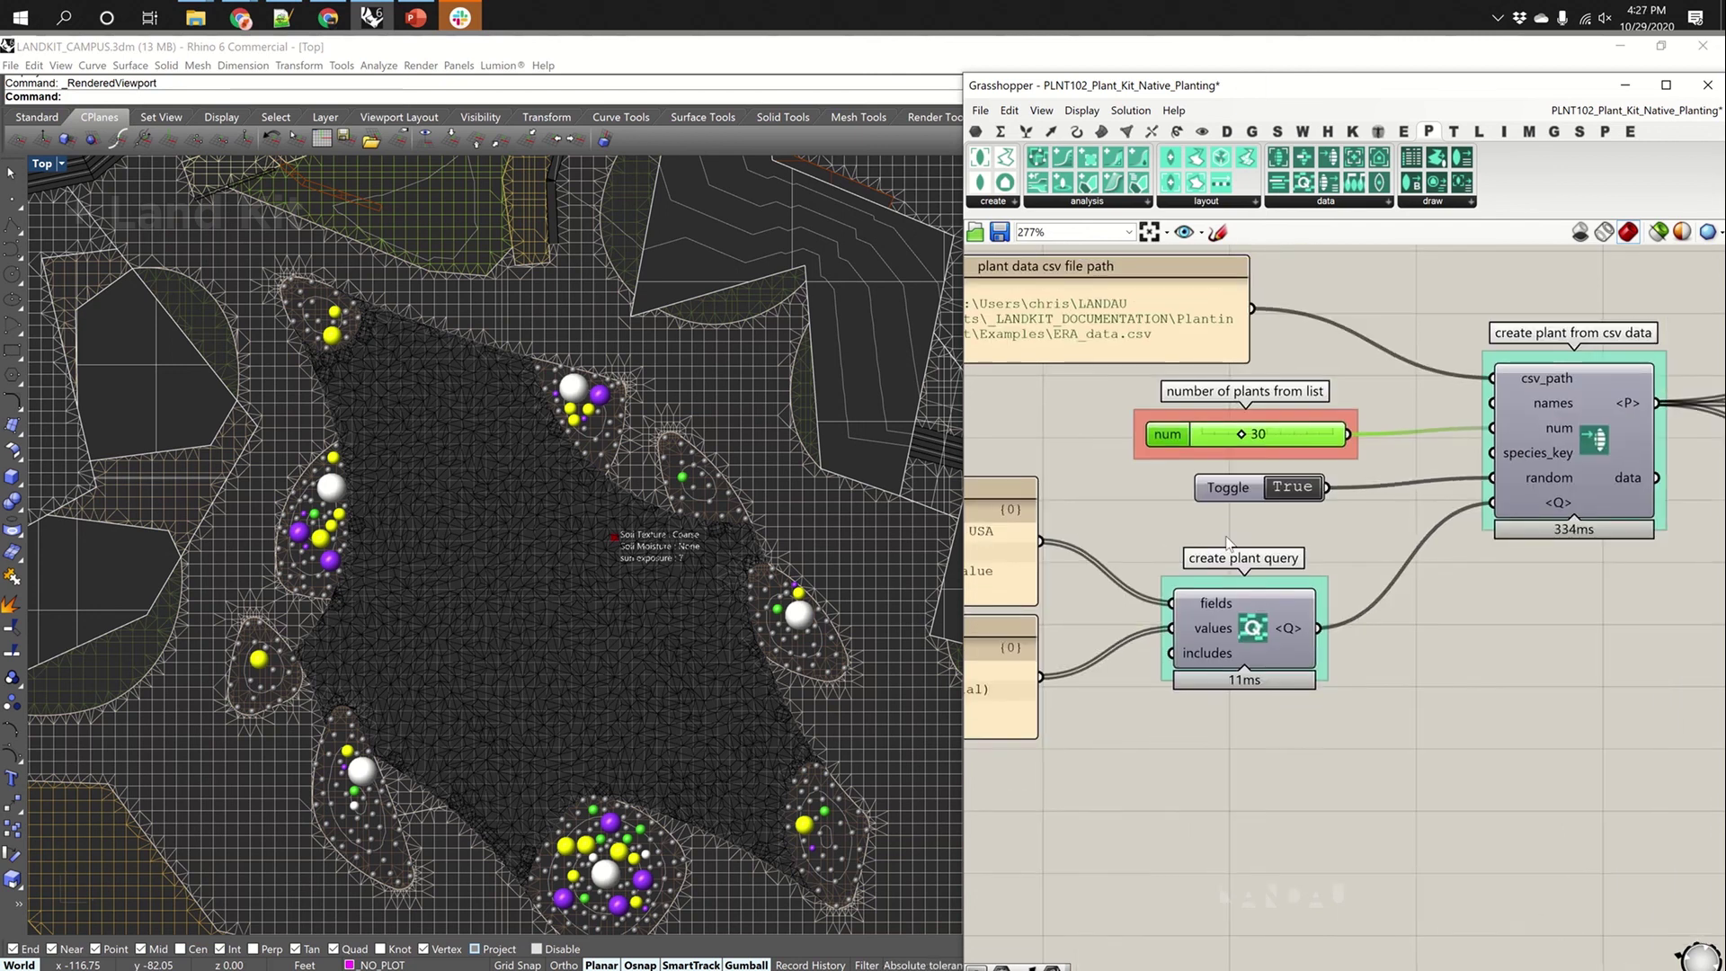
pyautogui.moveTo(1572, 437); pyautogui.dragTo(1469, 442, button='right')
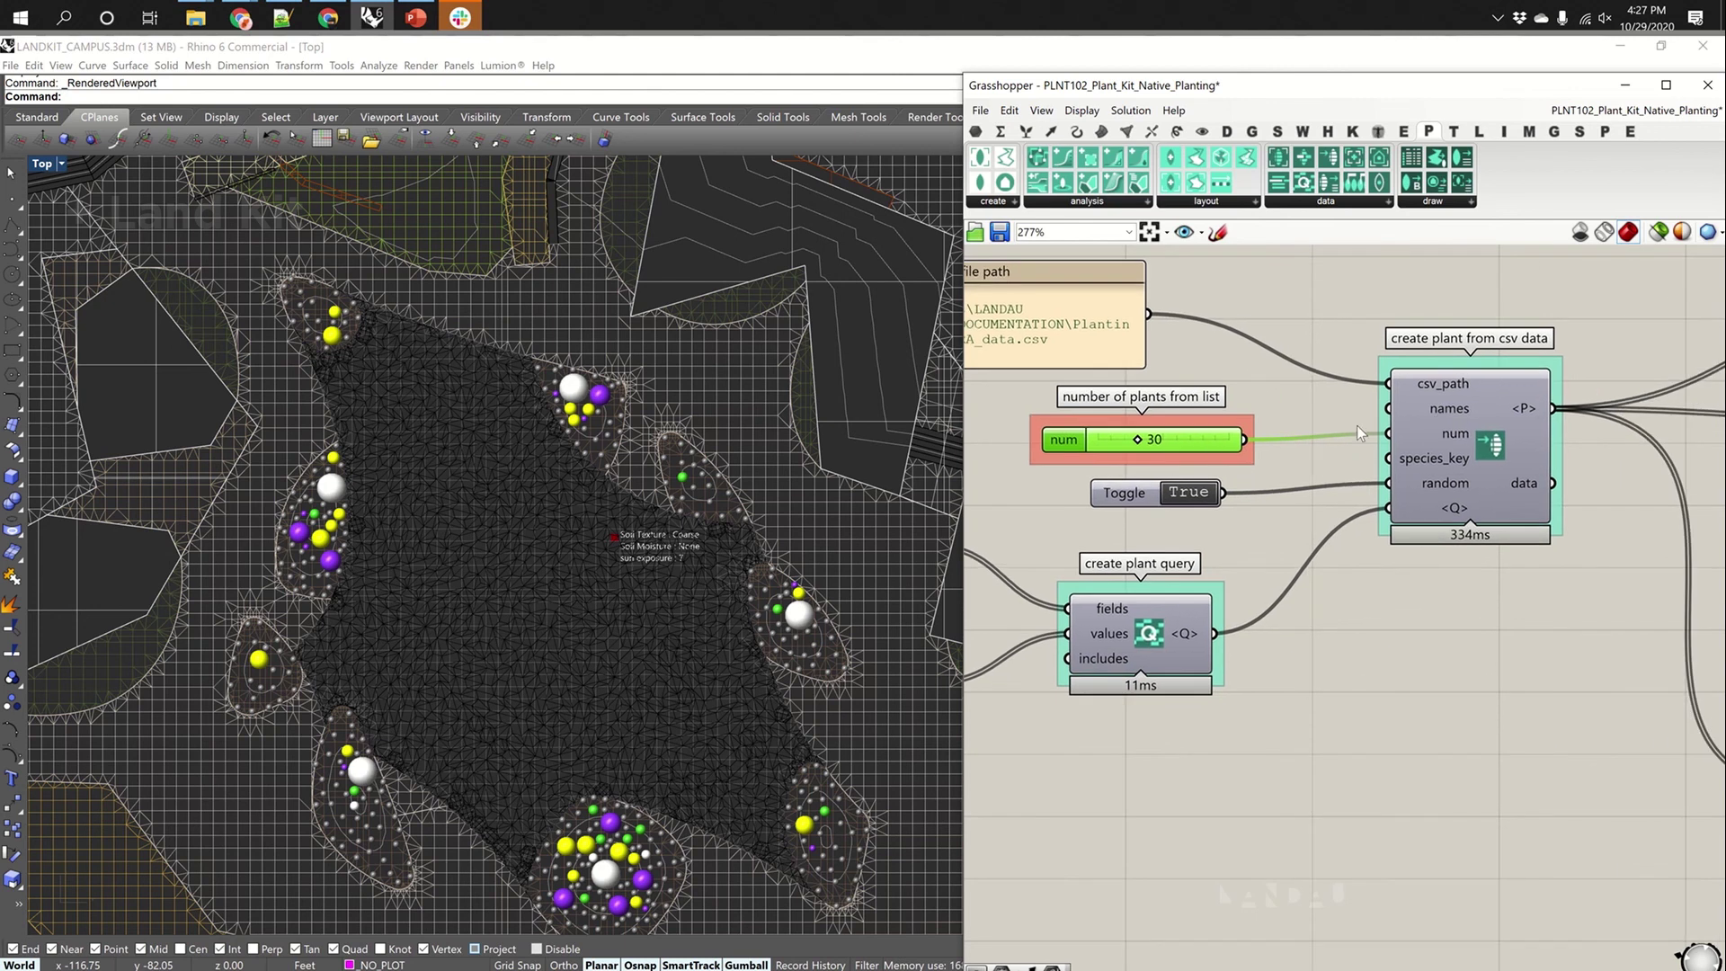
pyautogui.moveTo(1524, 411)
# Disconnect the 'number of plants from list' slider so all 135 matching plants are output
pyautogui.keyDown('ctrl'); pyautogui.moveTo(1378, 440); pyautogui.dragTo(1400, 433); pyautogui.keyUp('ctrl')
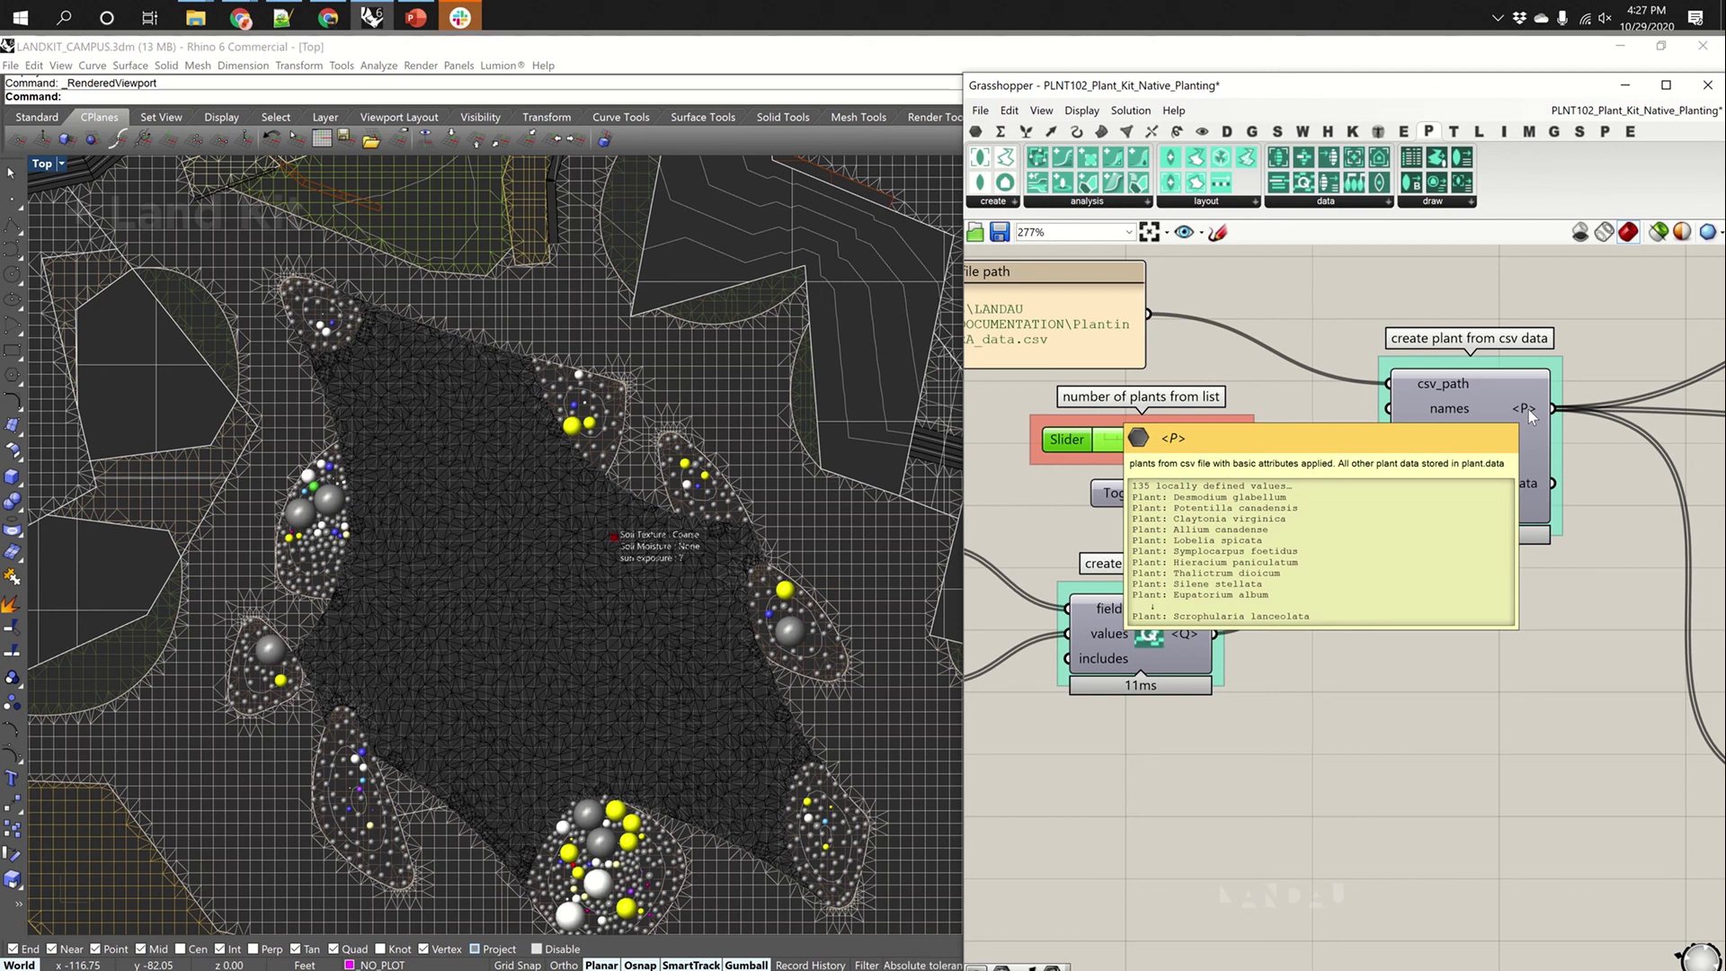
# Read the plant table's species counts and soil moisture, then zoom out to the whole campus
pyautogui.scroll(-5, 348, 426)
pyautogui.scroll(-4, 351, 427)
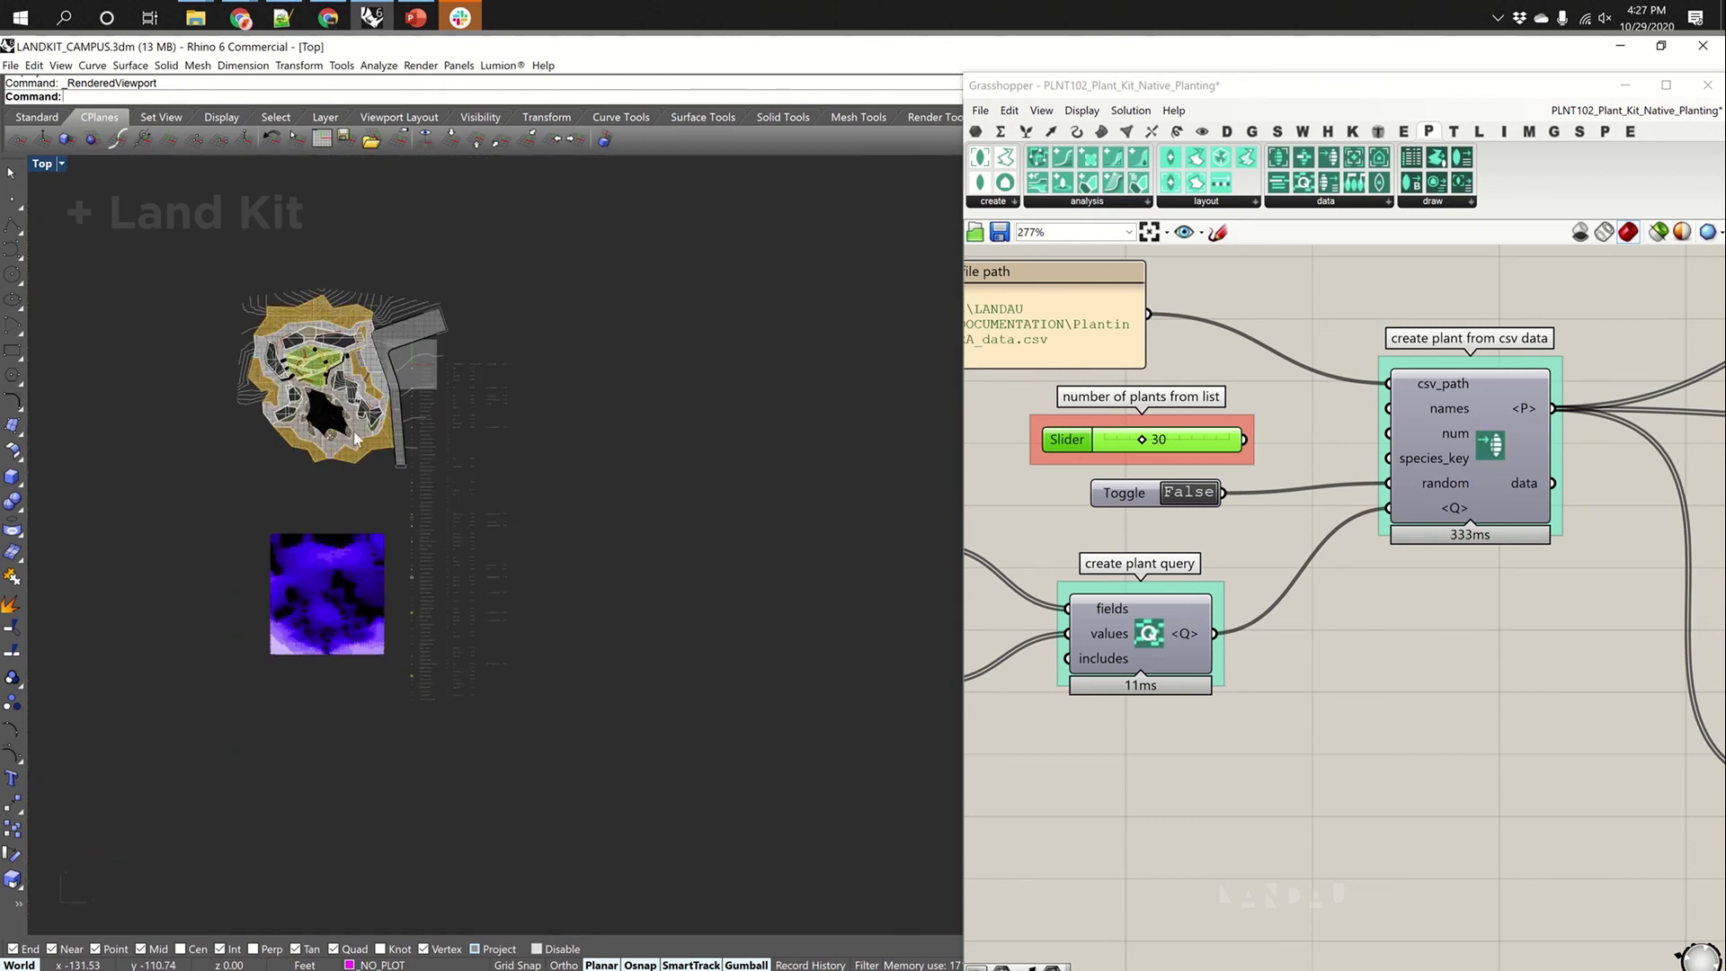
pyautogui.moveTo(427, 496); pyautogui.dragTo(617, 500, button='right')
pyautogui.scroll(3, 574, 534)
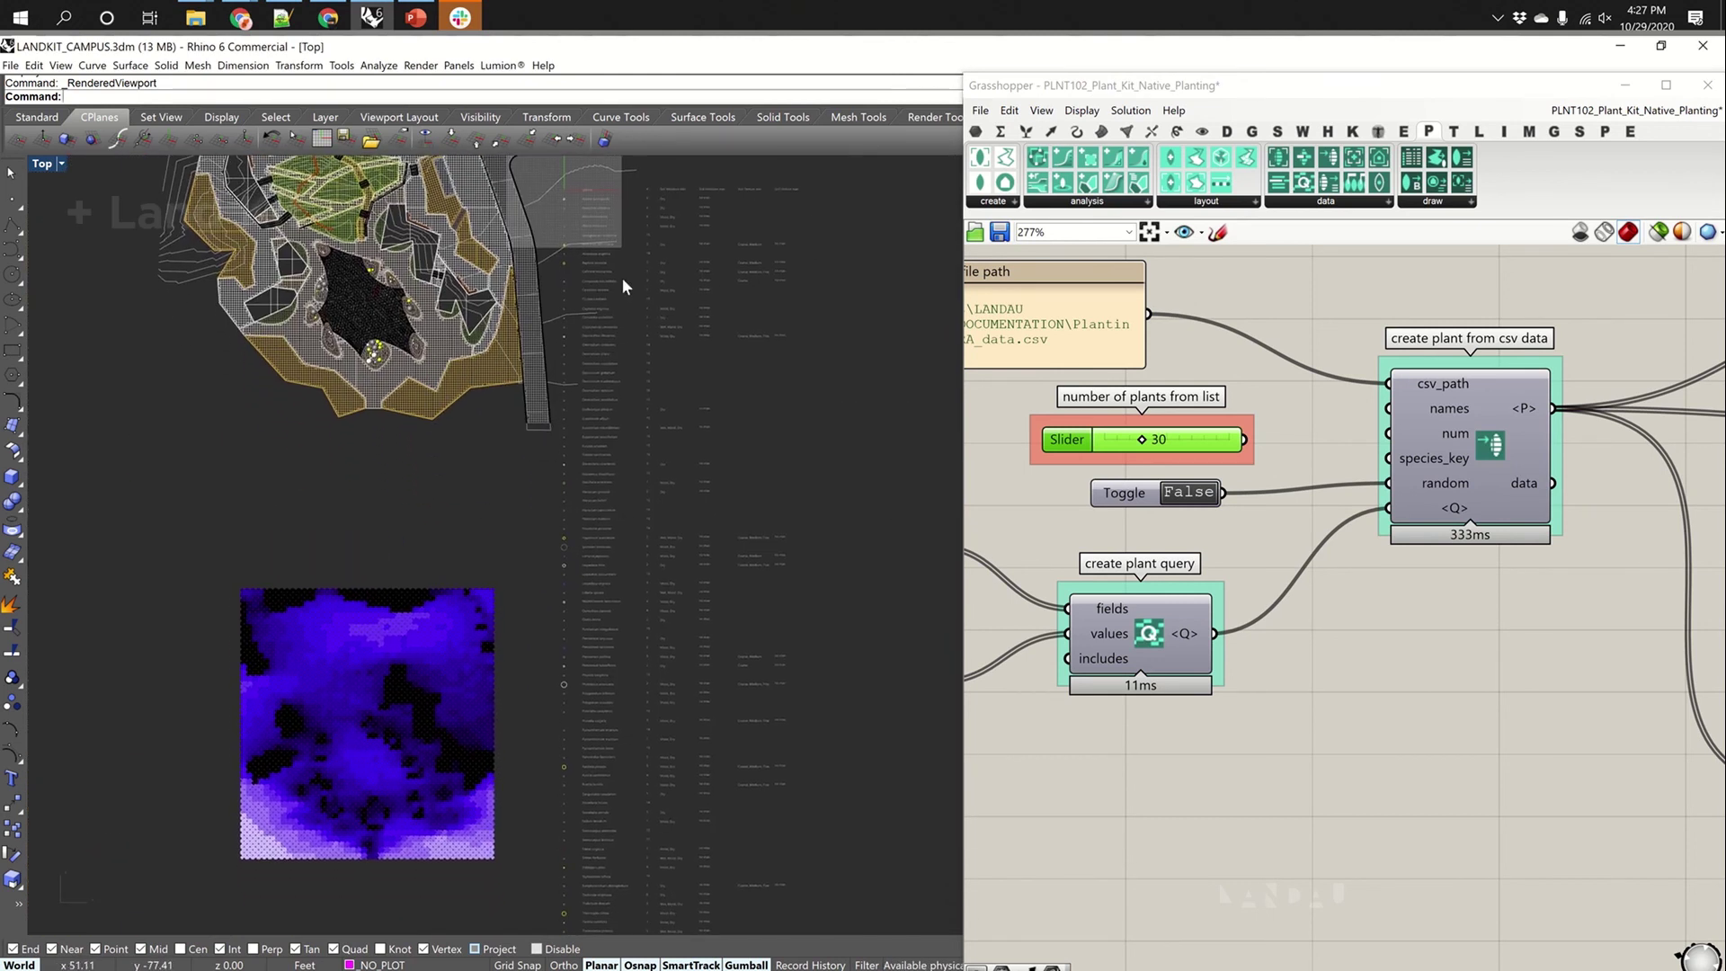
pyautogui.scroll(6, 623, 277)
pyautogui.moveTo(570, 243); pyautogui.dragTo(542, 374, button='right')
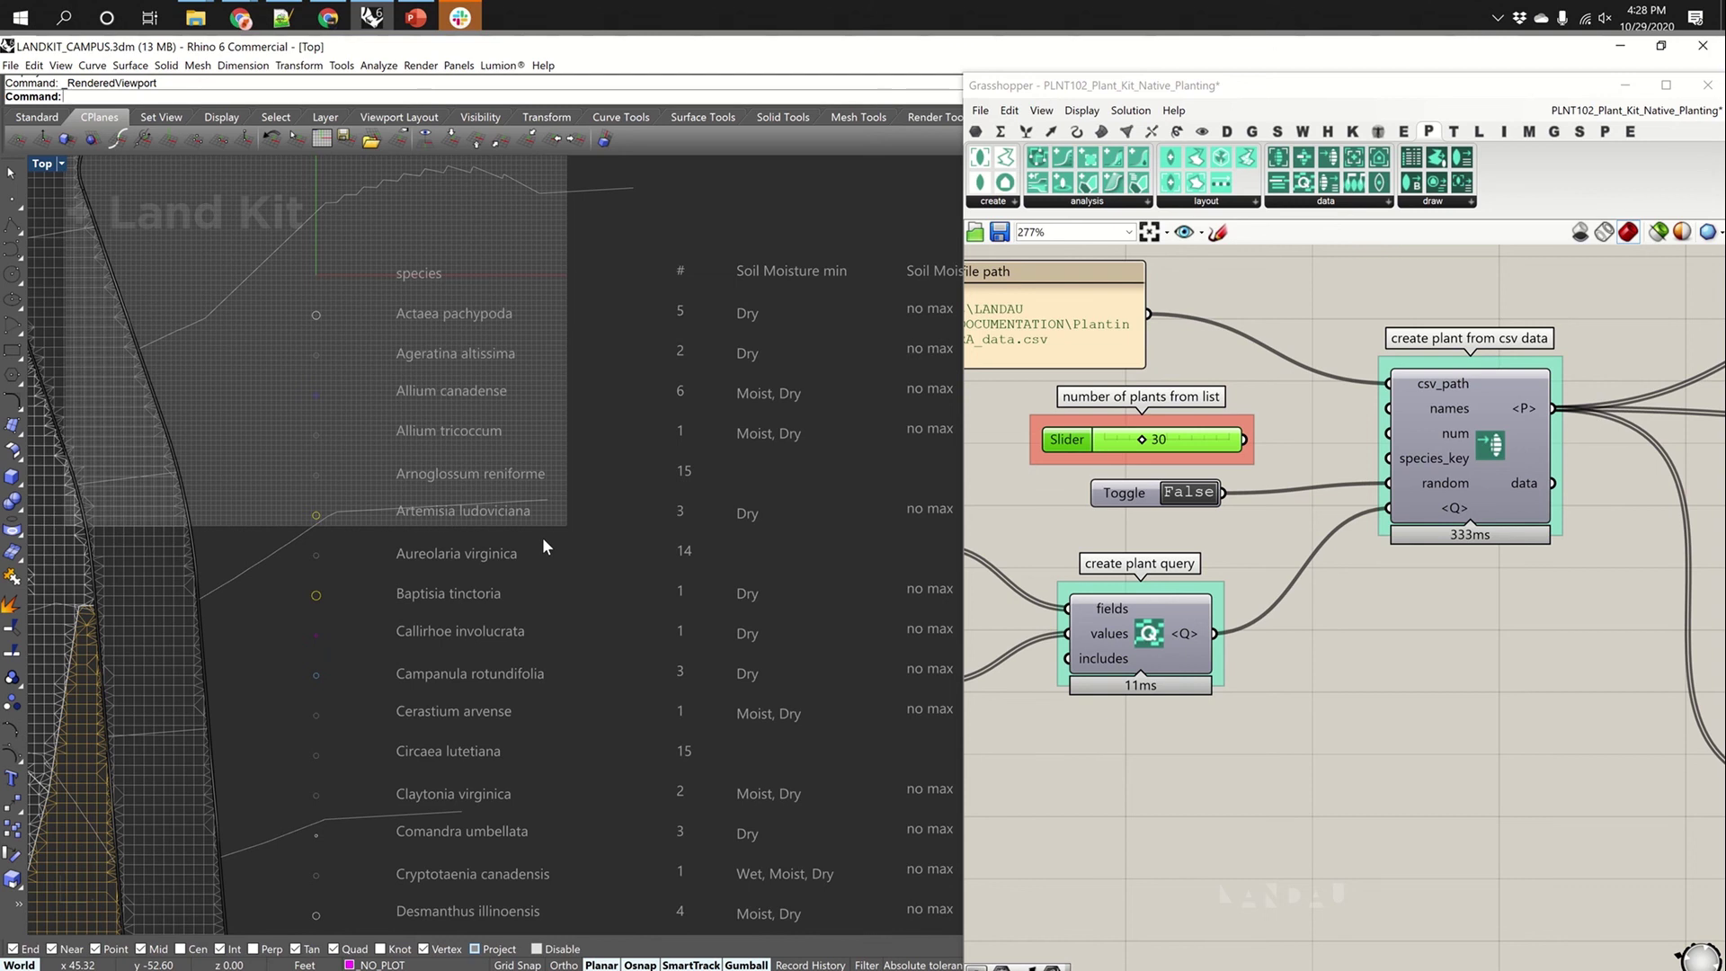
pyautogui.scroll(-6, 542, 537)
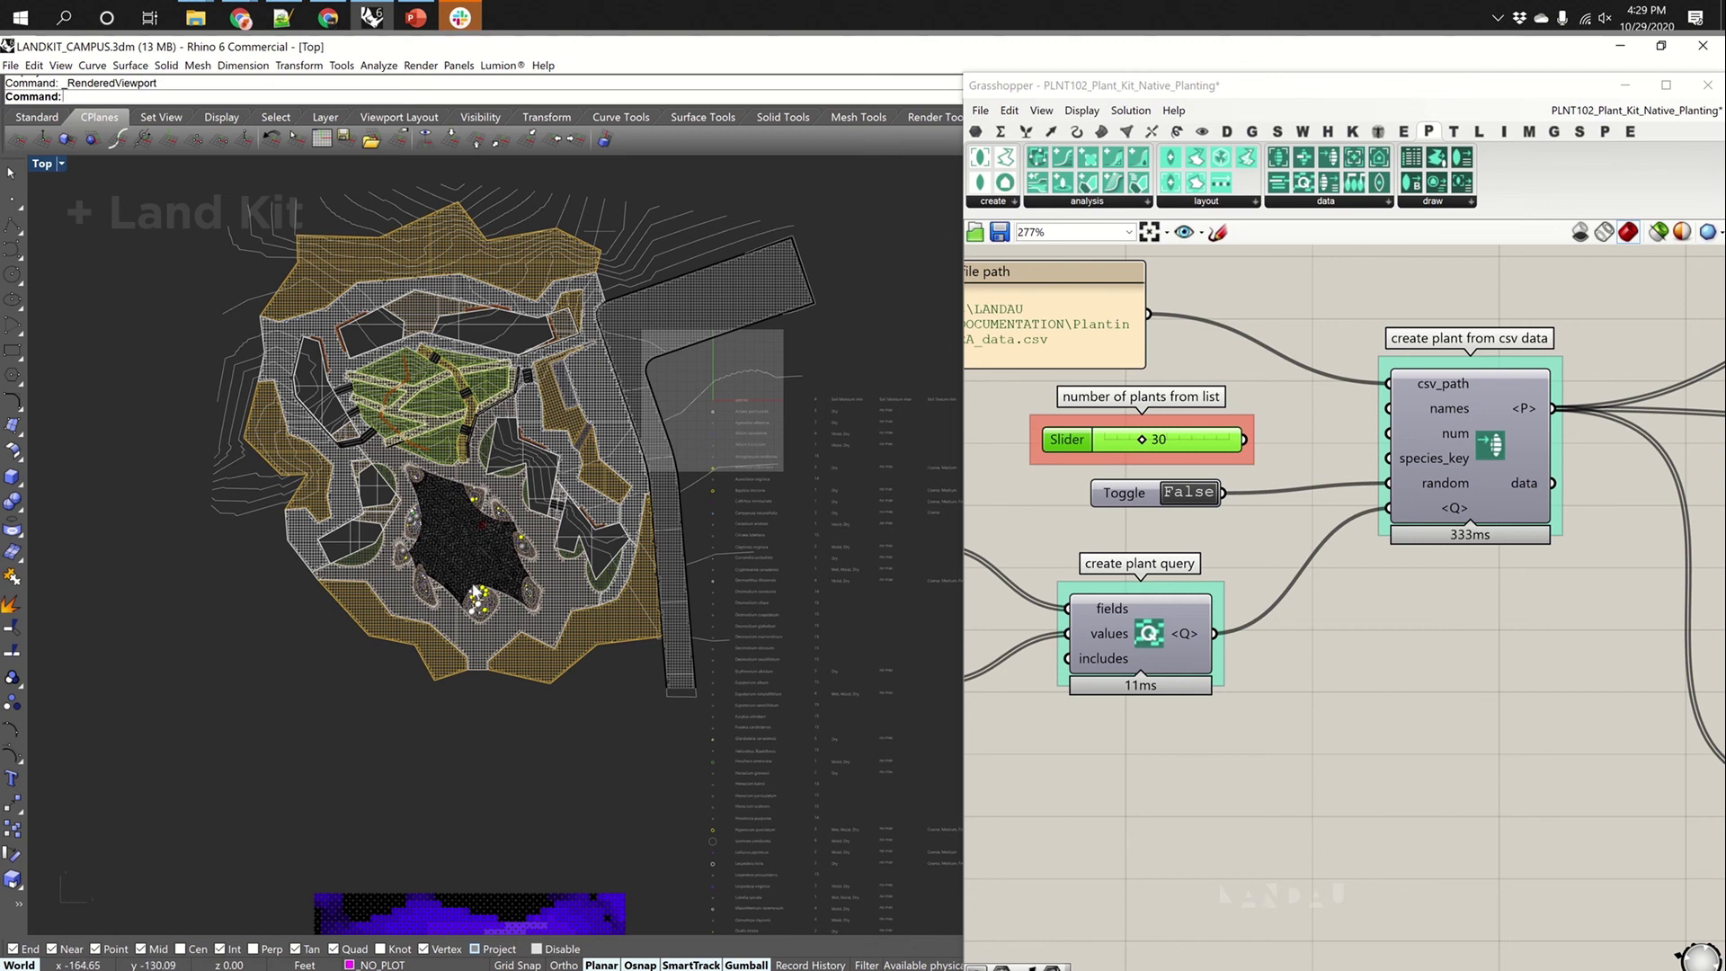
# Zoom the Rhino view onto the planting beds and reframe the Grasshopper components
pyautogui.scroll(5, 475, 590)
pyautogui.moveTo(476, 594); pyautogui.dragTo(547, 651, button='right')
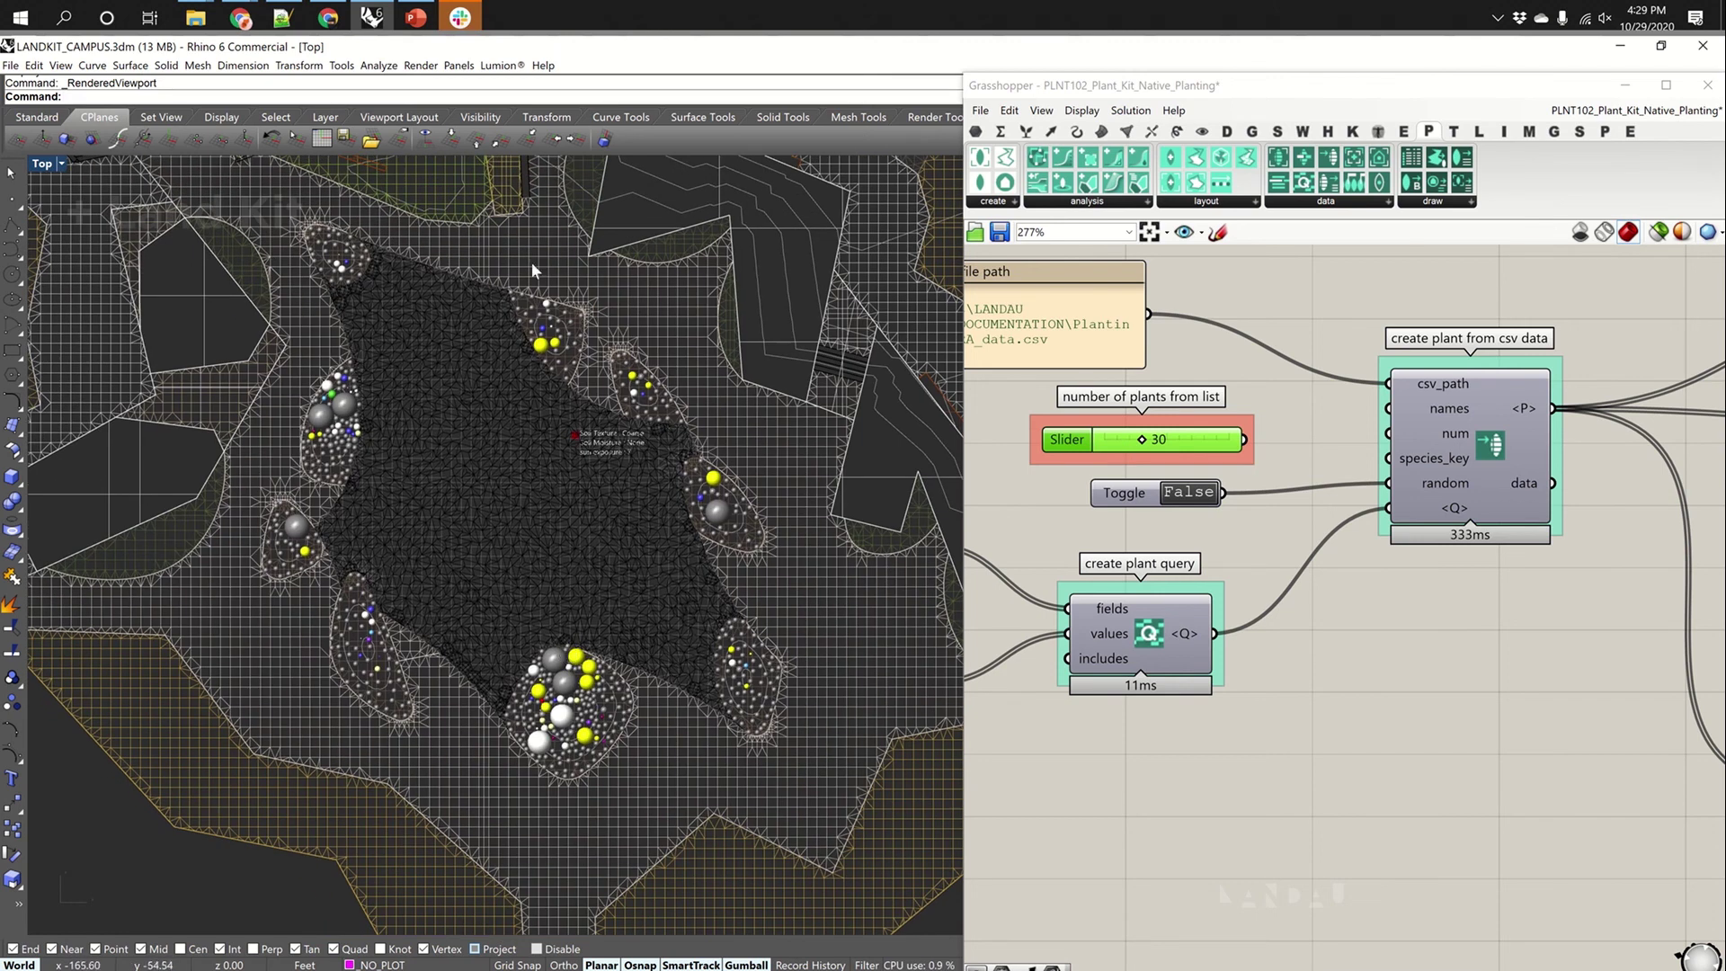
pyautogui.moveTo(1259, 496); pyautogui.dragTo(1208, 573, button='right')
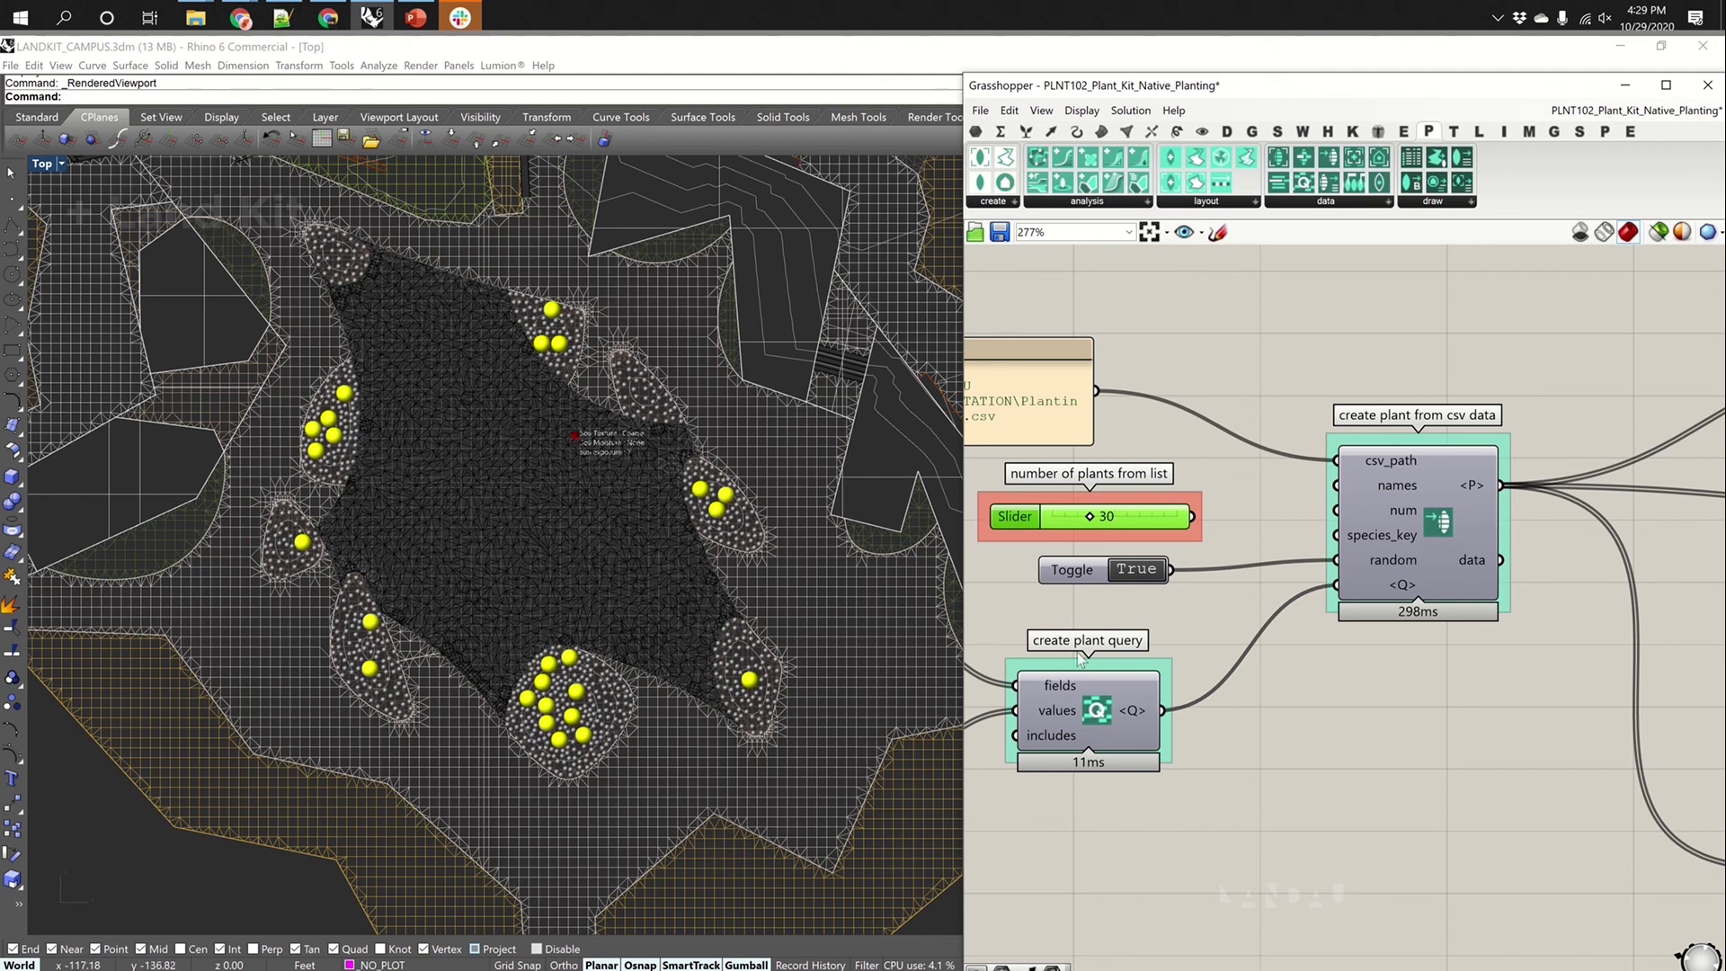
# Connect create plant query's Q output to create plant from csv data's Q input, then zoom to the soil label
pyautogui.moveTo(1162, 710); pyautogui.dragTo(1338, 587)
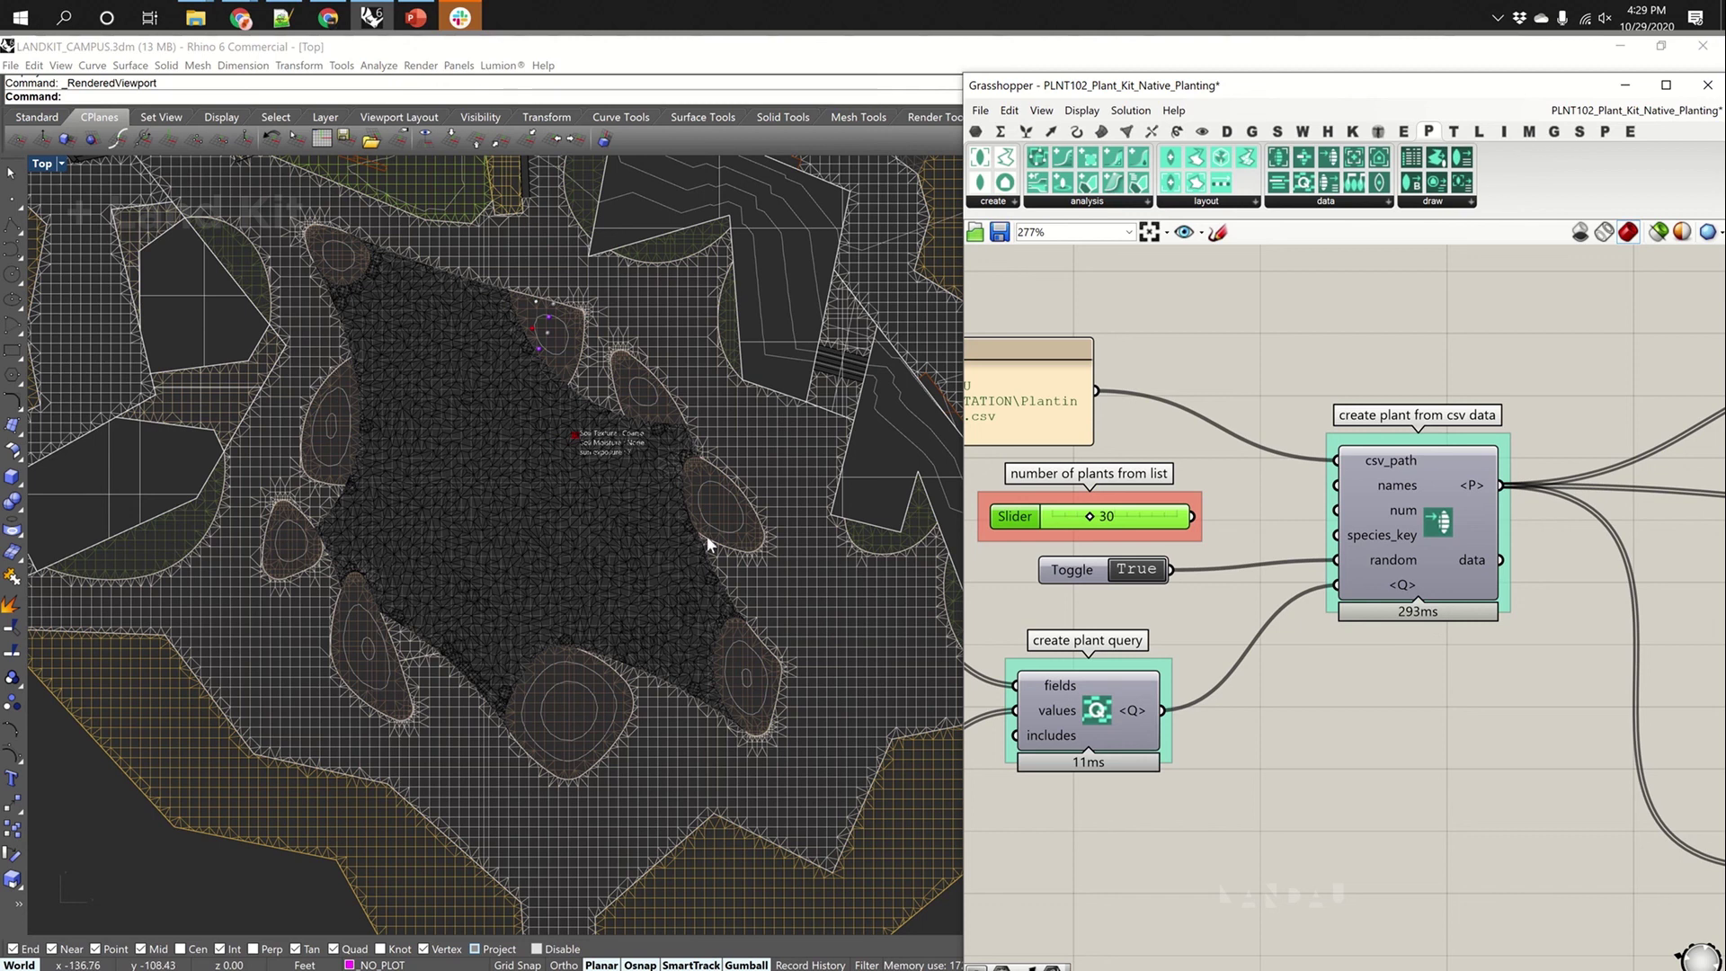
pyautogui.scroll(2, 574, 435)
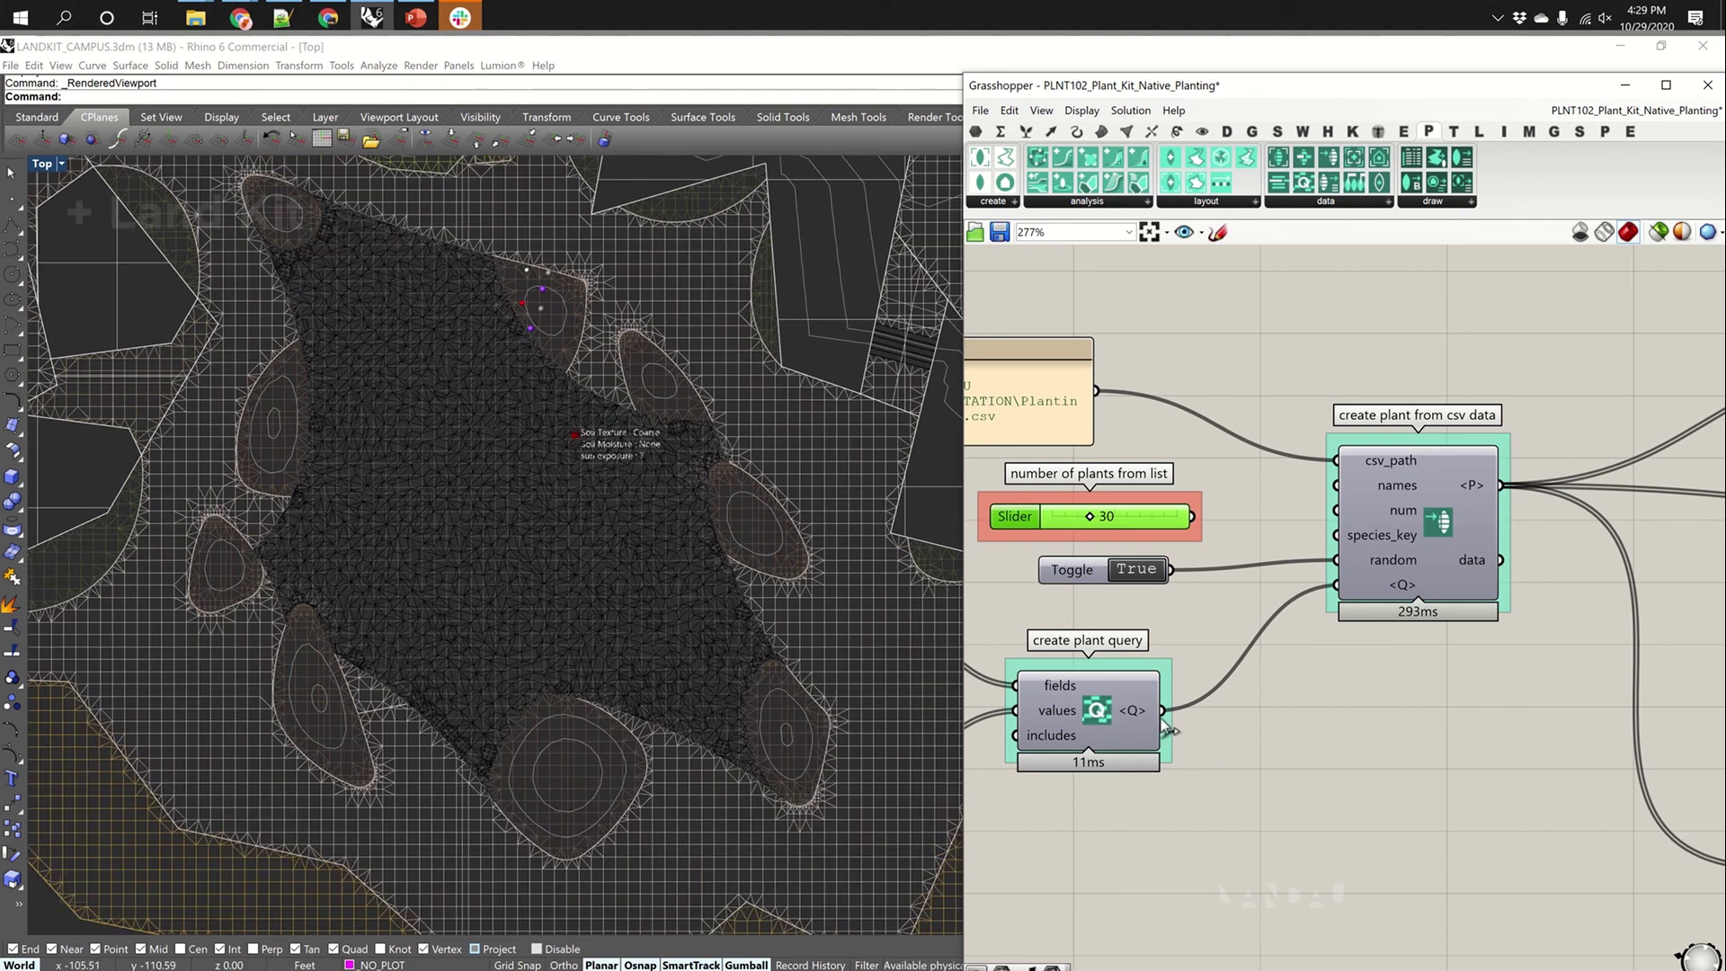
pyautogui.moveTo(1164, 712); pyautogui.dragTo(1339, 586)
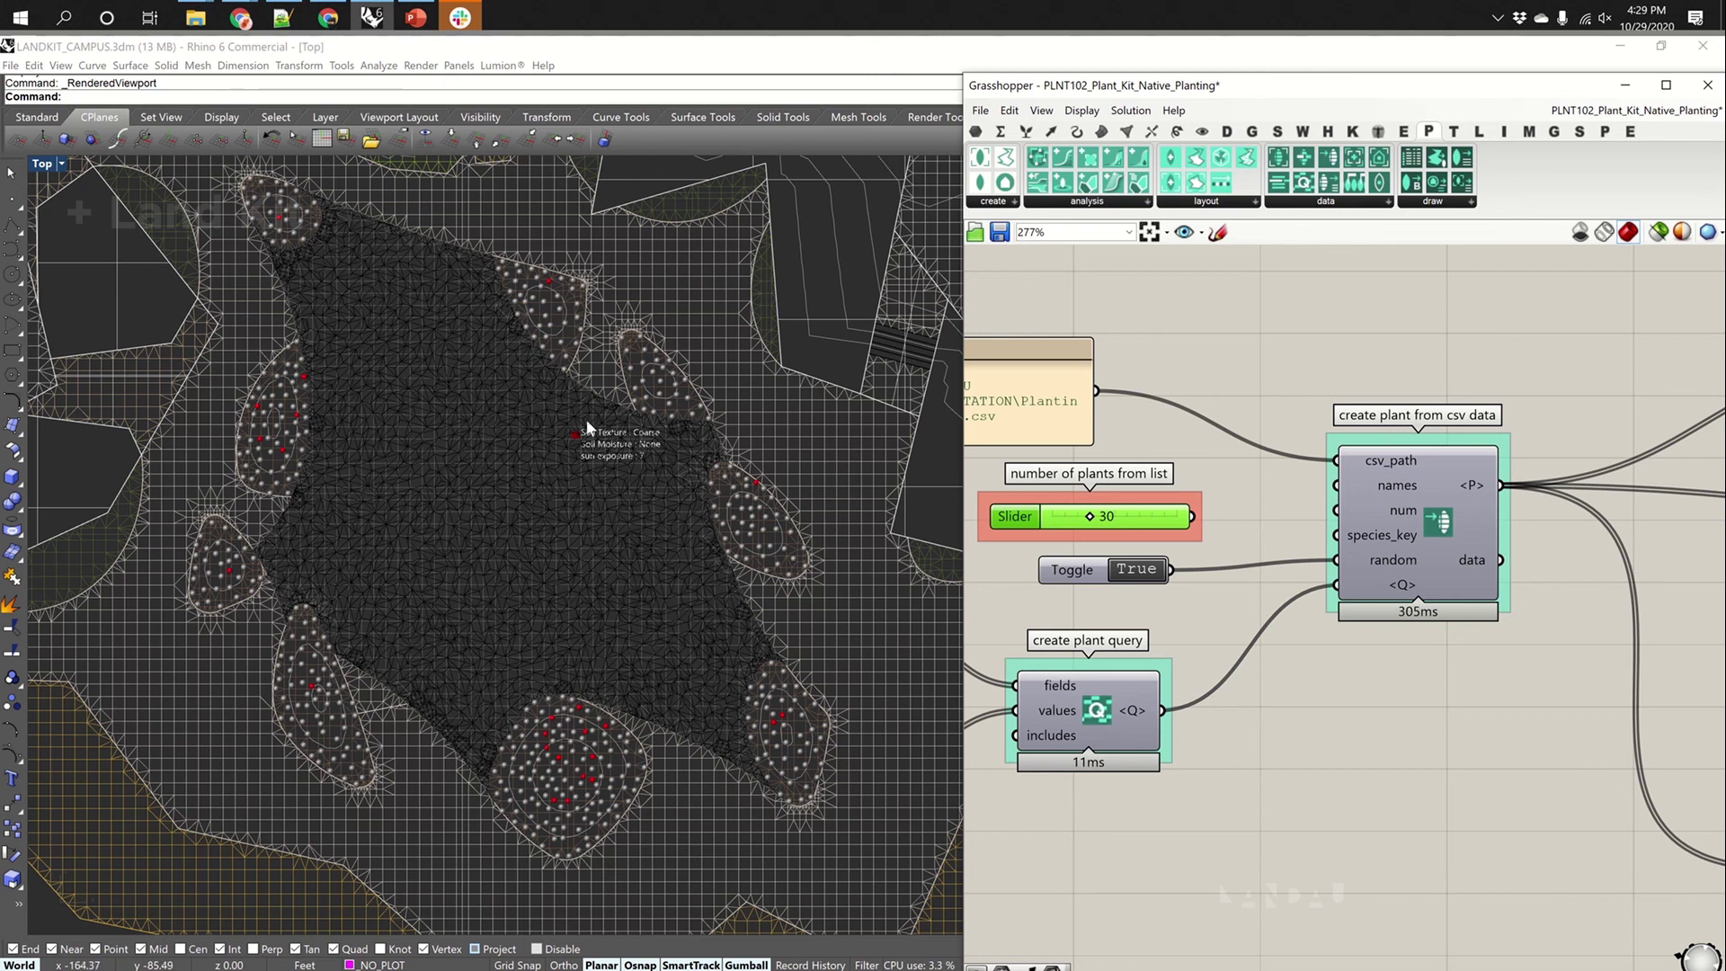
pyautogui.scroll(6, 586, 419)
pyautogui.scroll(-4, 521, 455)
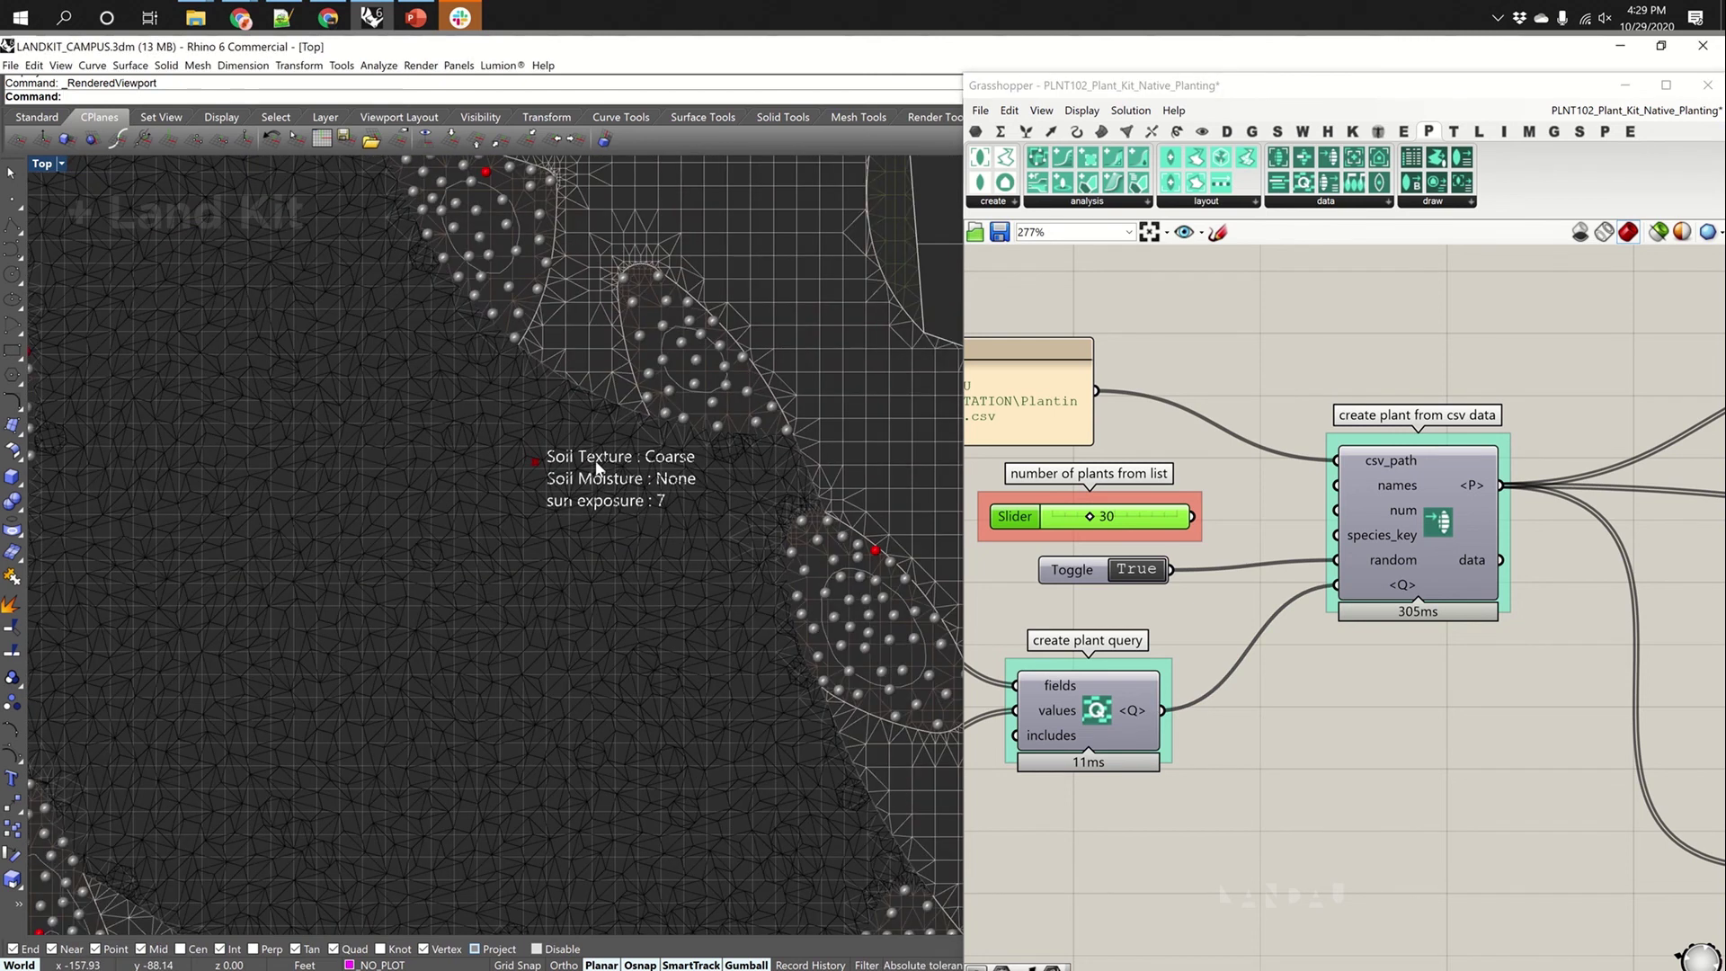
pyautogui.scroll(1, 597, 468)
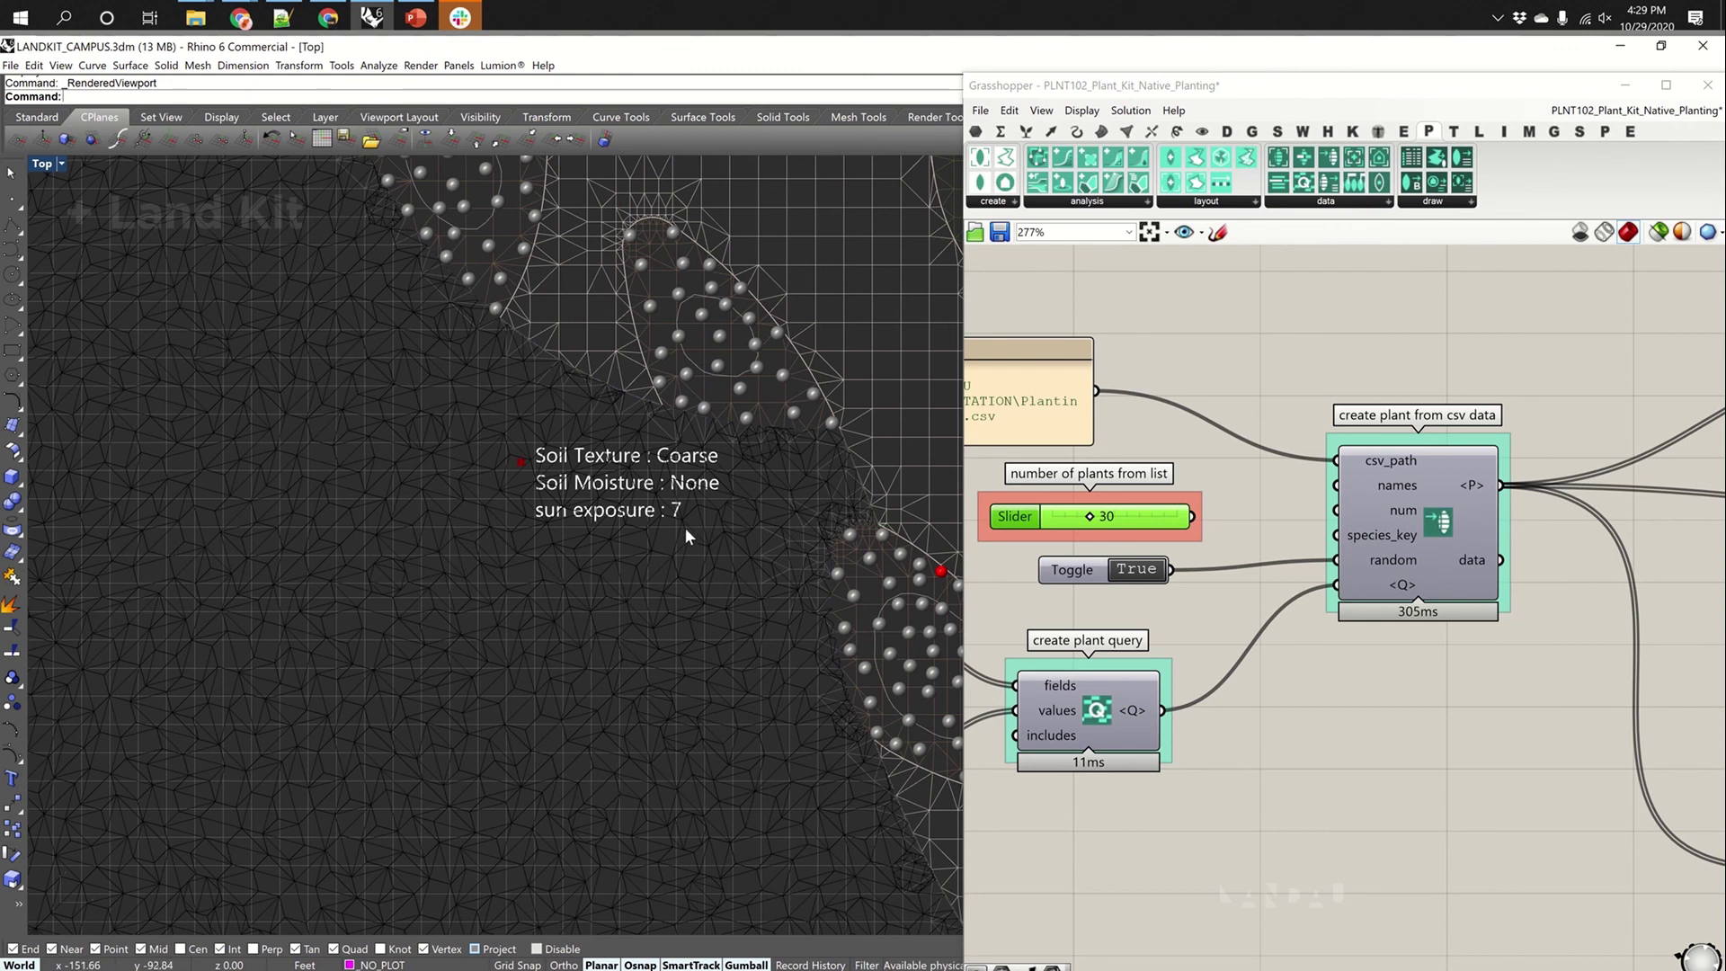
pyautogui.scroll(-8, 1492, 635)
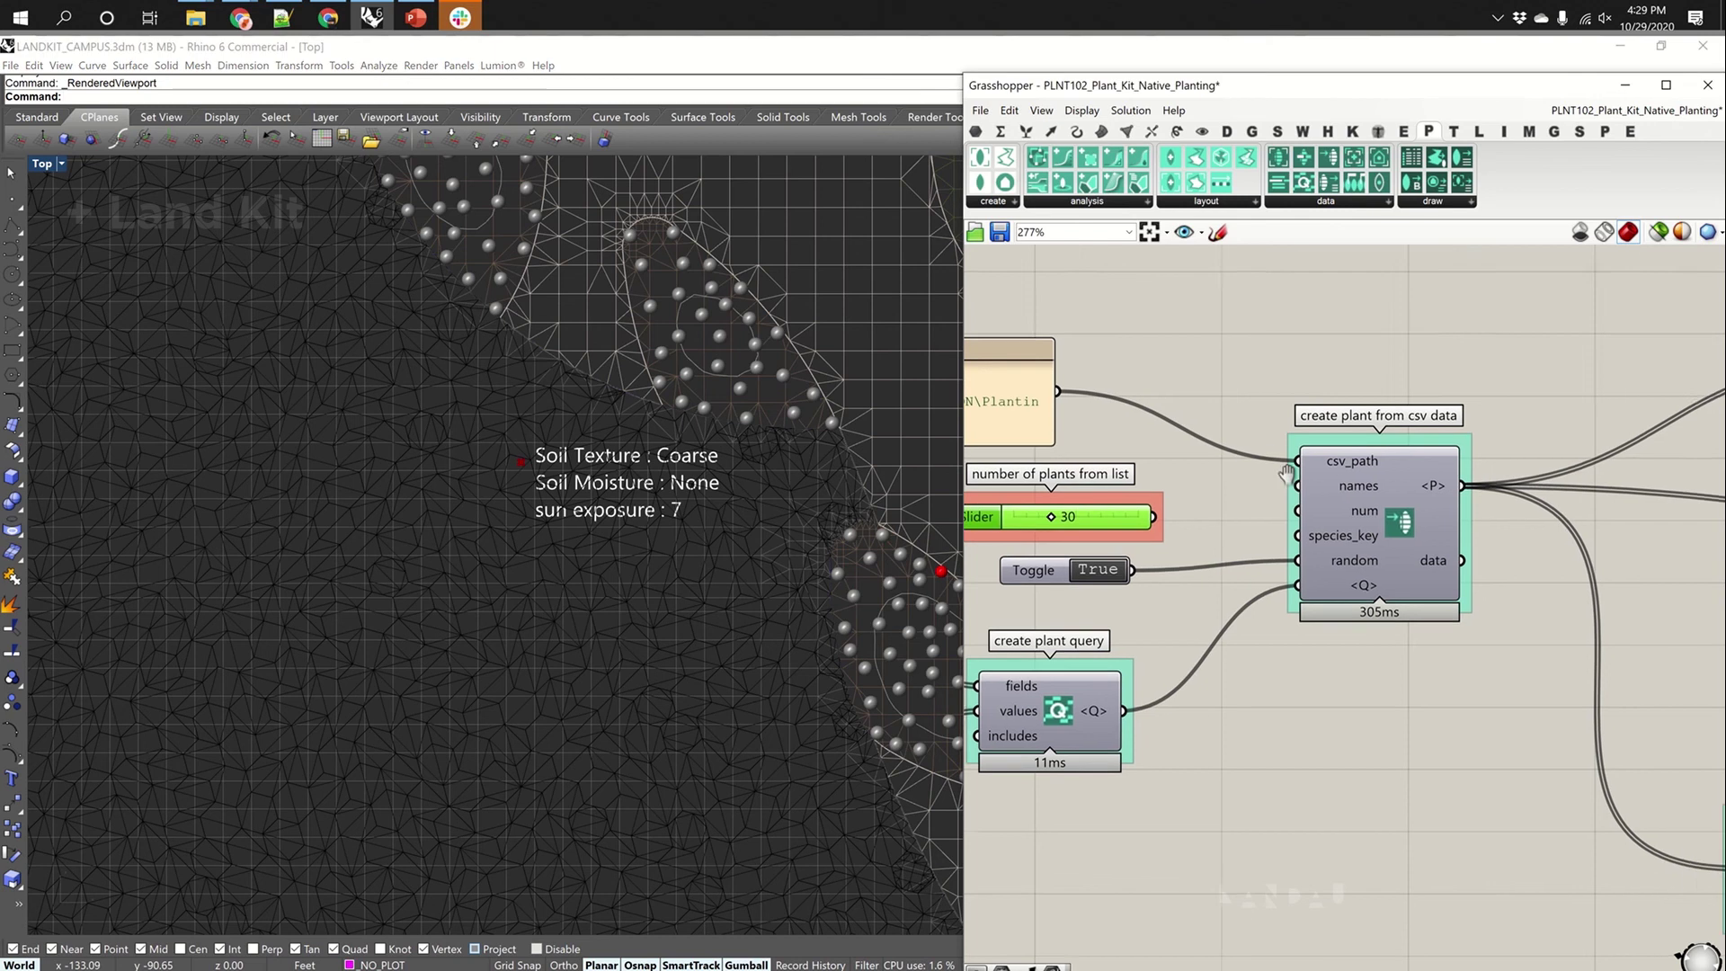
# Inspect the Soil Moisture and Soil Texture niche fields and the csv component's plant list output
pyautogui.moveTo(1492, 636); pyautogui.dragTo(1416, 594, button='right')
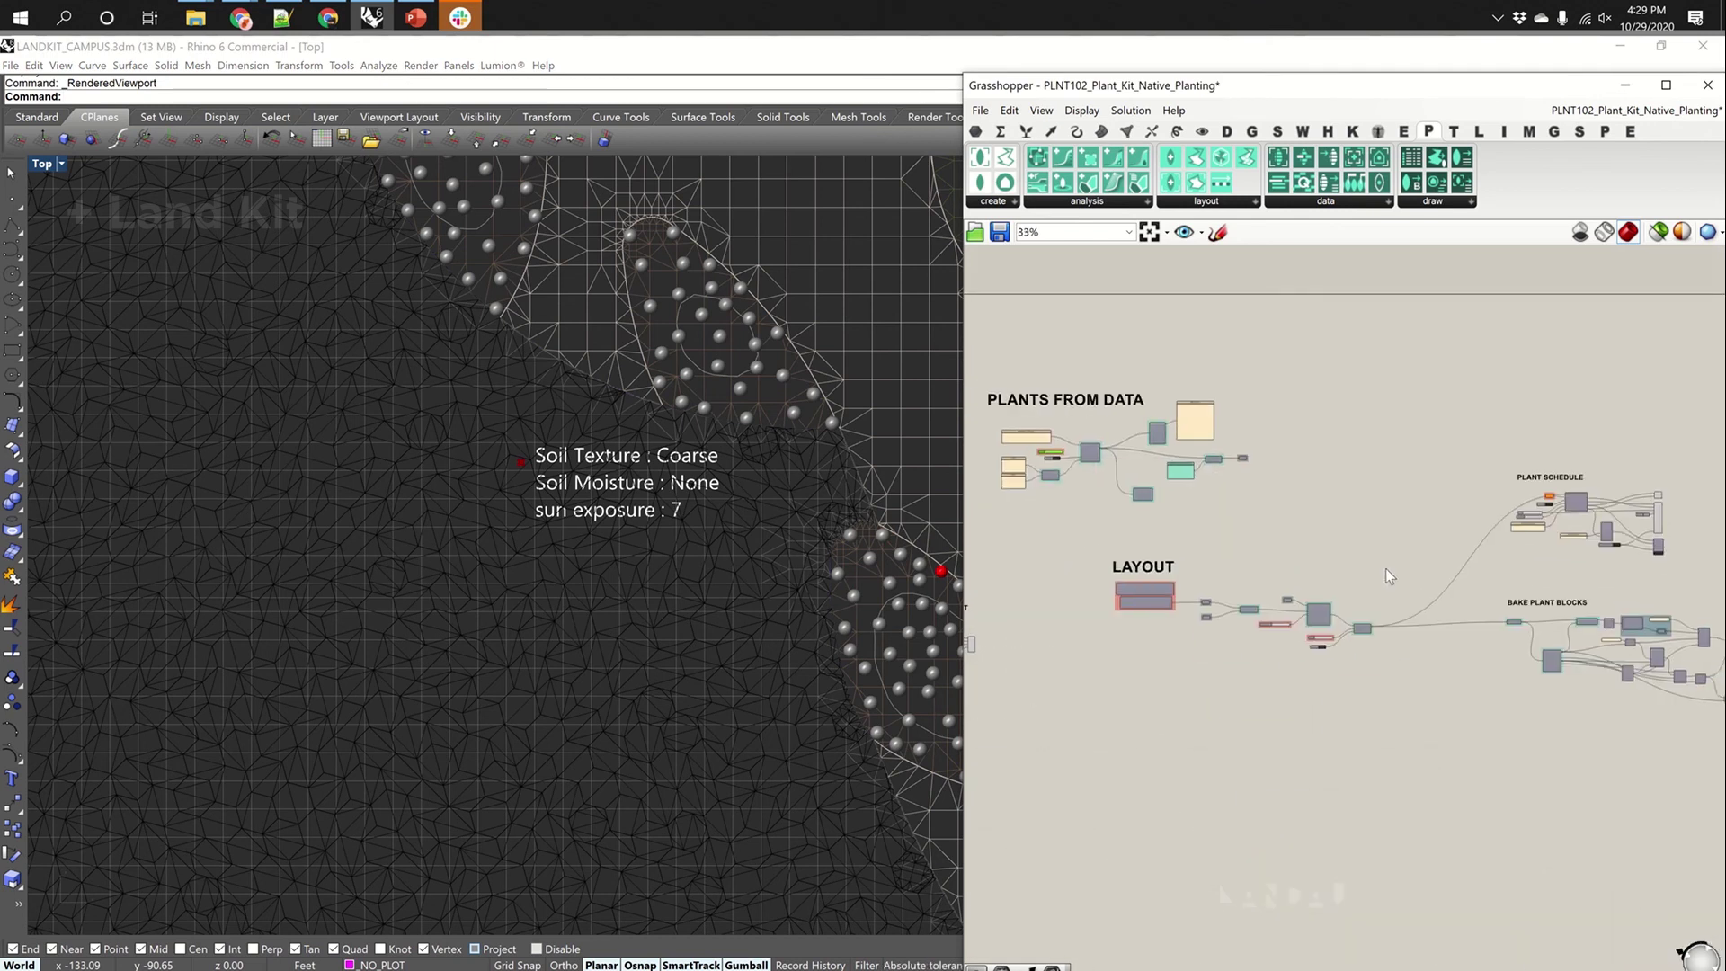
pyautogui.scroll(6, 1171, 520)
pyautogui.scroll(2, 1221, 444)
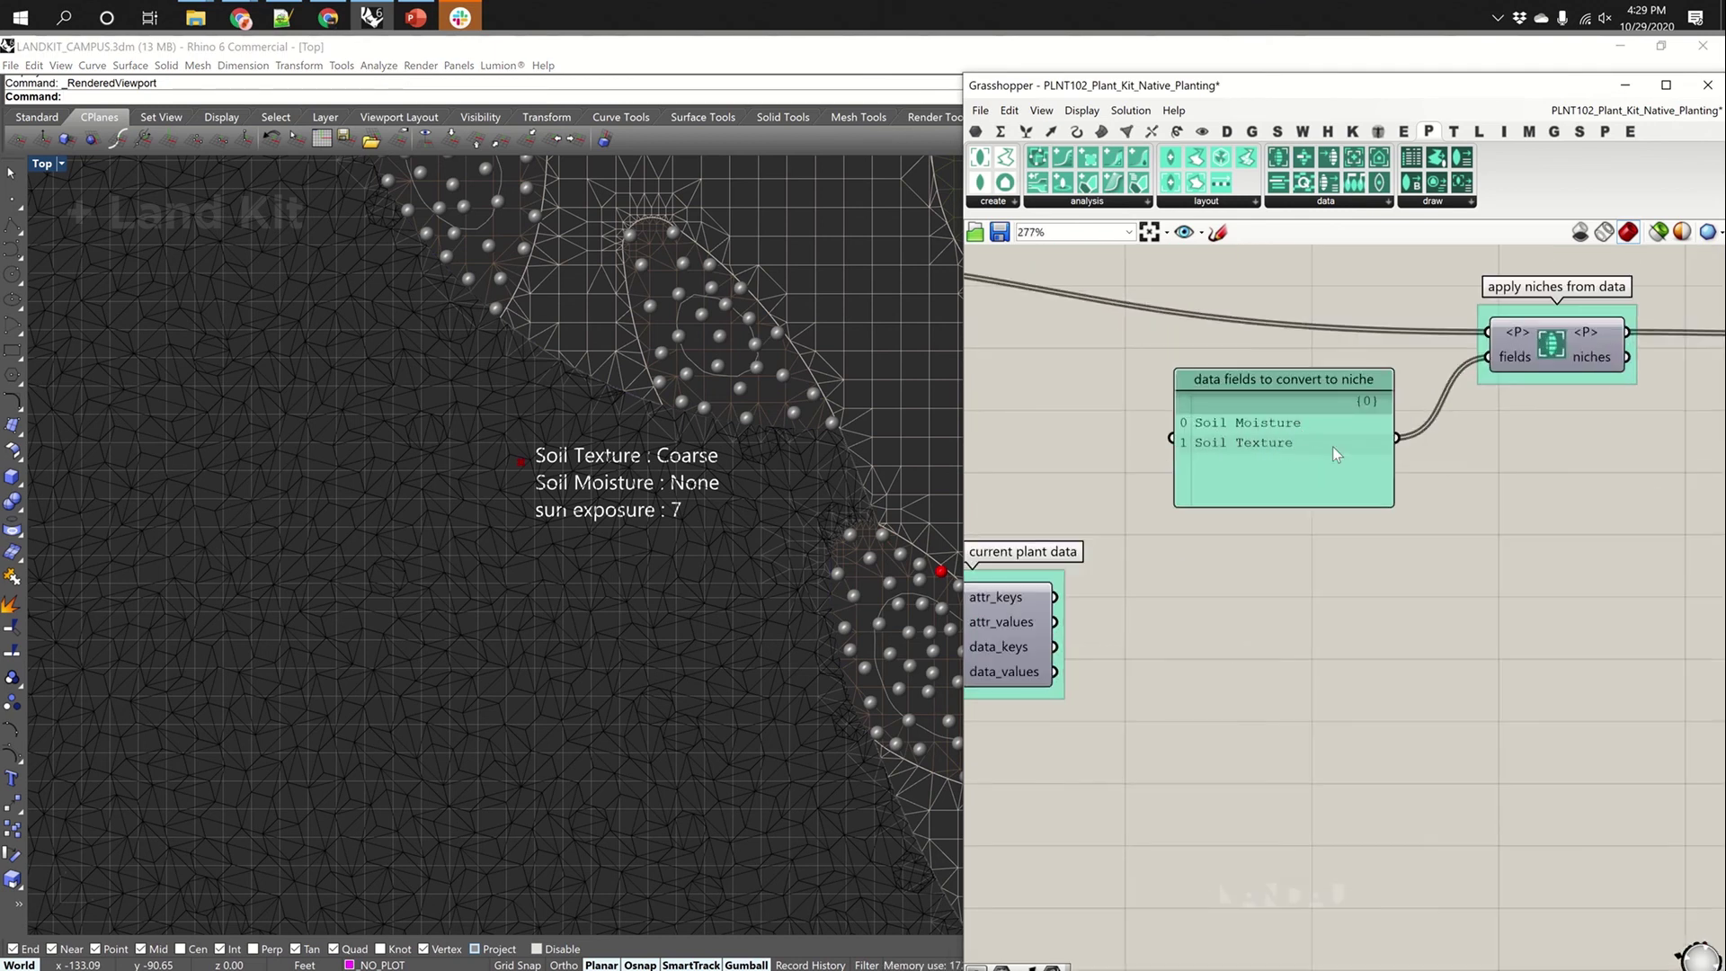
pyautogui.scroll(-2, 1367, 471)
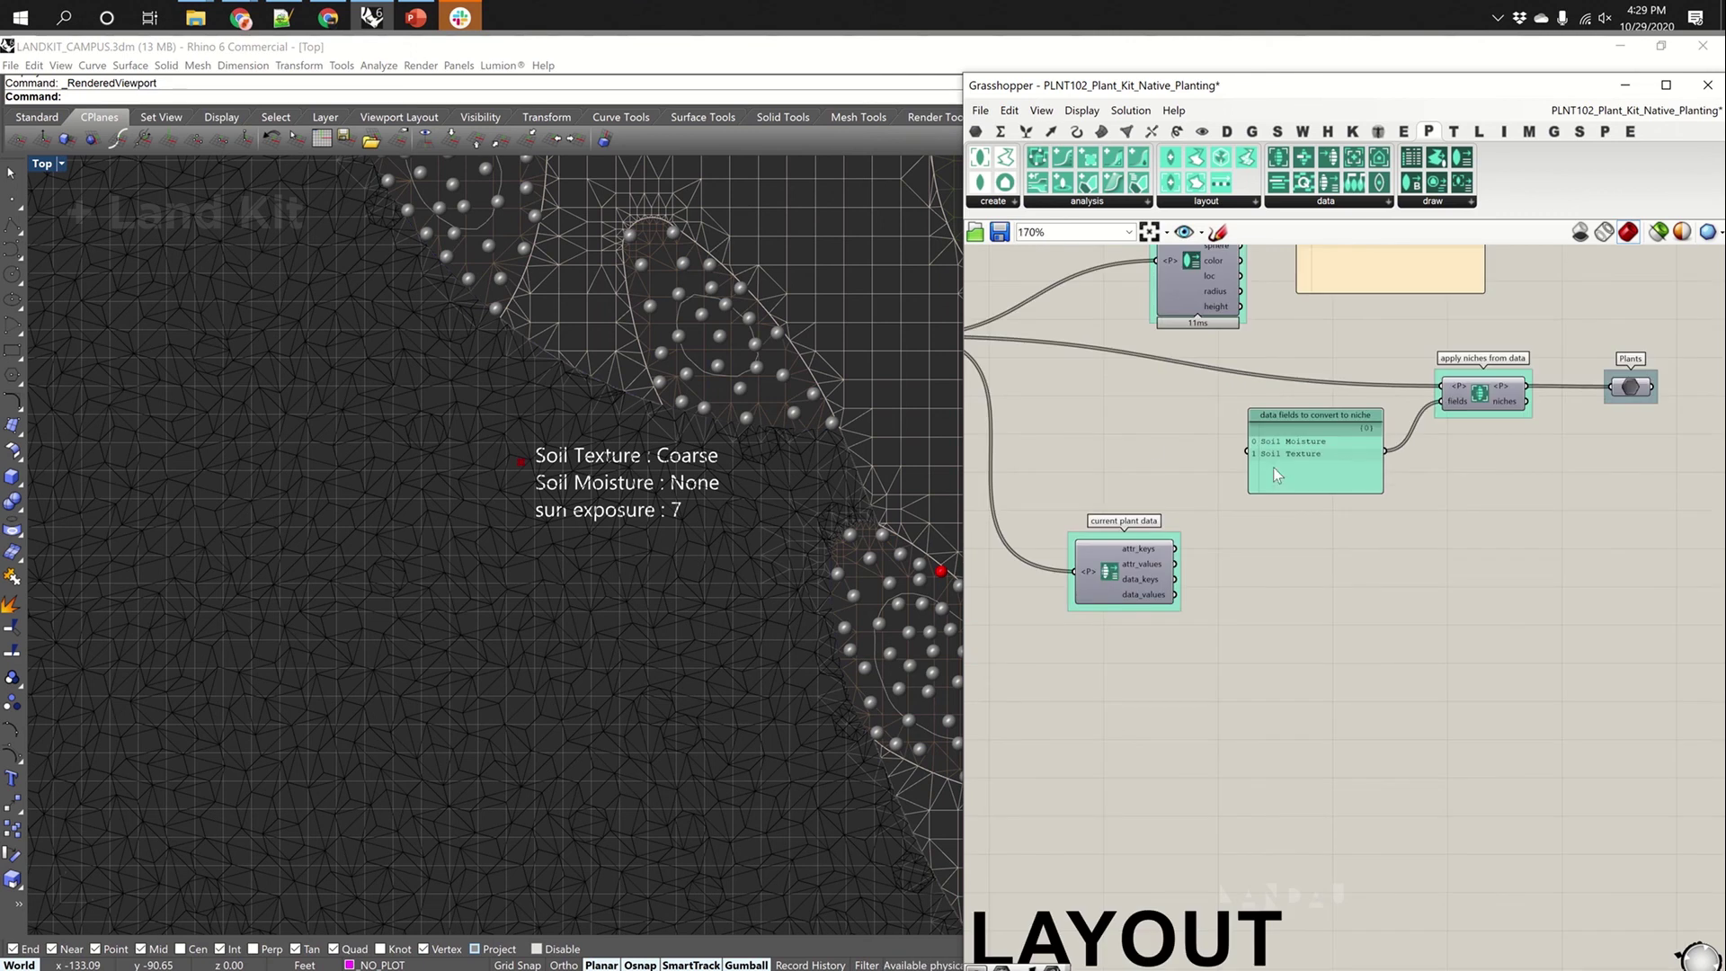
pyautogui.moveTo(1151, 444); pyautogui.dragTo(1350, 511, button='right')
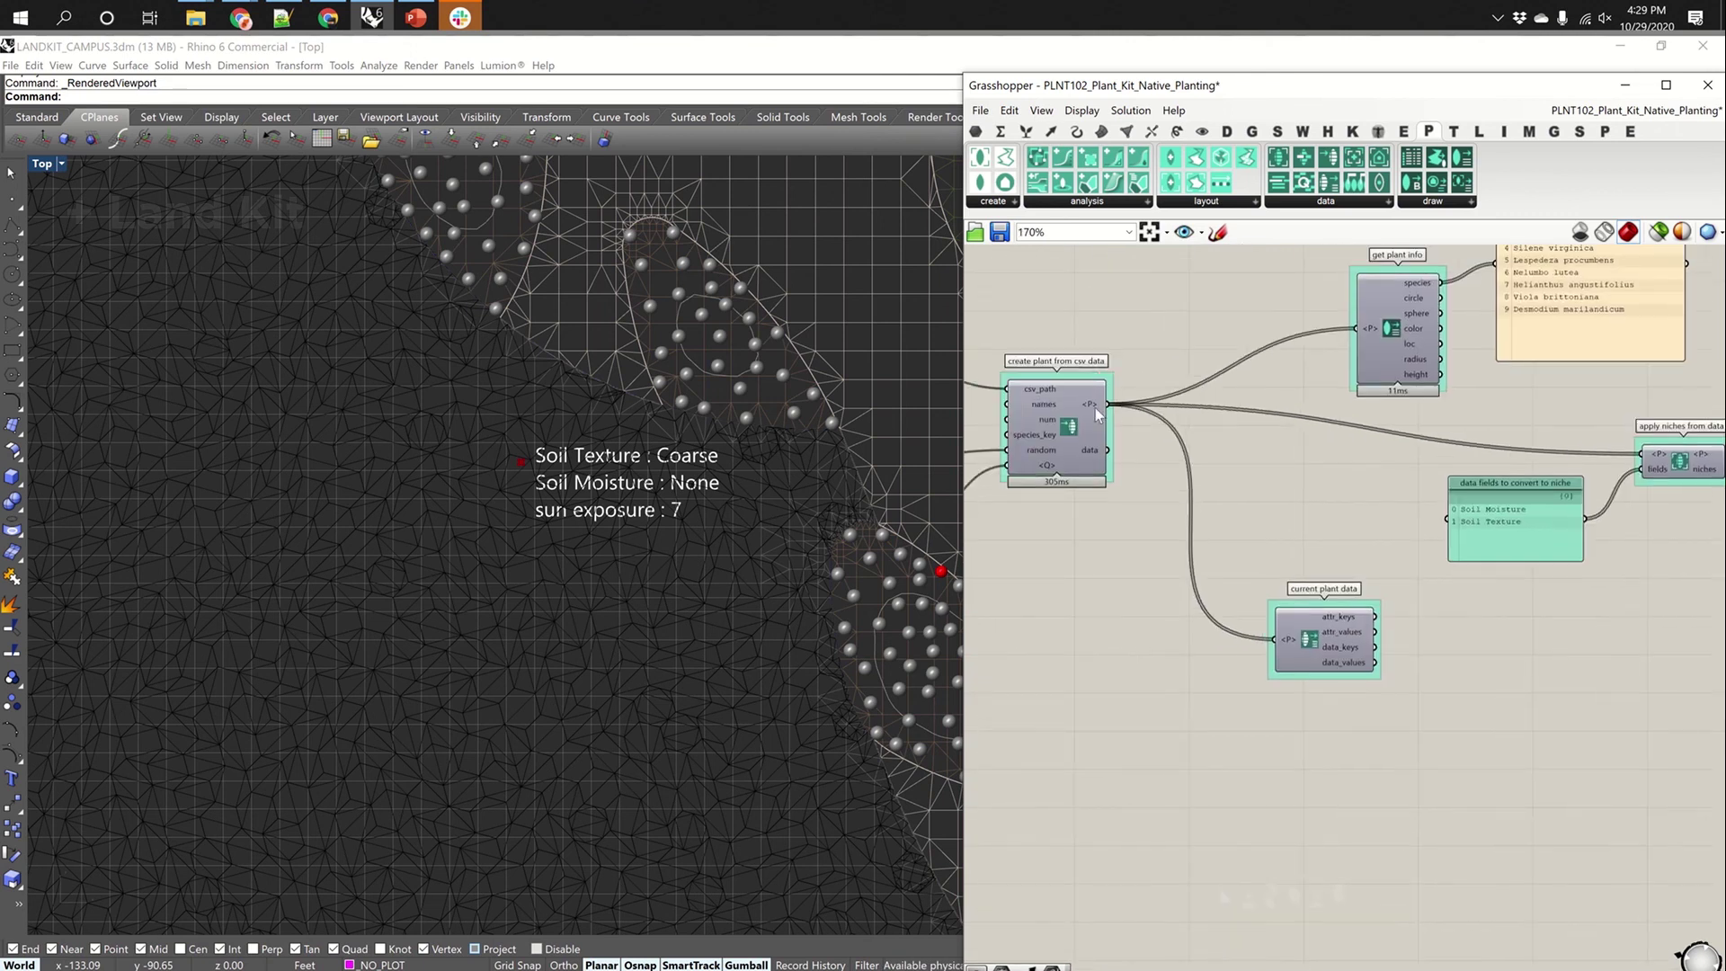
pyautogui.moveTo(1094, 407)
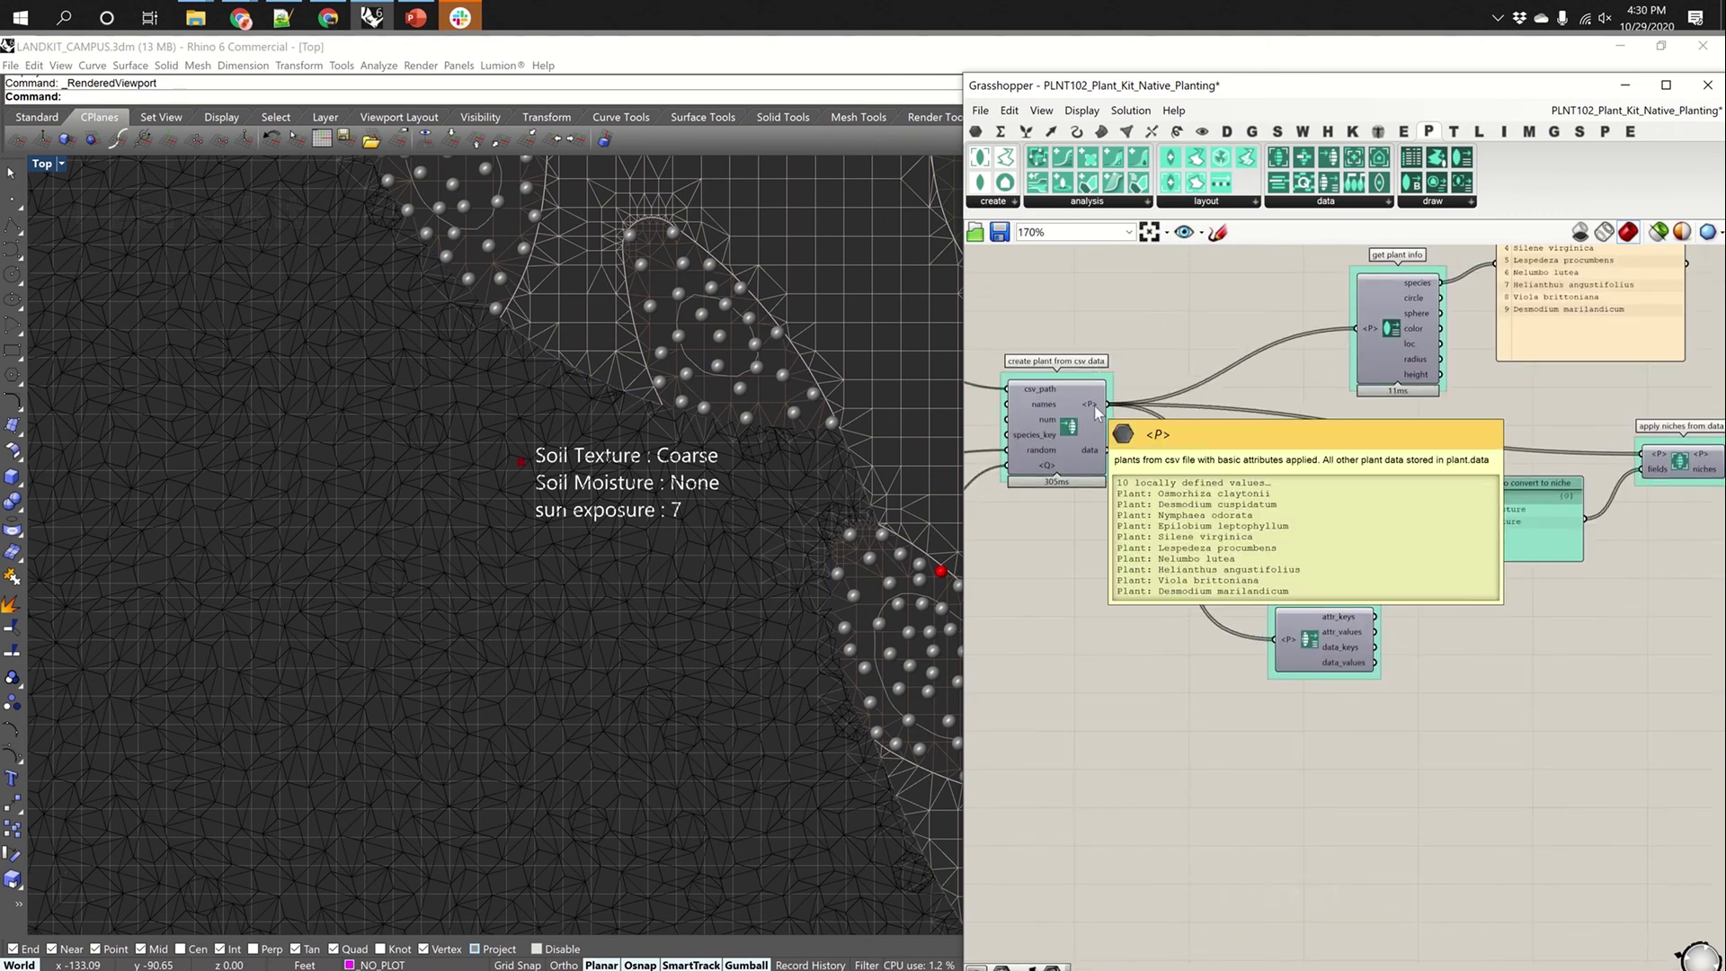